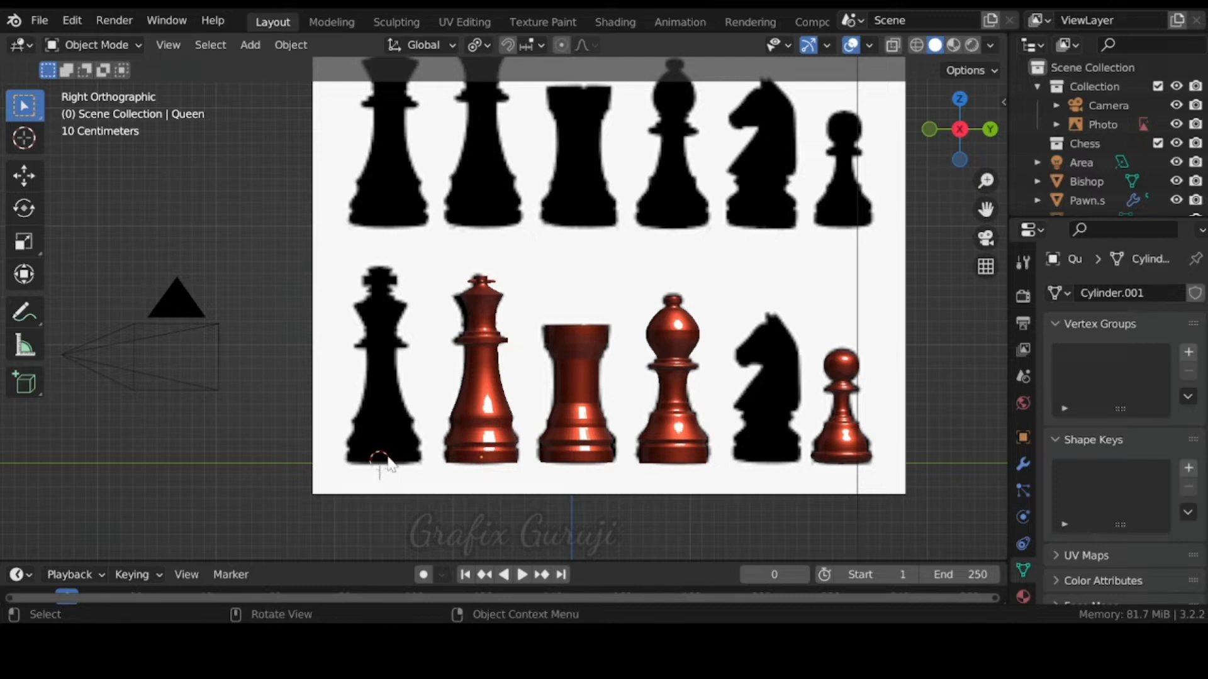
Step: Add a cylinder mesh at the king silhouette's base and scale it uniformly to about 0.305
key(shift+a)
mouse_move(387, 242)
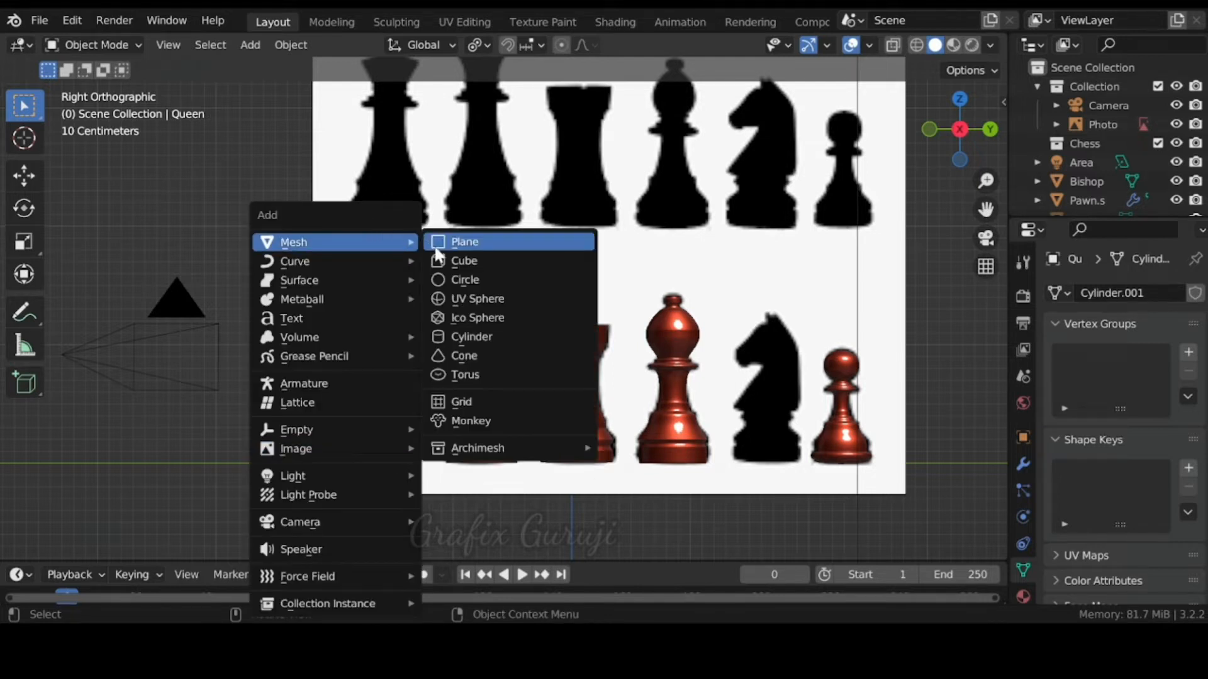
click(464, 337)
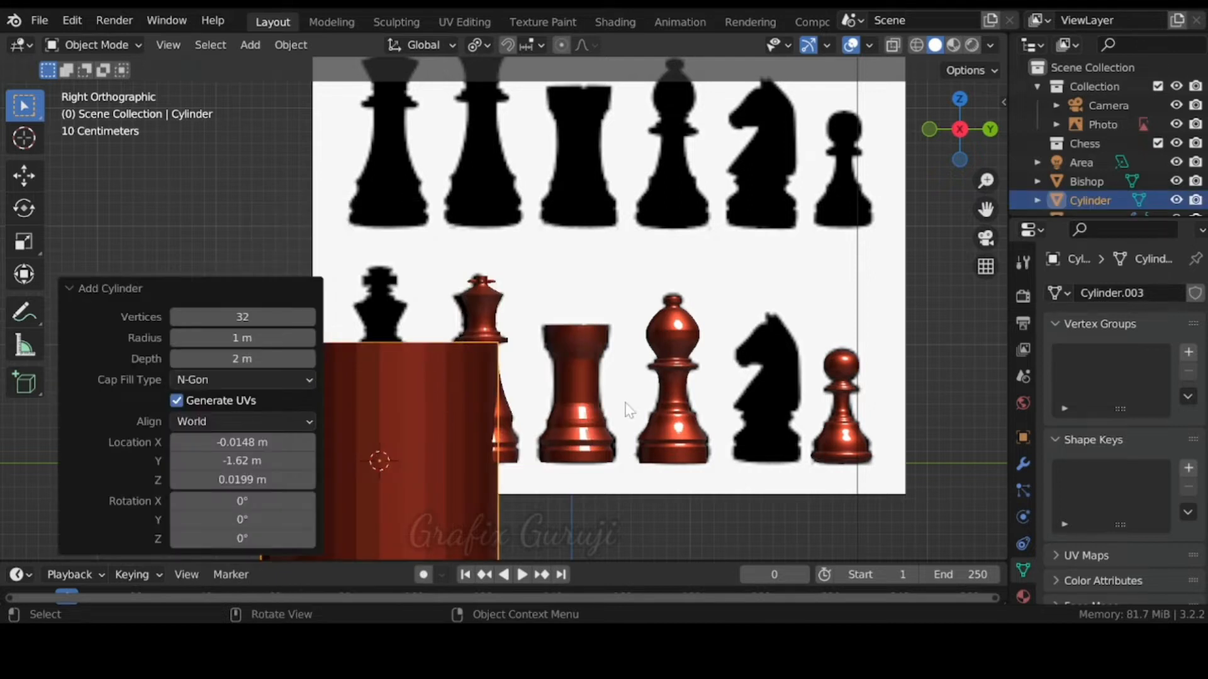
key(s)
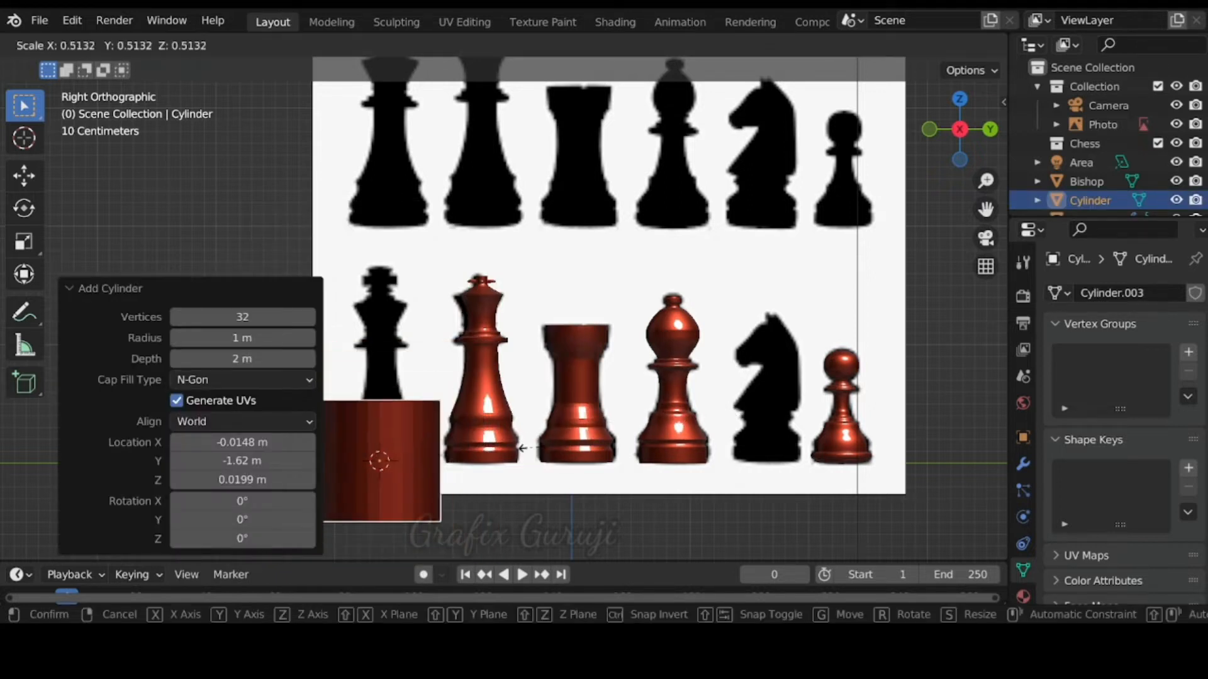
click(474, 475)
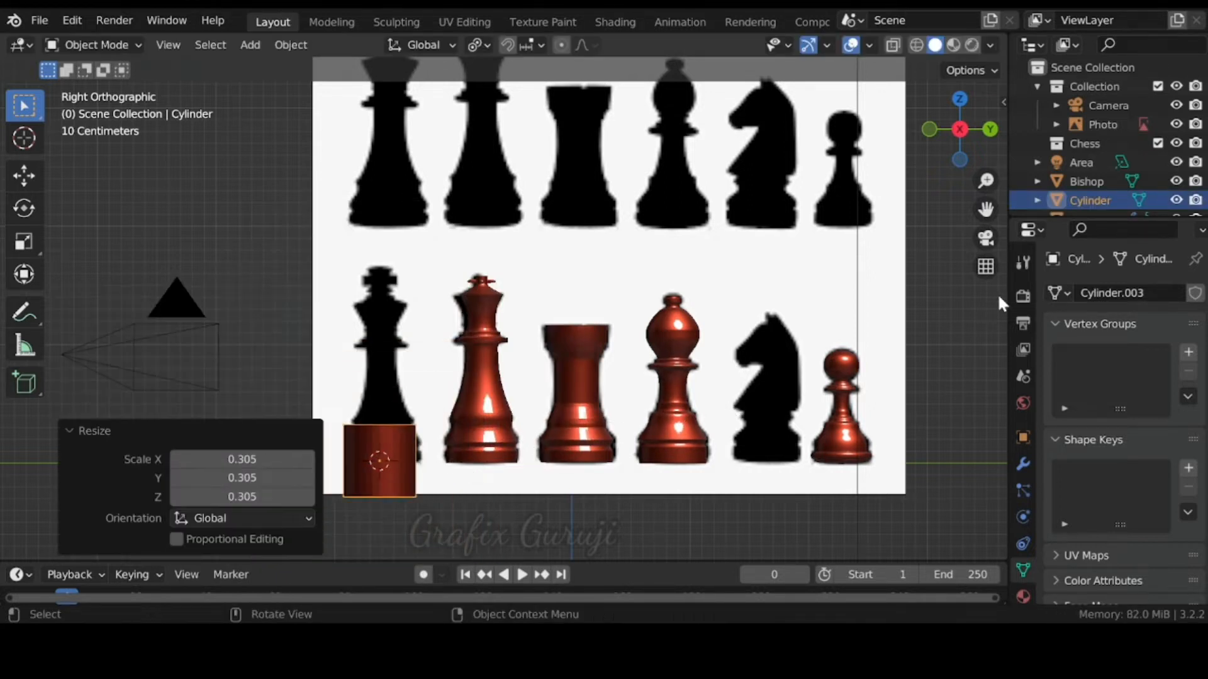
Step: Start the Shortcut VUr on-screen key display and collapse its settings
drag(986, 209, 1041, 106)
scroll(711, 332, up, 2)
scroll(711, 333, down, 1)
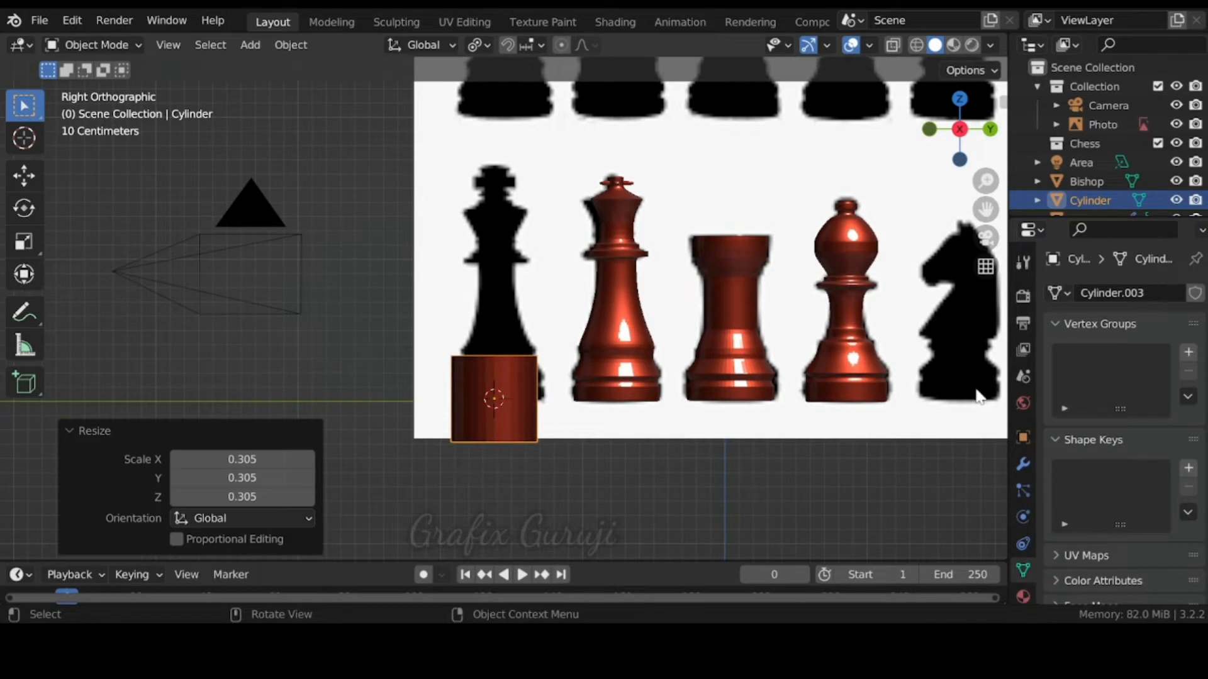
key(n)
click(990, 305)
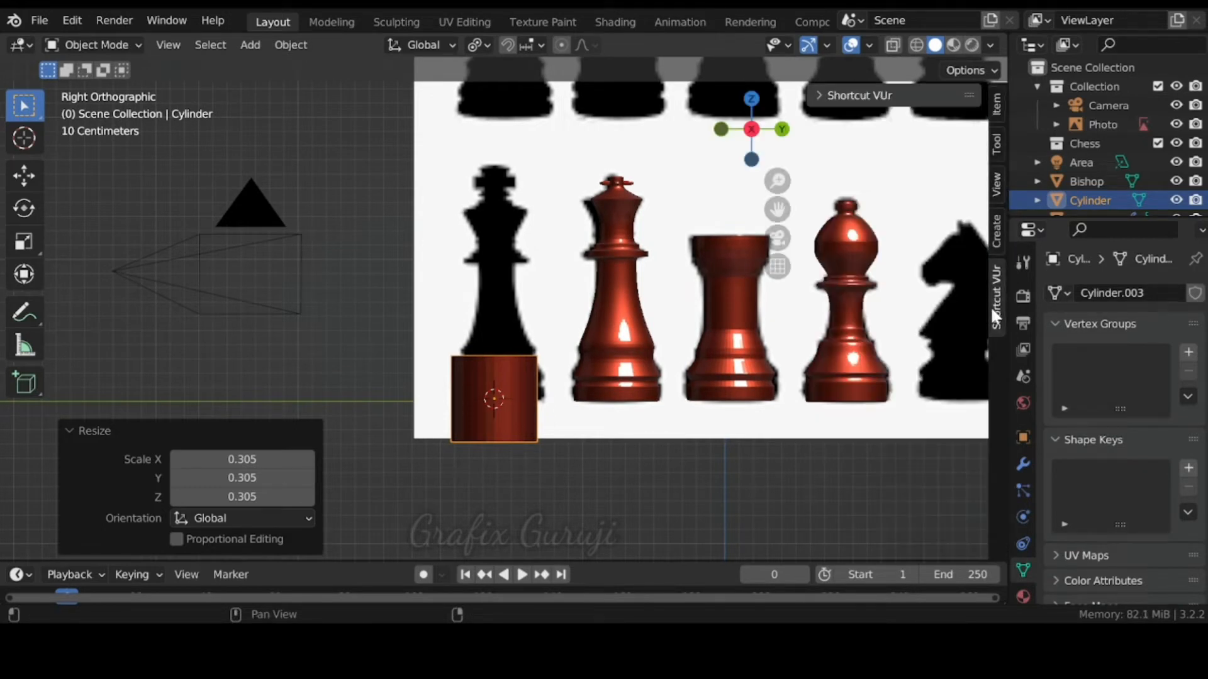
click(856, 95)
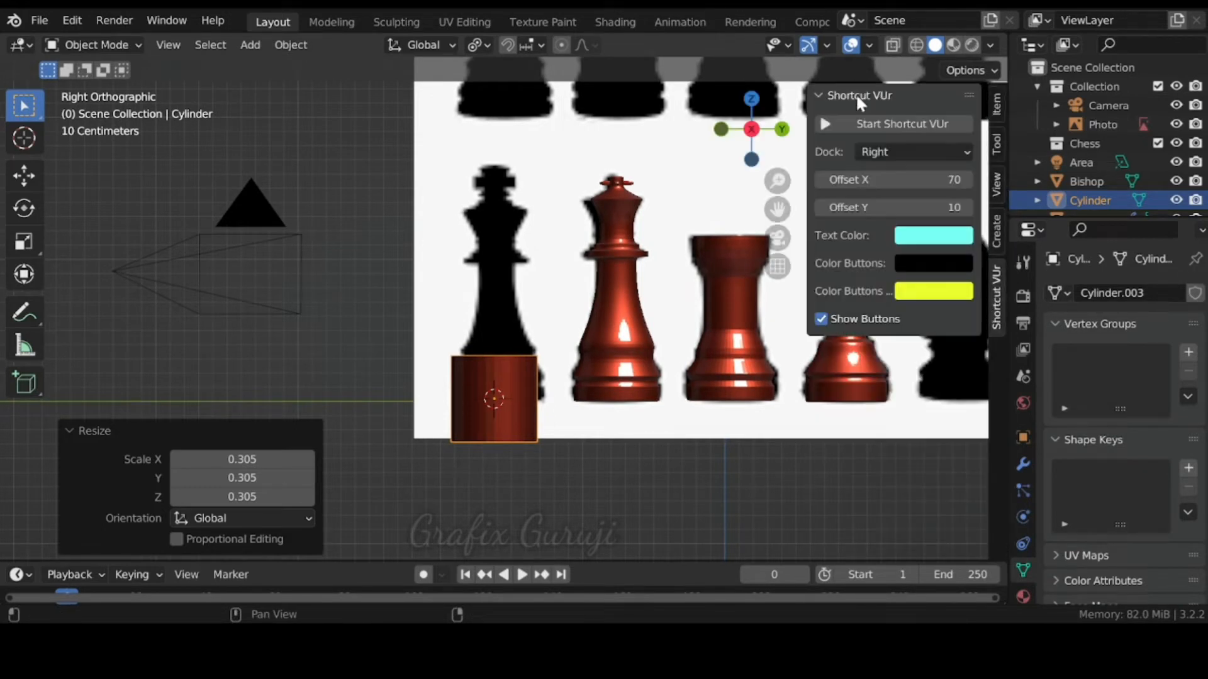
click(815, 124)
click(817, 96)
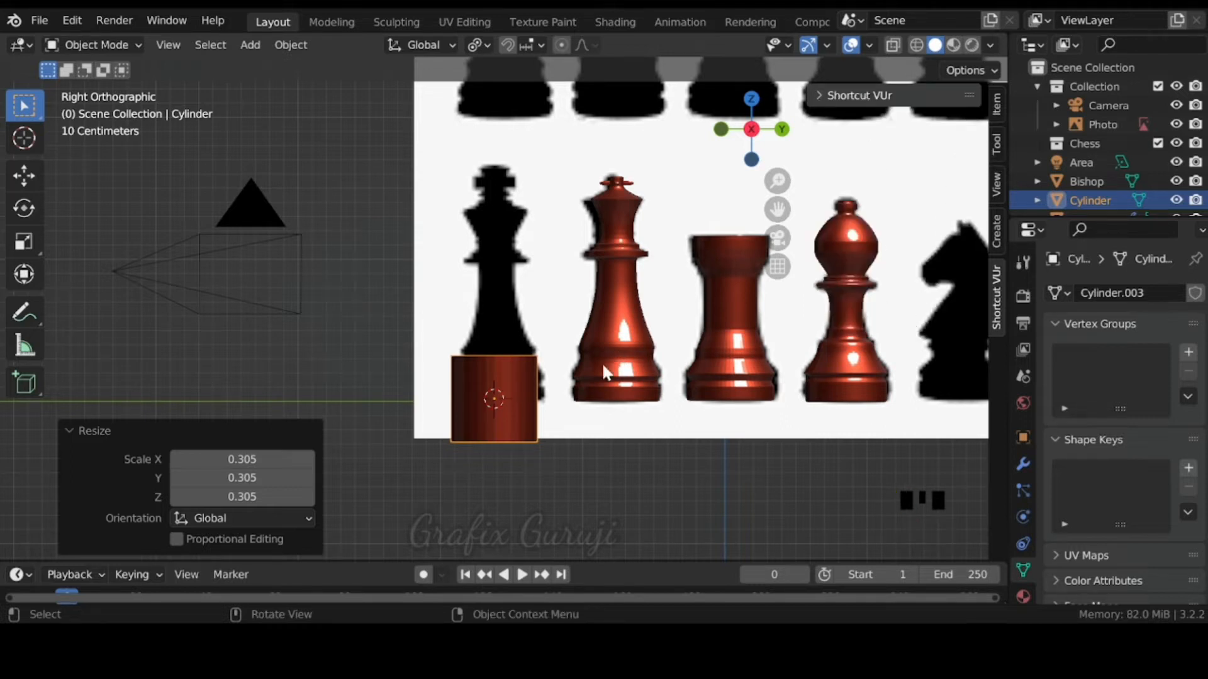
Step: Rescale the cylinder by about 0.805 and 1.26, repositioning it each time to match the width of the king silhouette's base
scroll(565, 390, up, 1)
key(s)
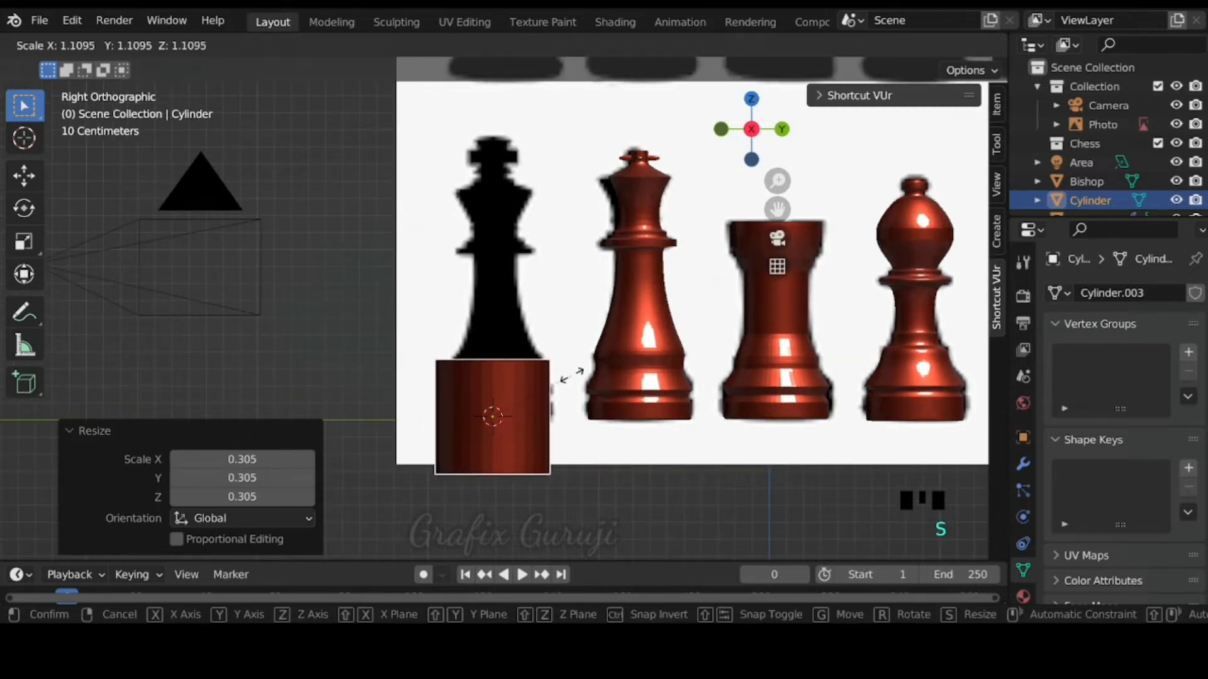
click(554, 375)
key(g)
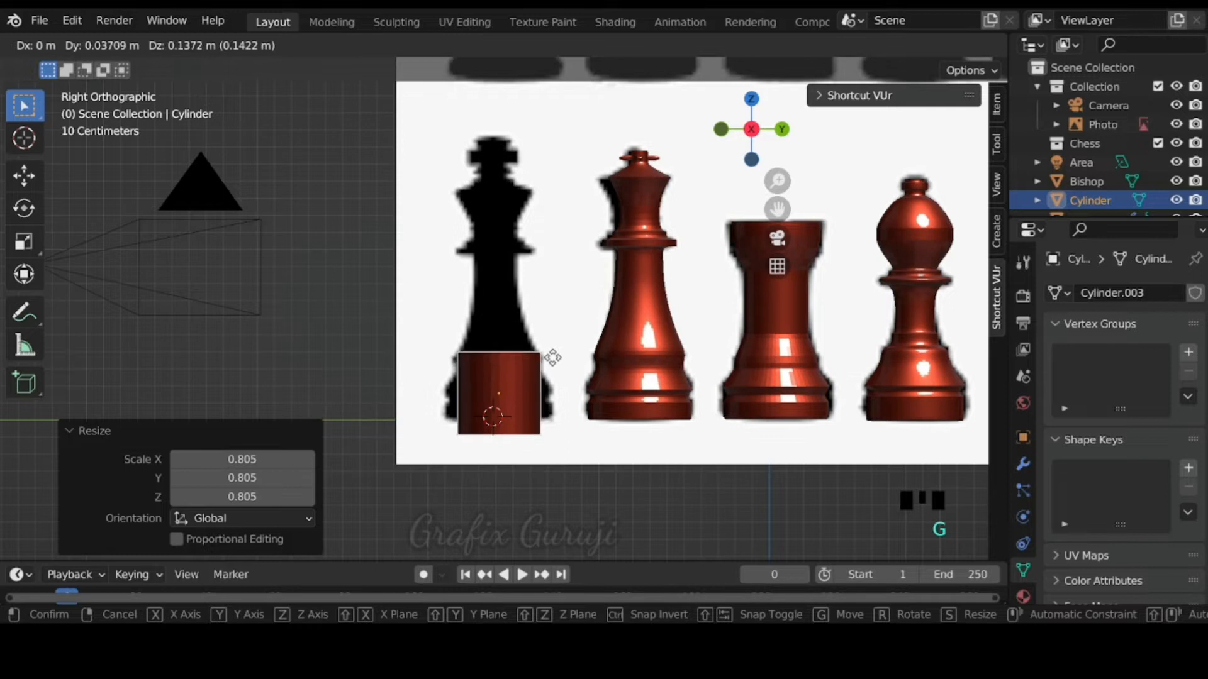
click(555, 366)
key(s)
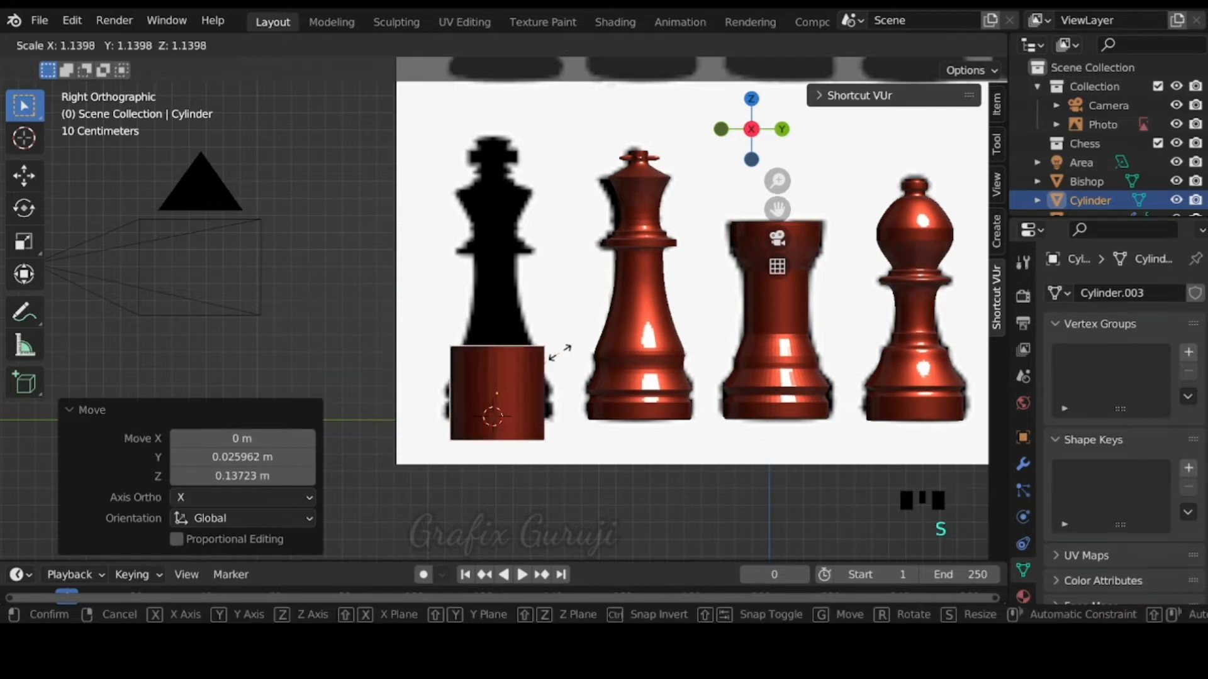
click(569, 357)
key(g)
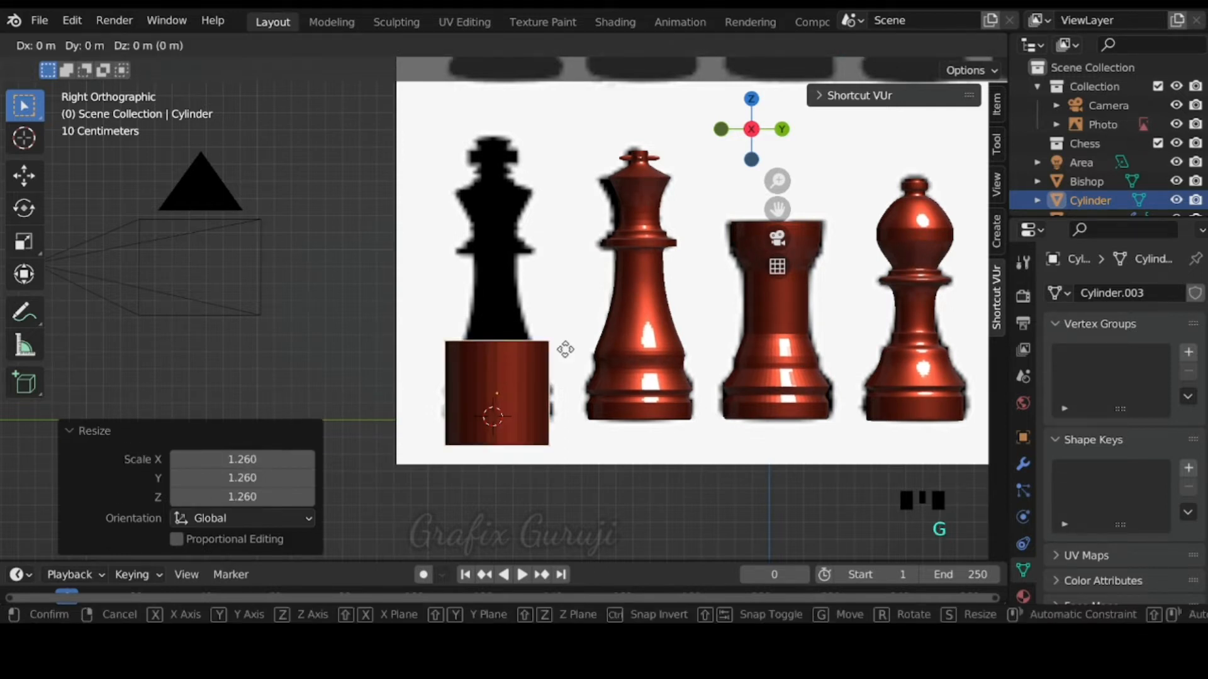
click(571, 354)
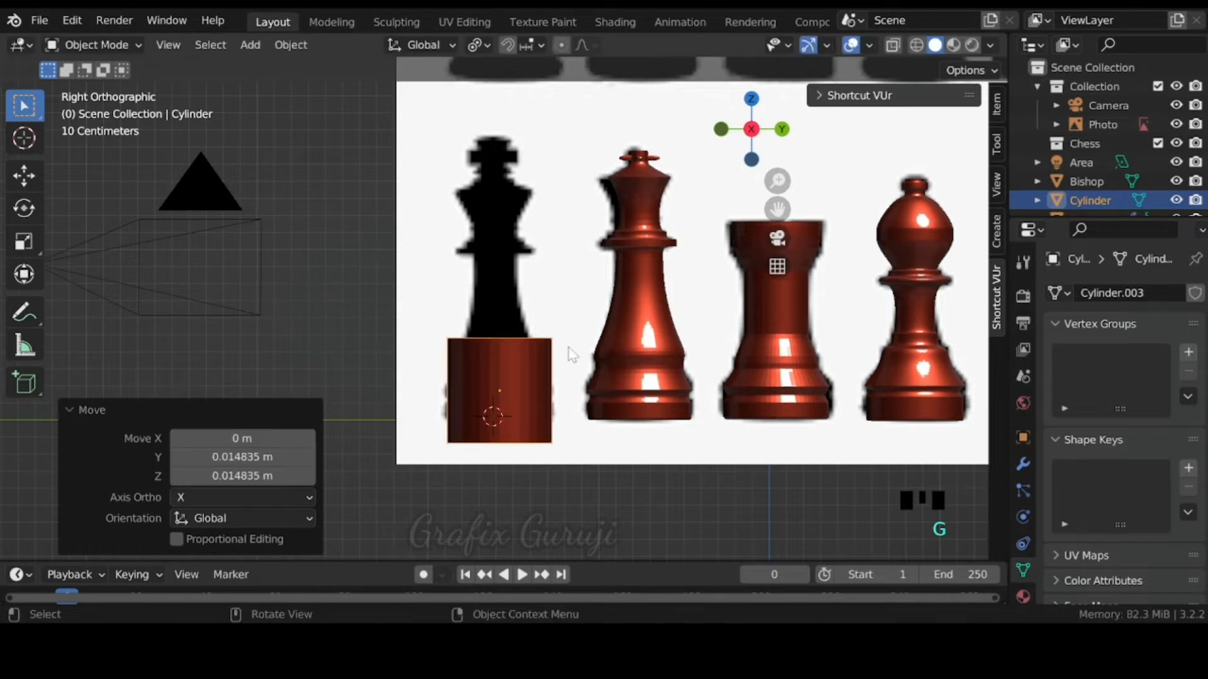
Step: Flatten the cylinder along Z to about 0.217 and move it down about 0.122 m to the silhouette's bottom edge
key(s)
key(z)
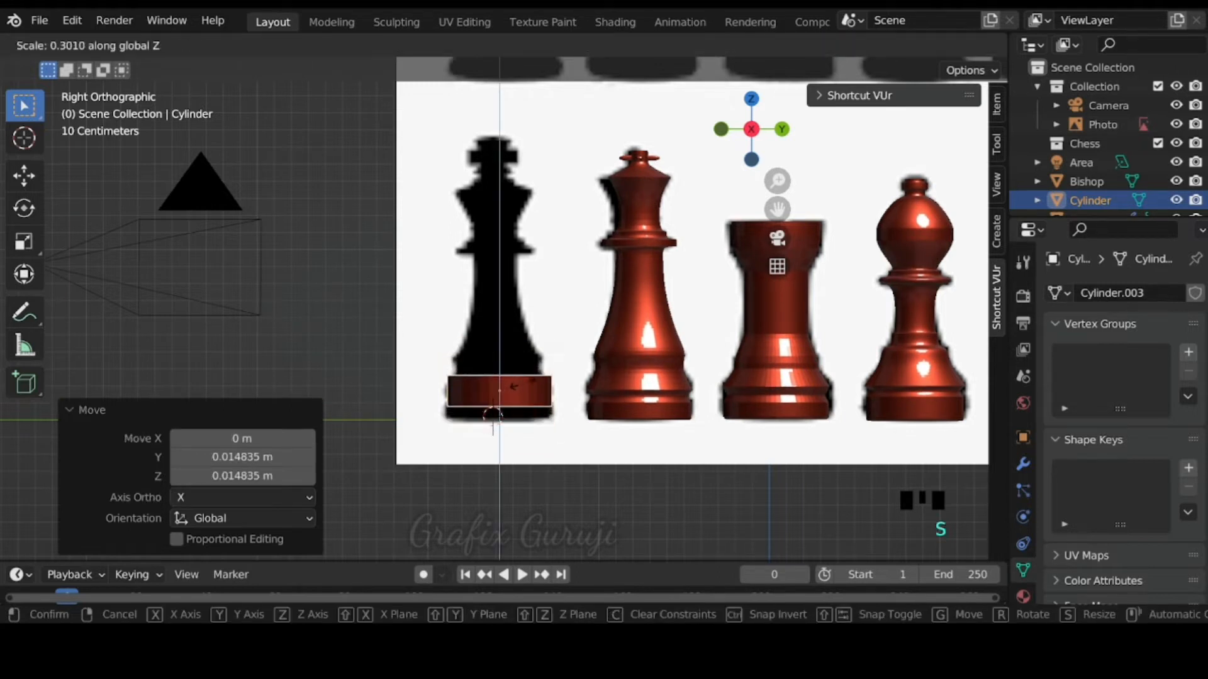
click(520, 398)
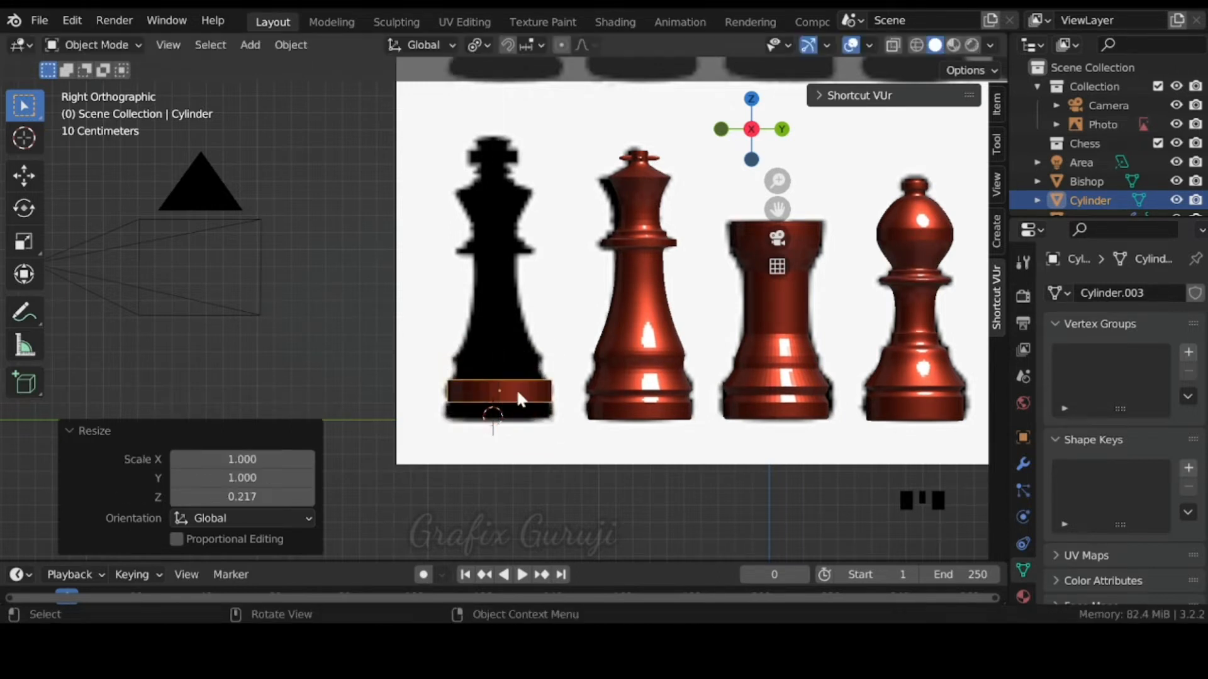
key(g)
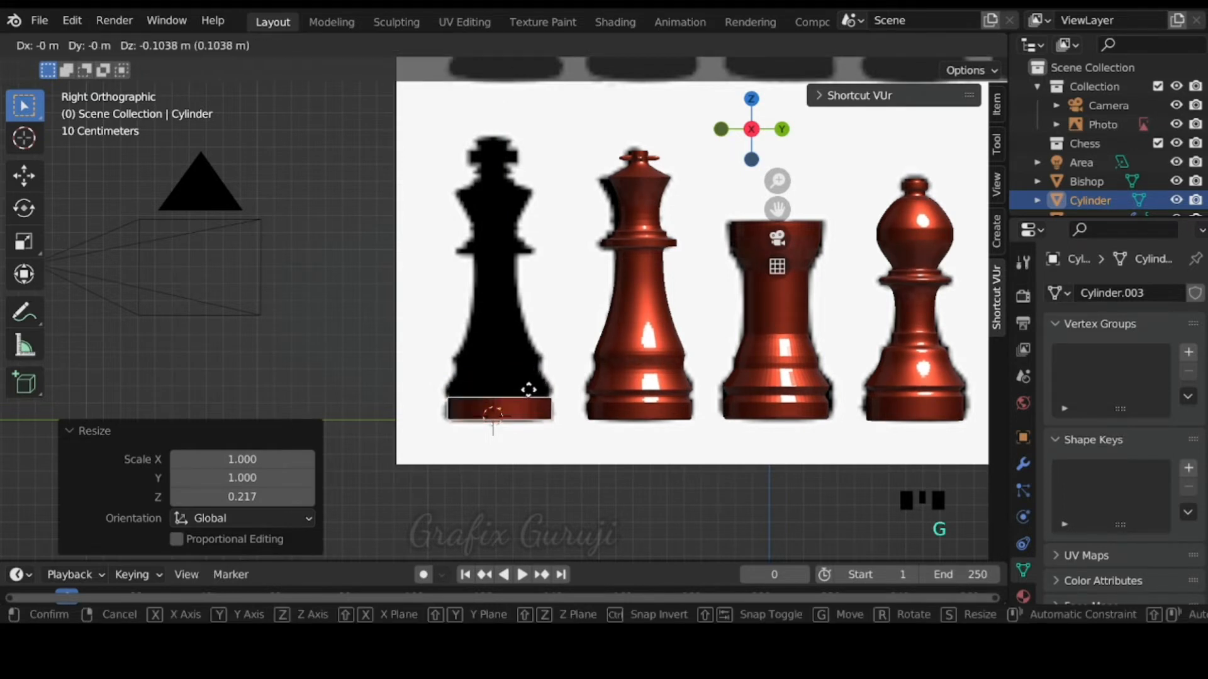
click(529, 393)
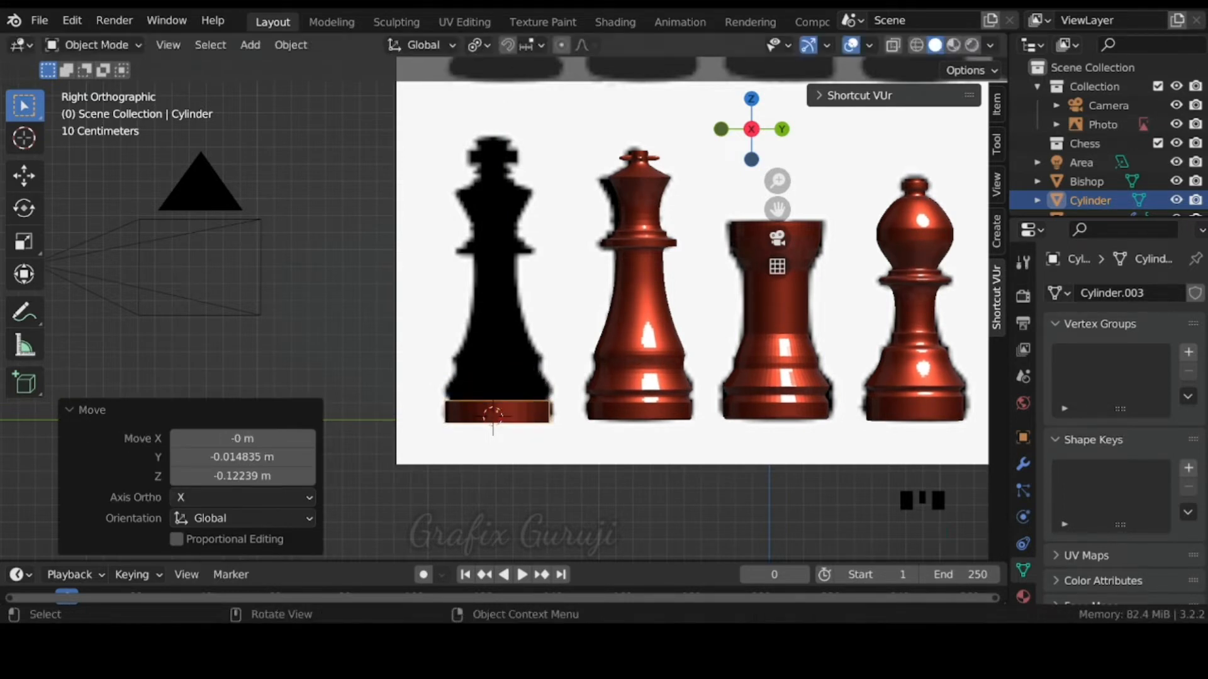
Step: Scale the cylinder along Z to about 0.822 and shift it about 0.007 m along Y to centre it on the base
key(s)
key(z)
click(524, 397)
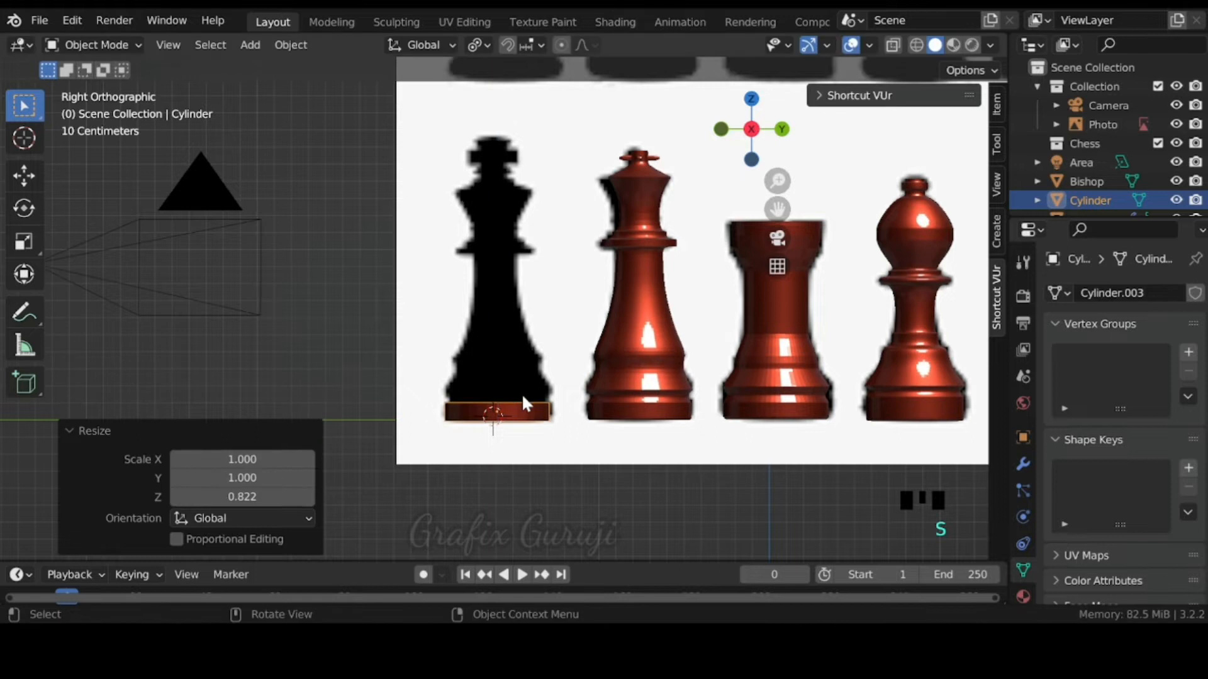
key(g)
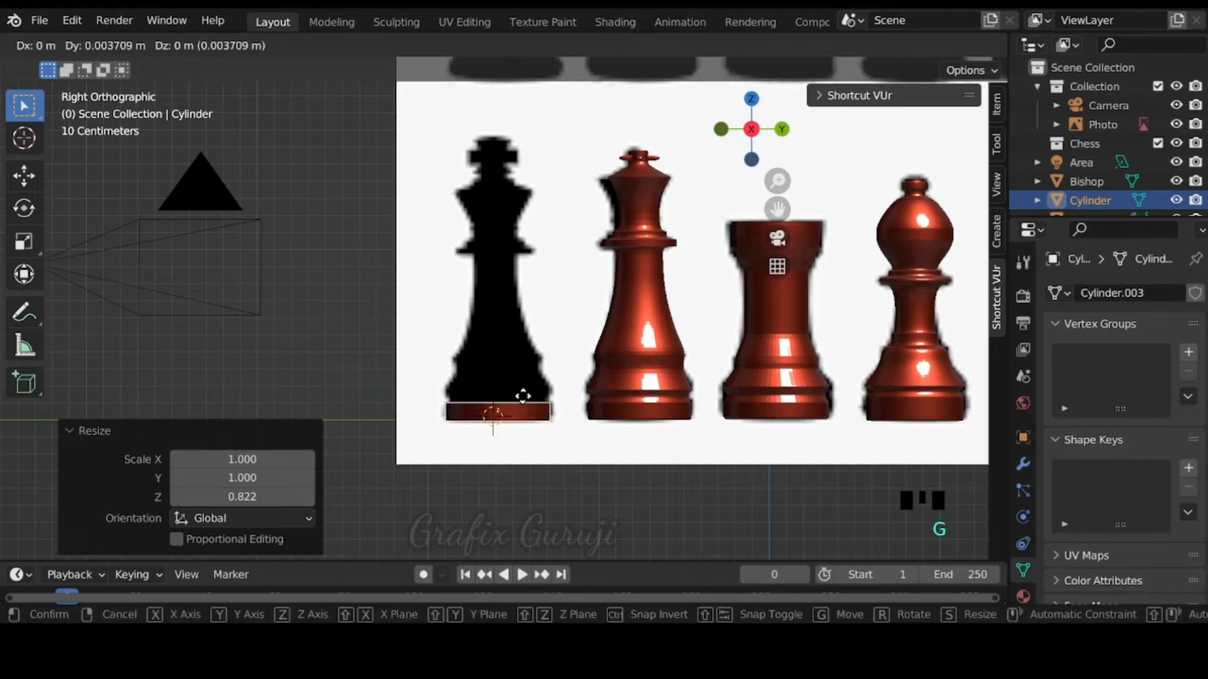
click(523, 396)
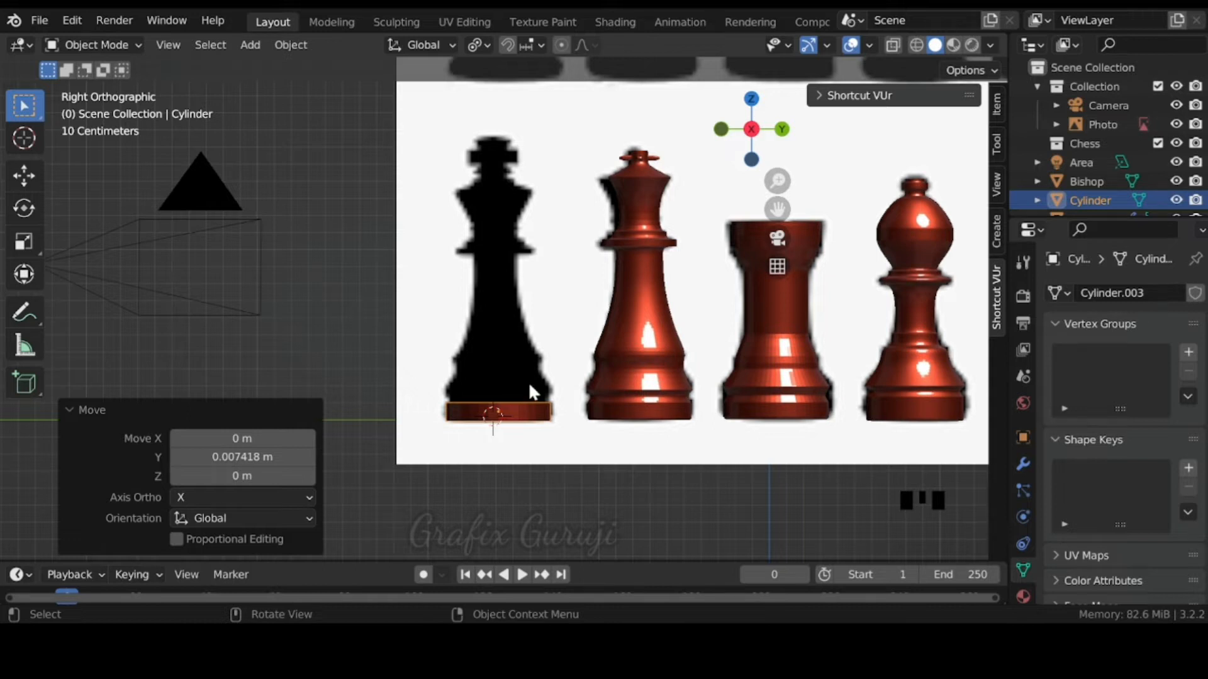
Step: Thin the base disc along Z to about 0.781 and lower it about 0.011 m onto the silhouette's bottom
key(s)
key(z)
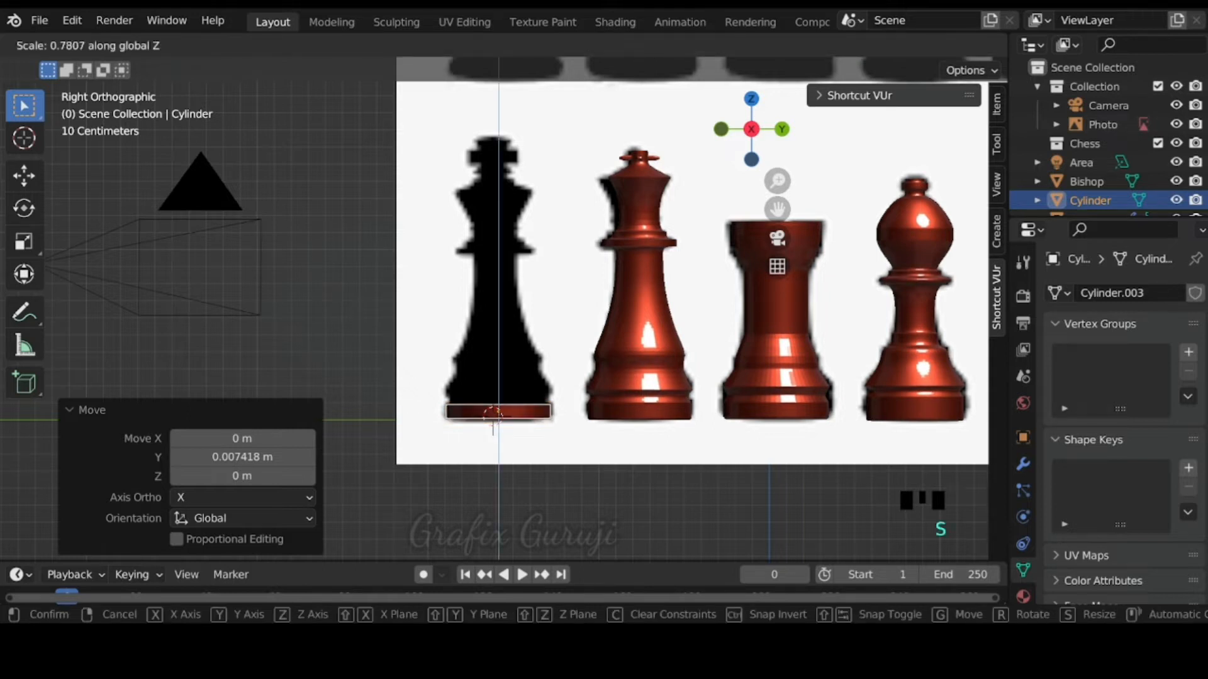
click(523, 396)
key(g)
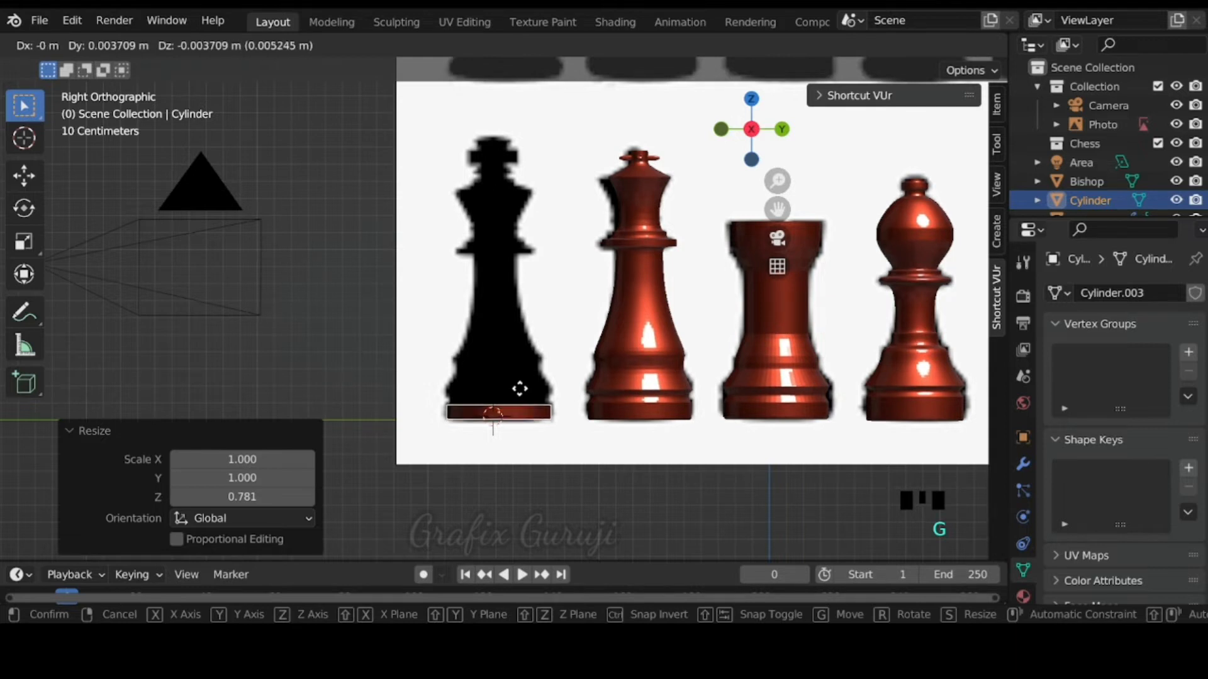
click(521, 393)
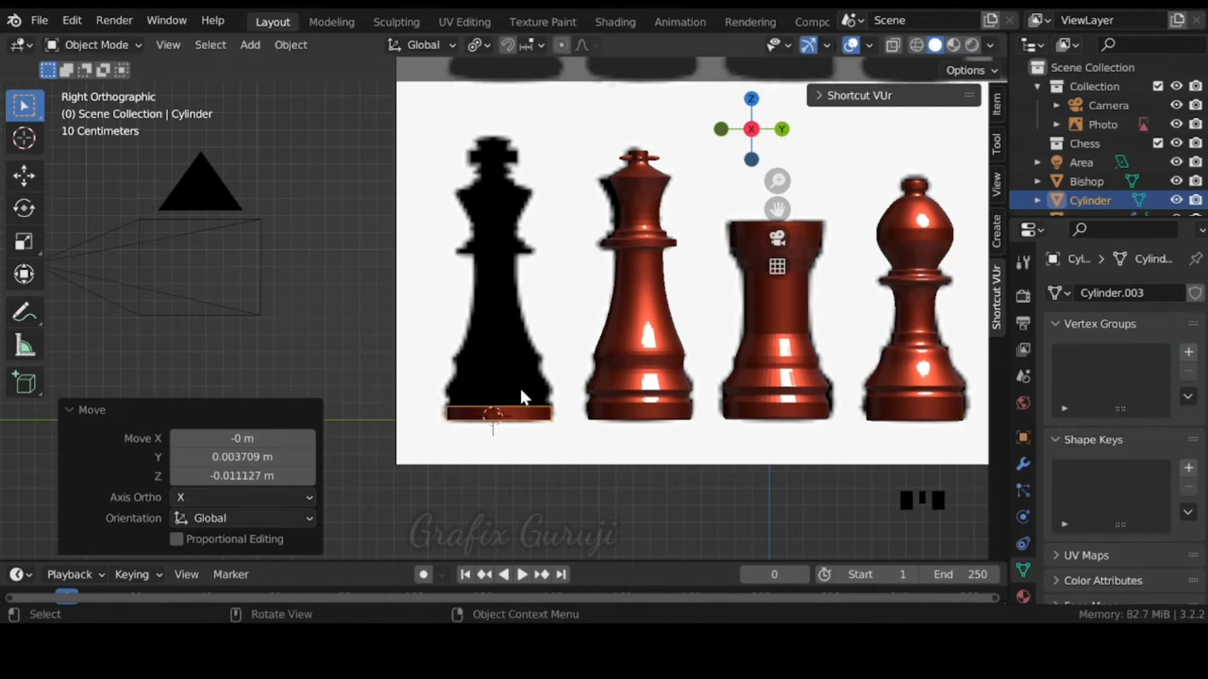
Step: In Edit Mode with face selection, extrude the disc's top face up about 0.037 m in the right orthographic view
key(Tab)
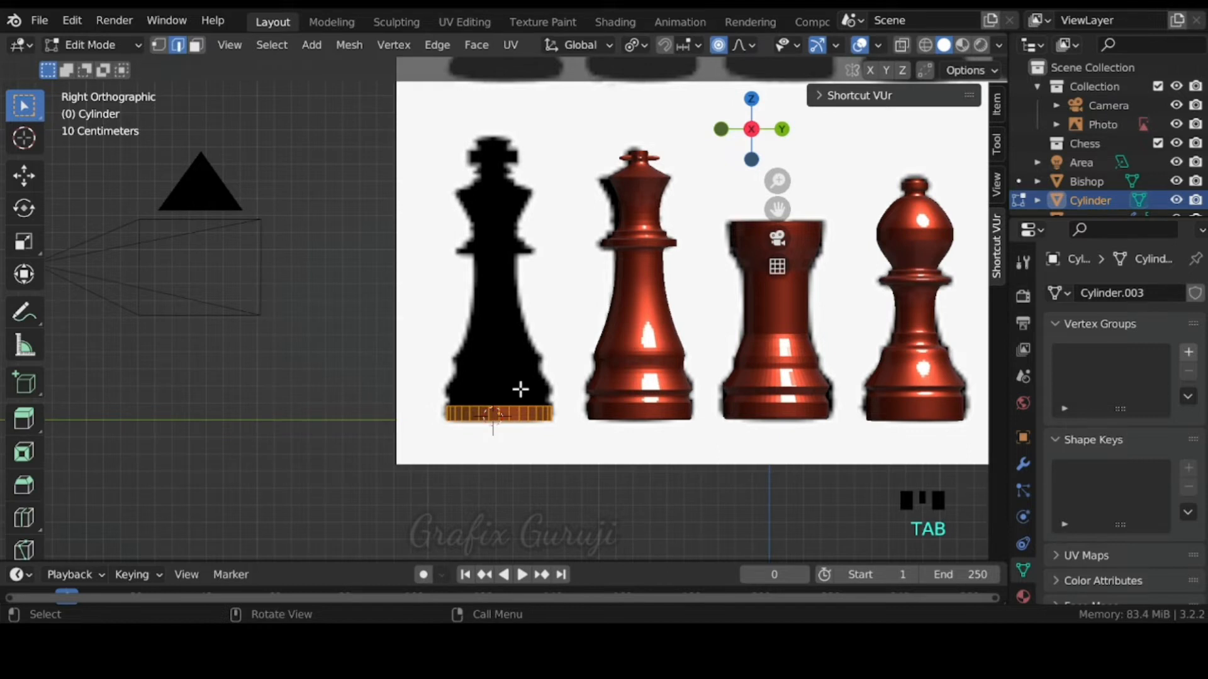
middle_drag(520, 390, 526, 464)
click(522, 464)
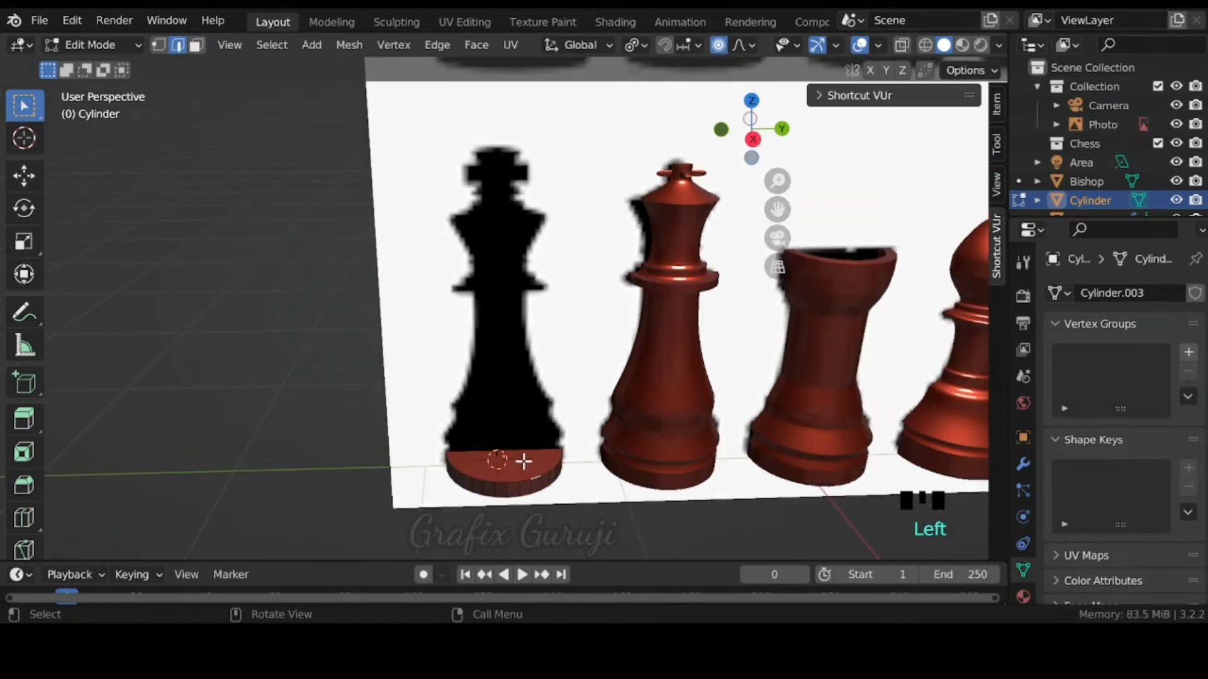
click(197, 44)
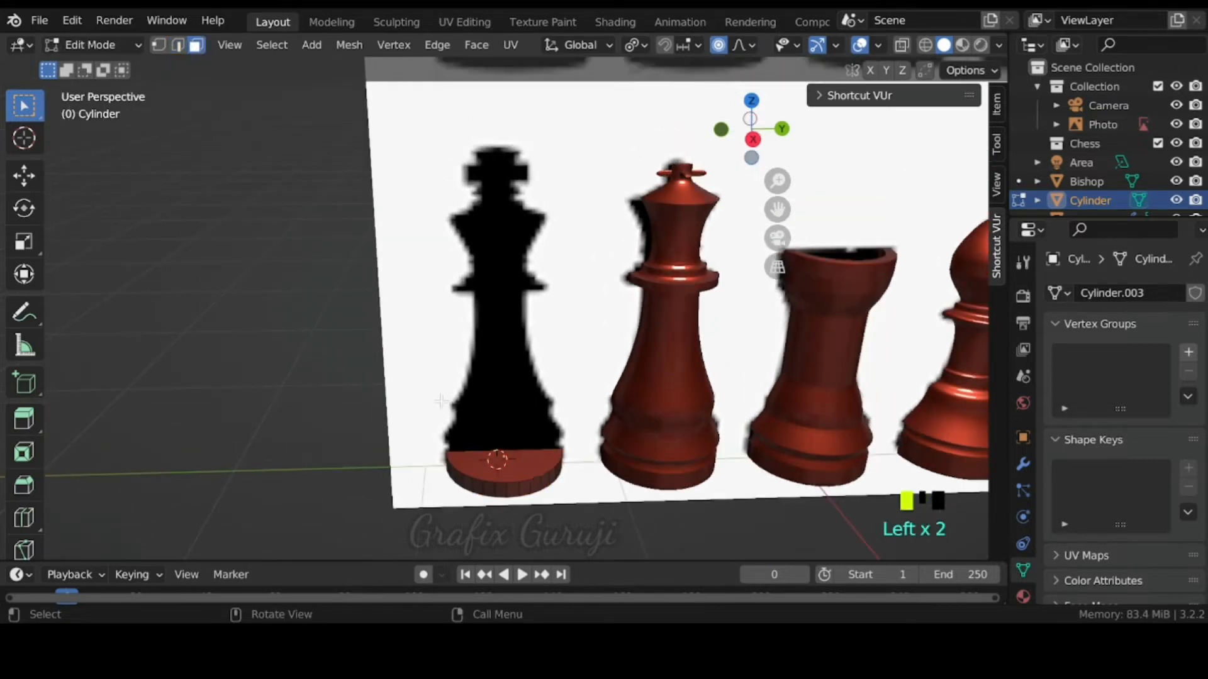
click(501, 459)
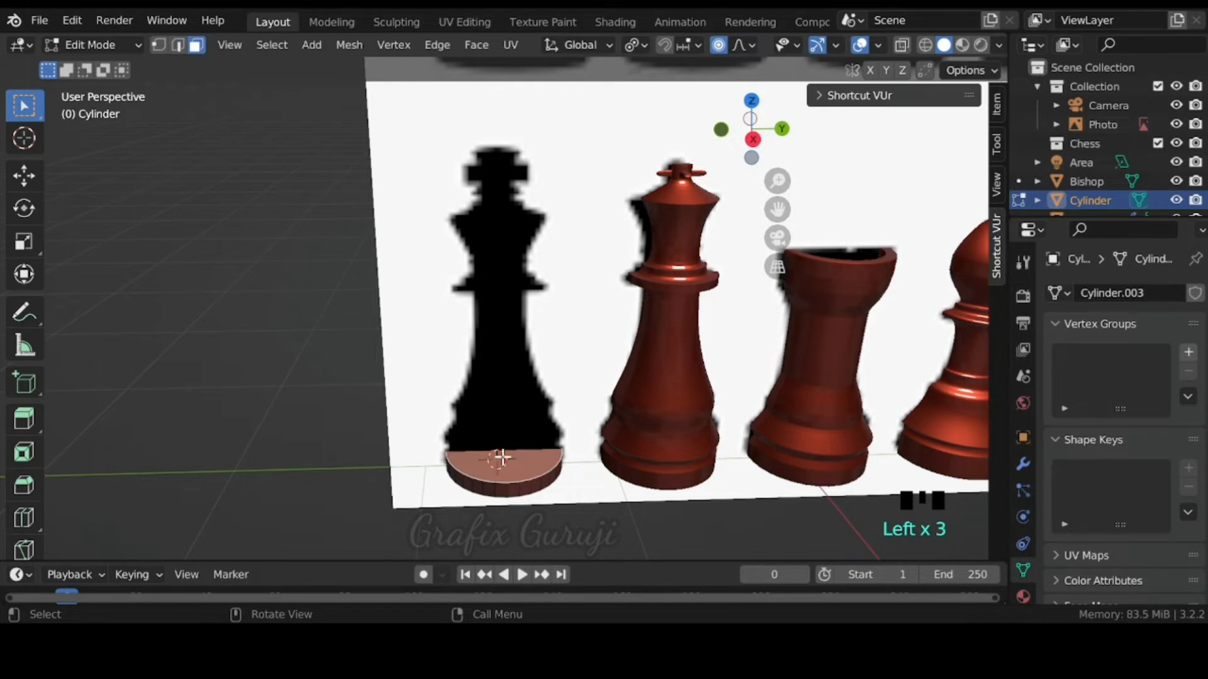
key(KP_3)
key(e)
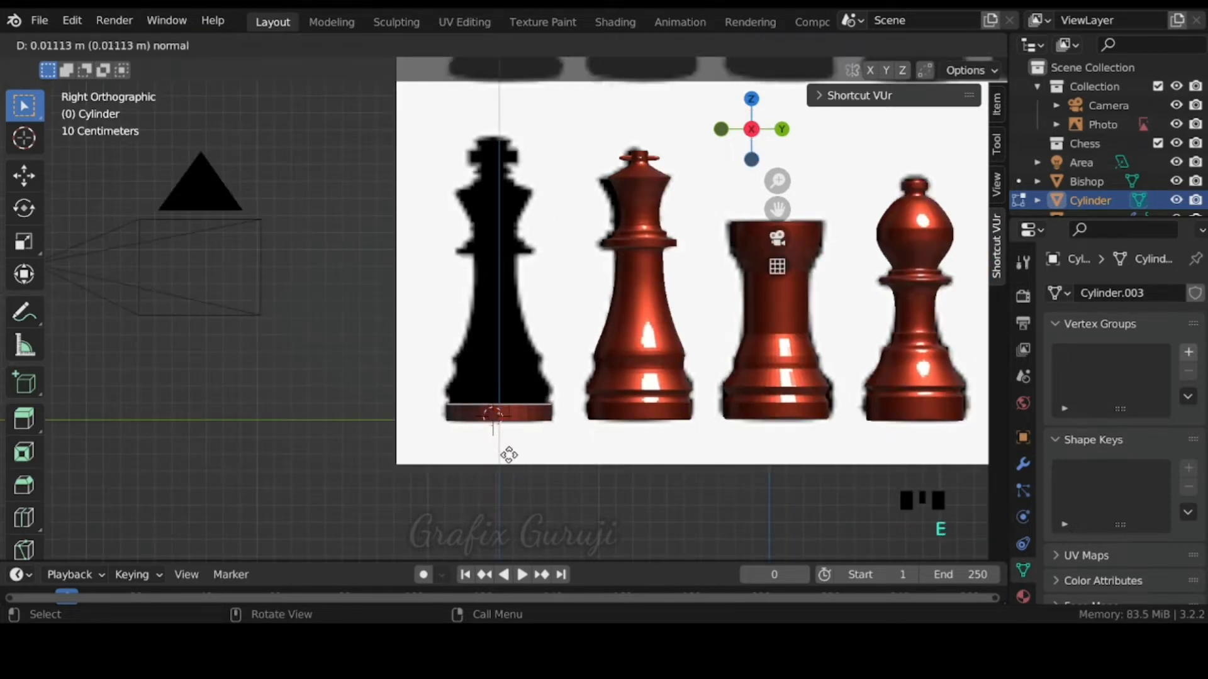
click(509, 451)
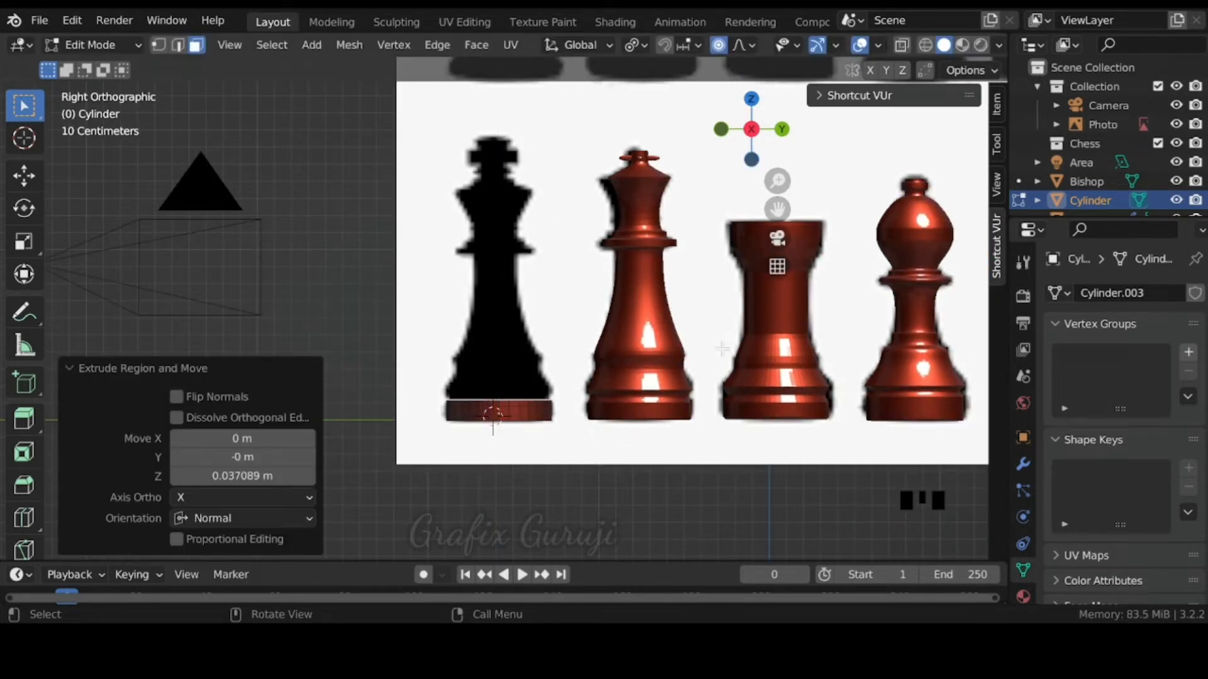
Step: Scale the top face to about 0.918 and extrude it up about 0.048 m
key(s)
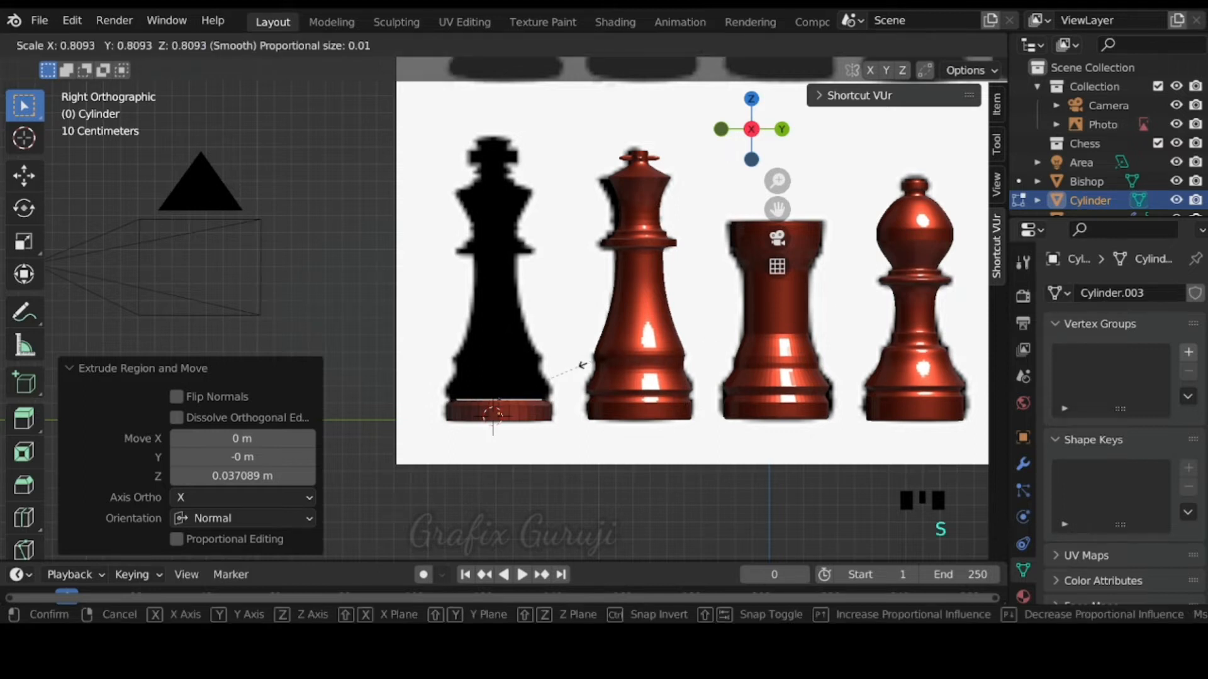
click(605, 361)
key(e)
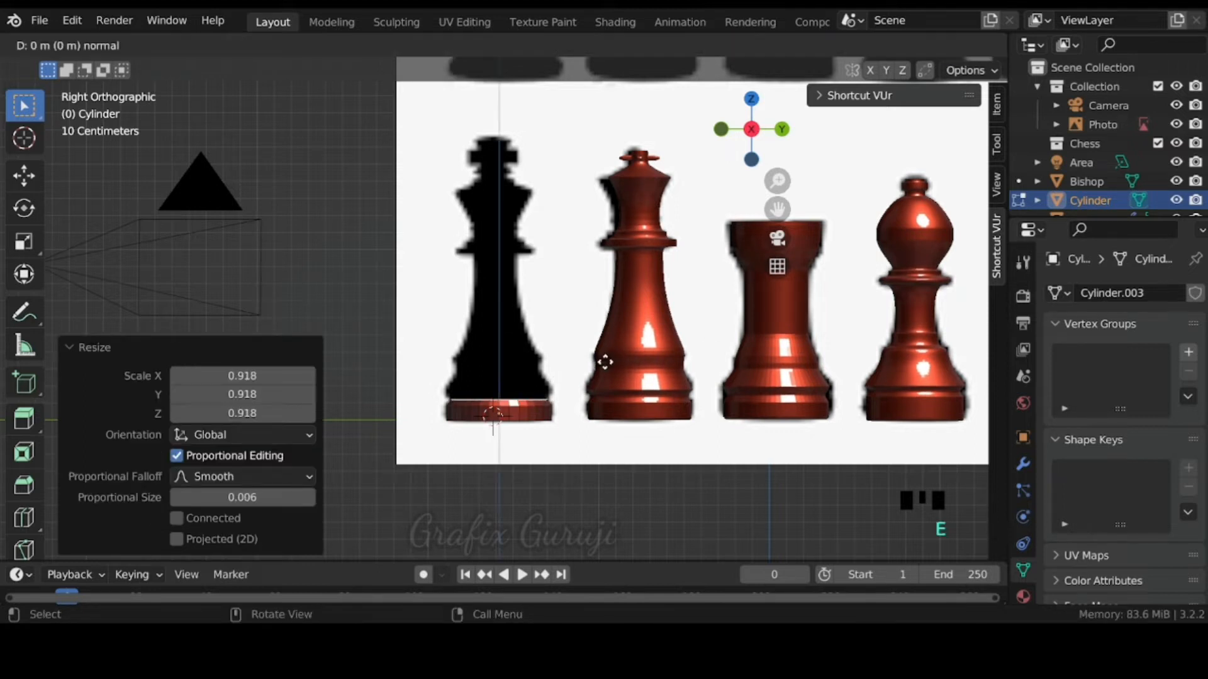
click(610, 354)
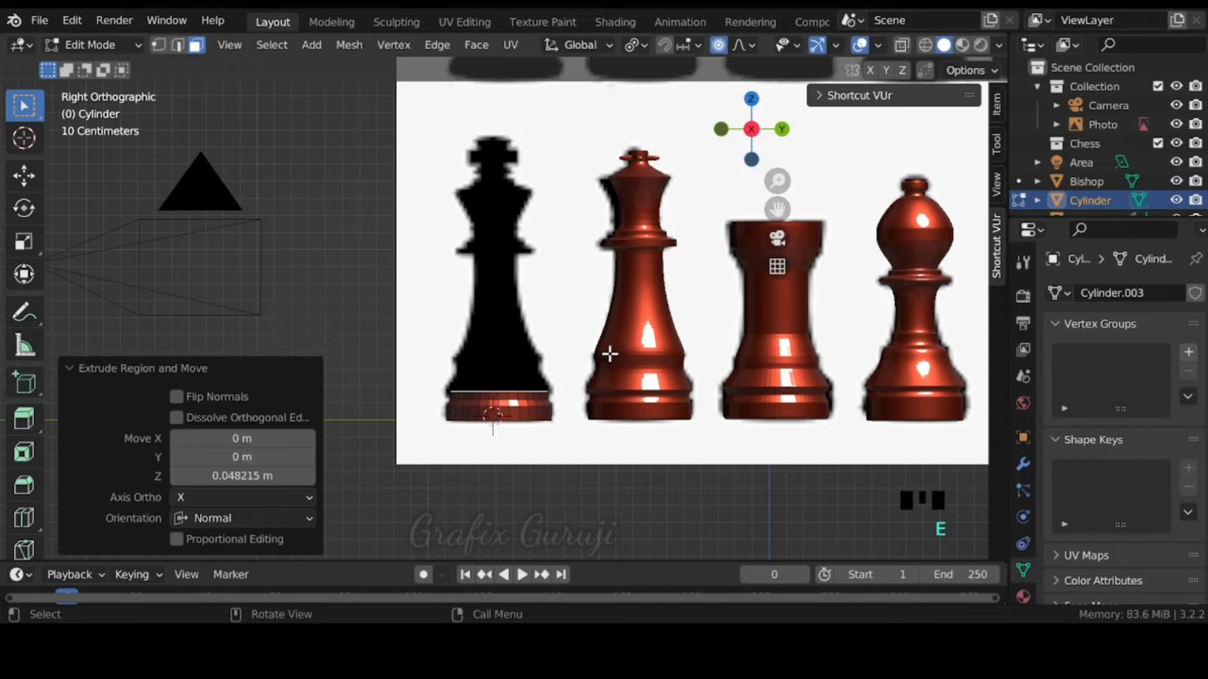
Step: Extrude the base's top face in place and scale the new face to about 1.110
key(e)
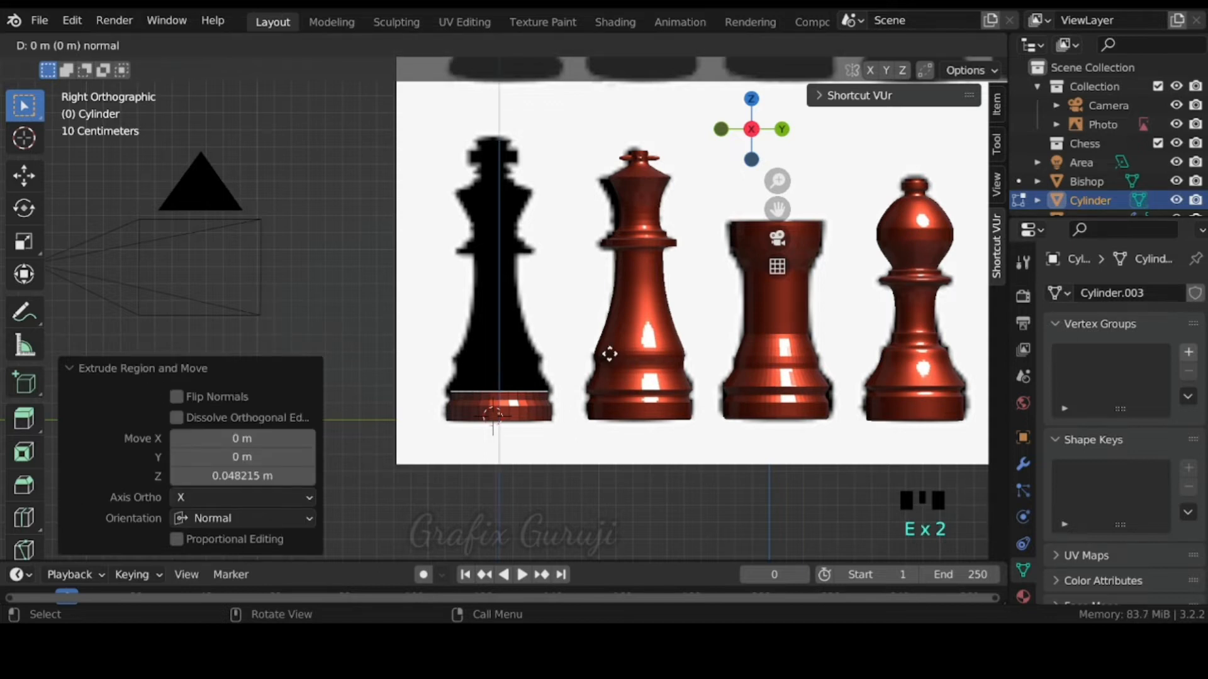
right_click(610, 352)
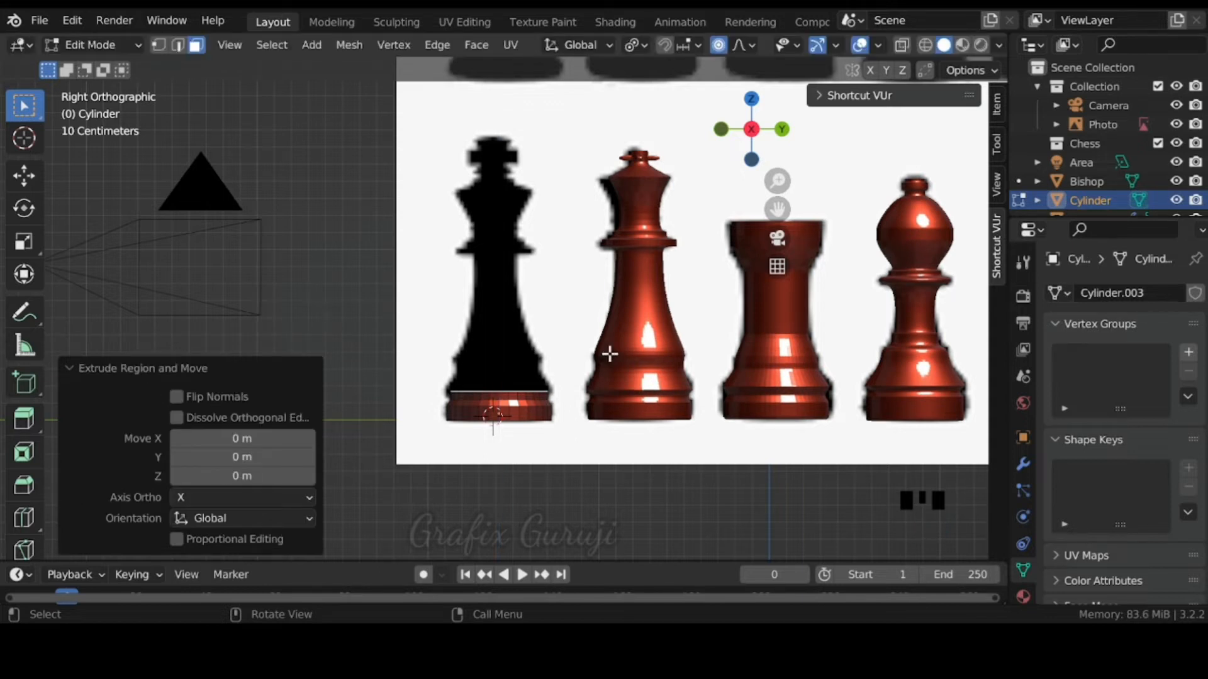
key(s)
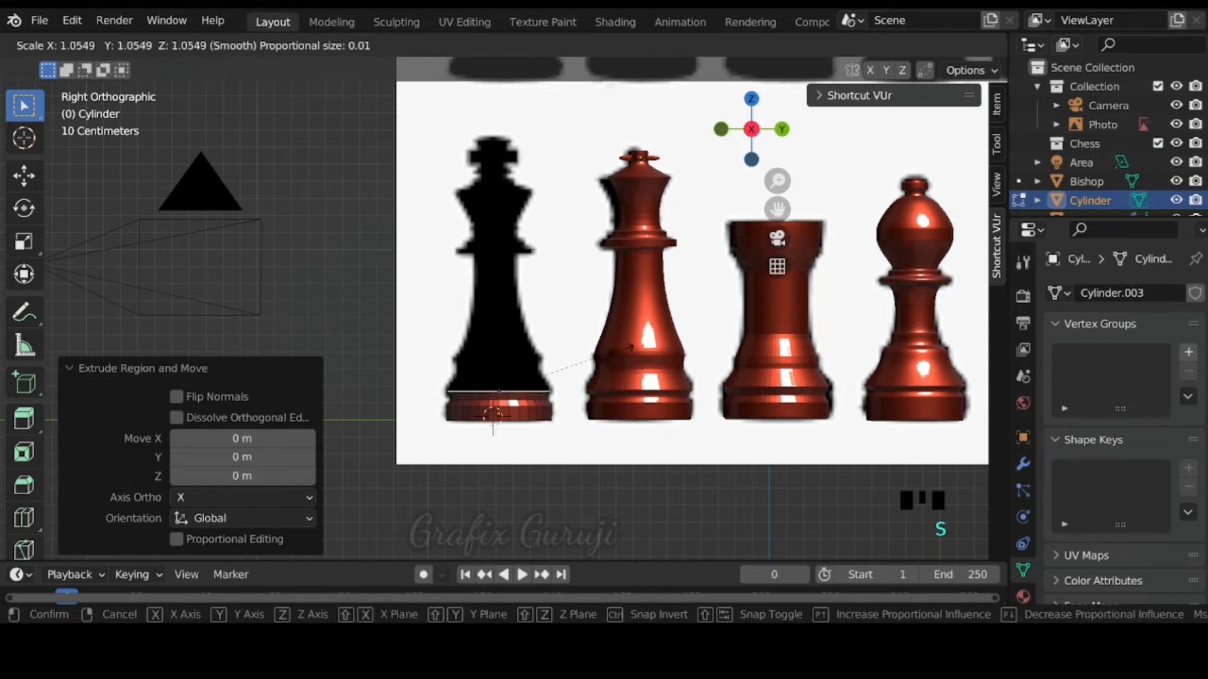
click(629, 347)
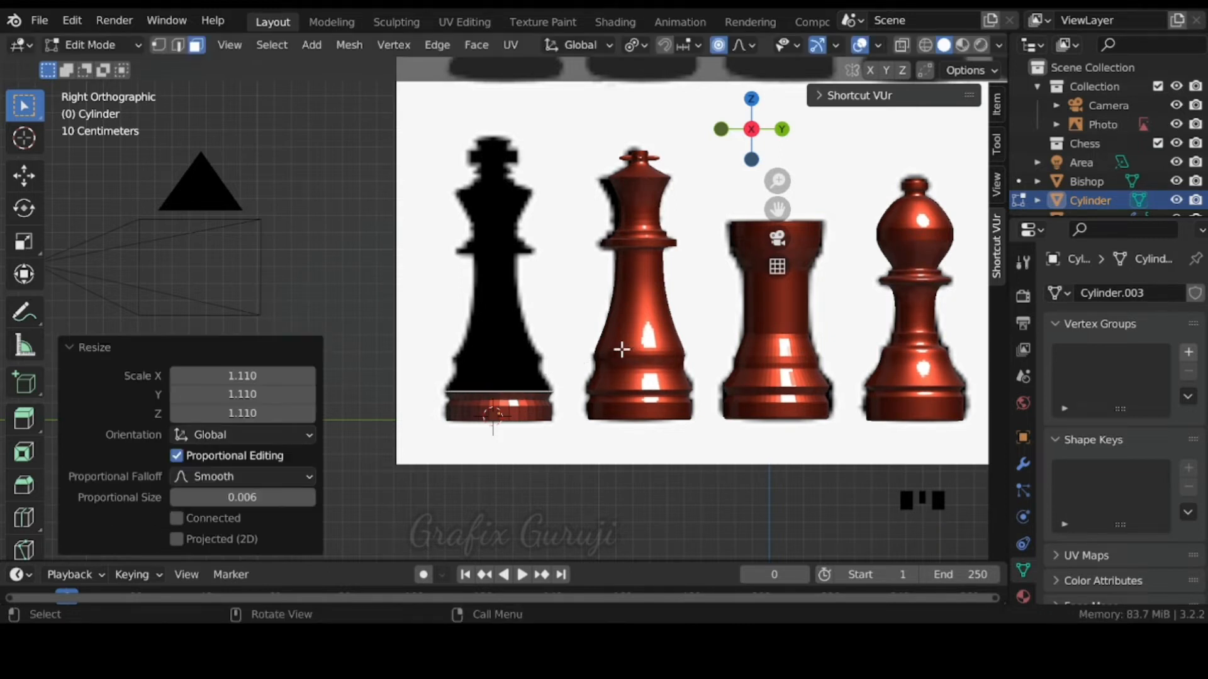
Step: Extrude the top face up about 0.122 m and taper it by scaling to about 0.730
key(e)
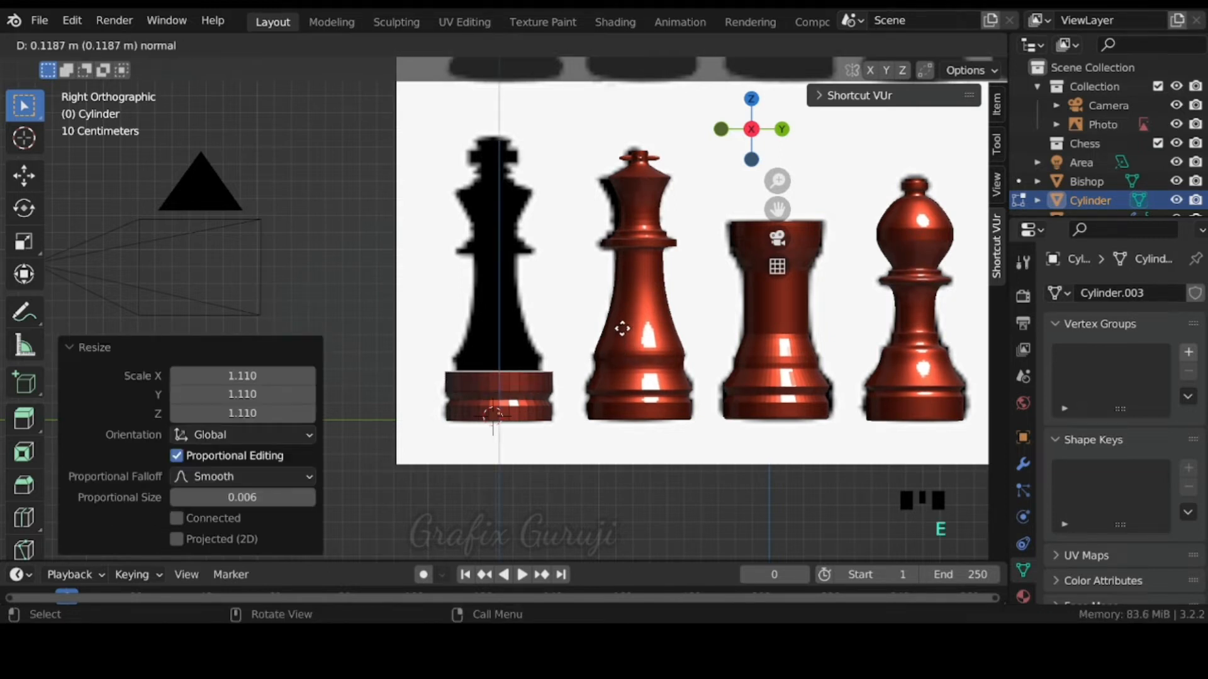
click(622, 327)
key(s)
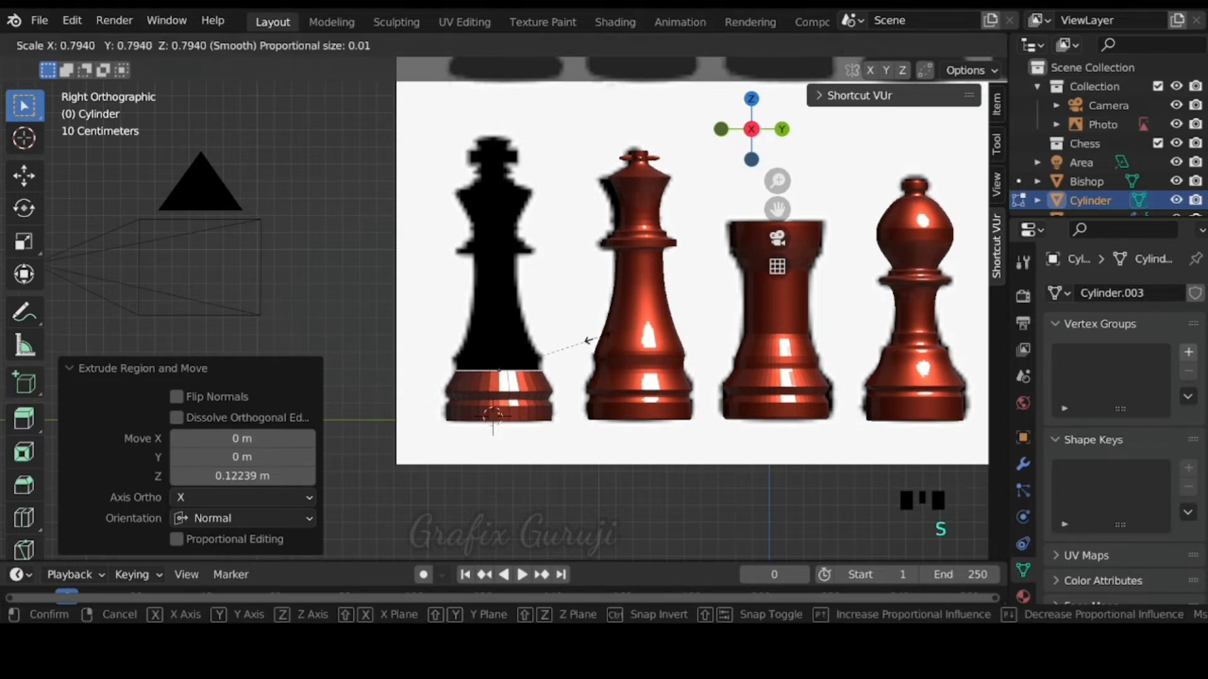
click(588, 338)
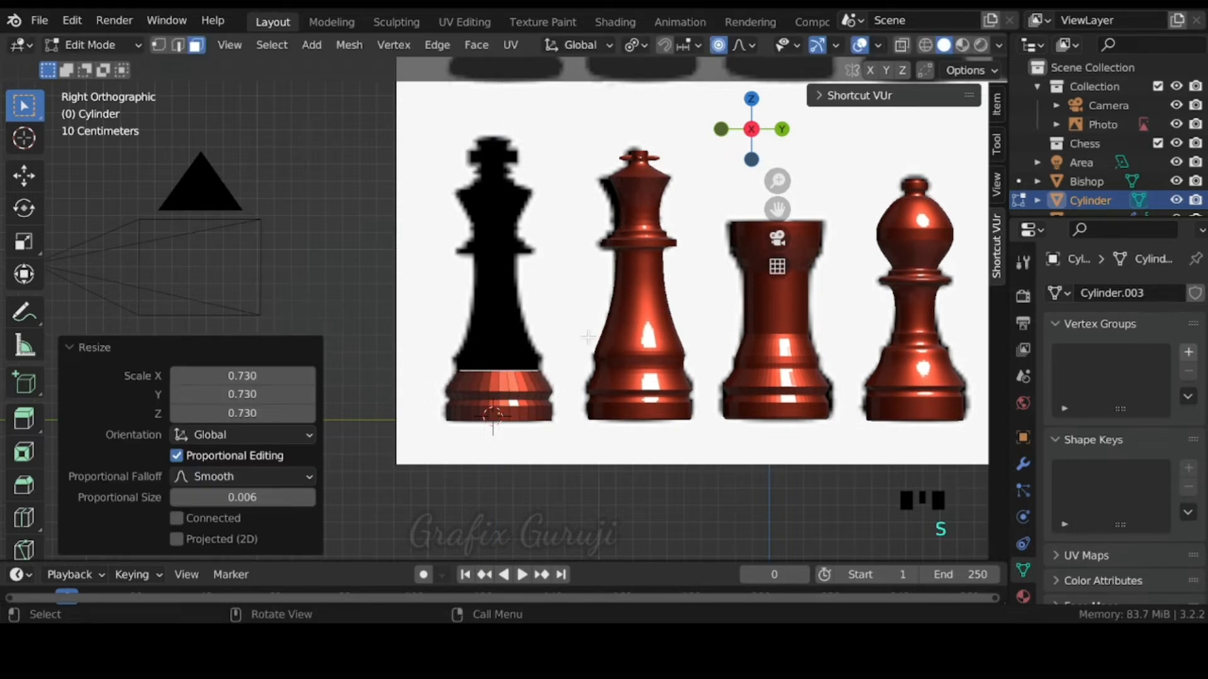
Step: Extrude the tapered section's top face straight up about 0.048 m
key(e)
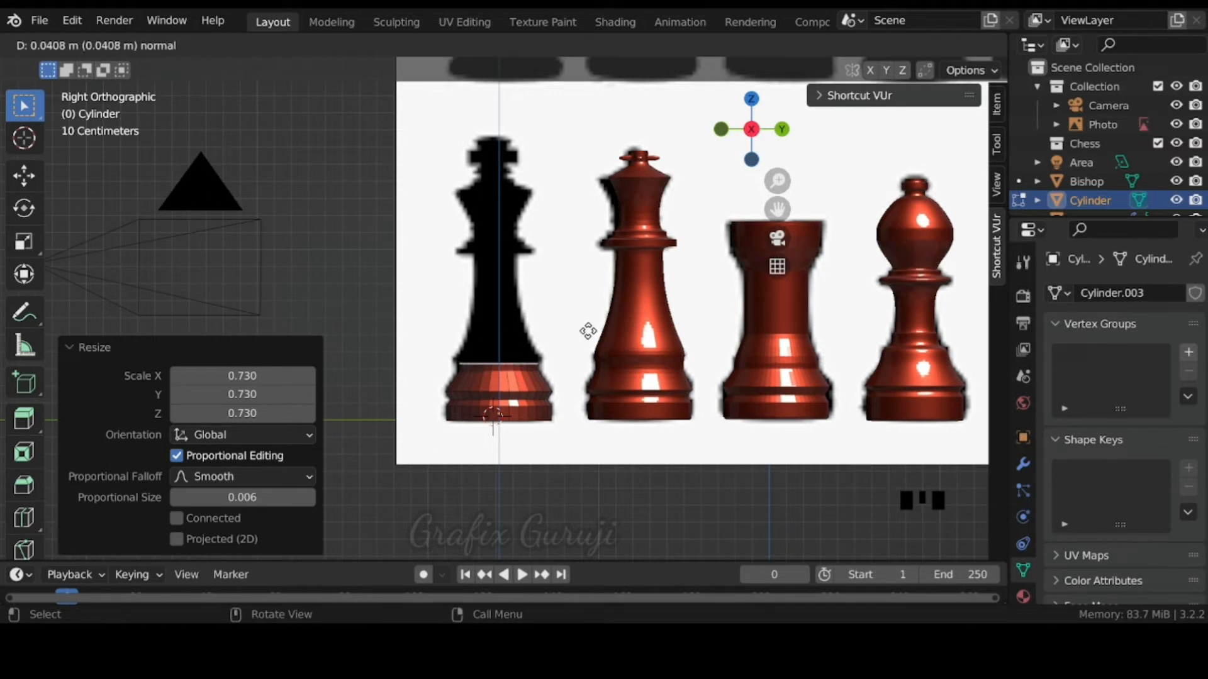
click(588, 331)
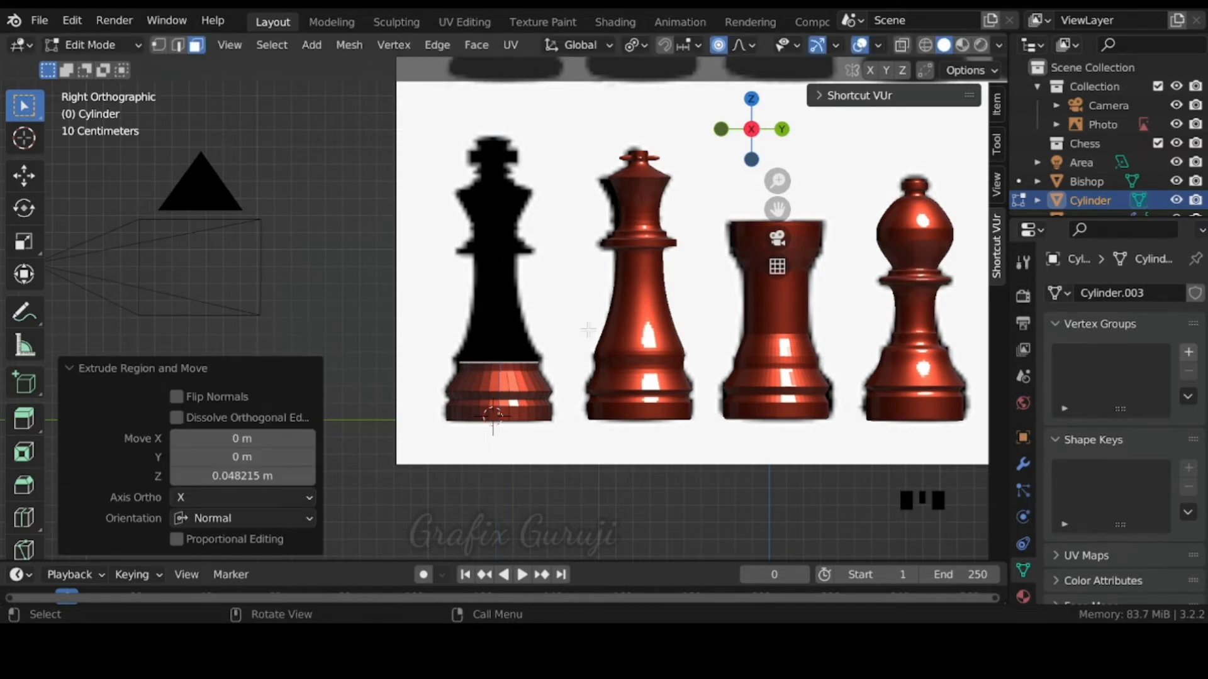
key(s)
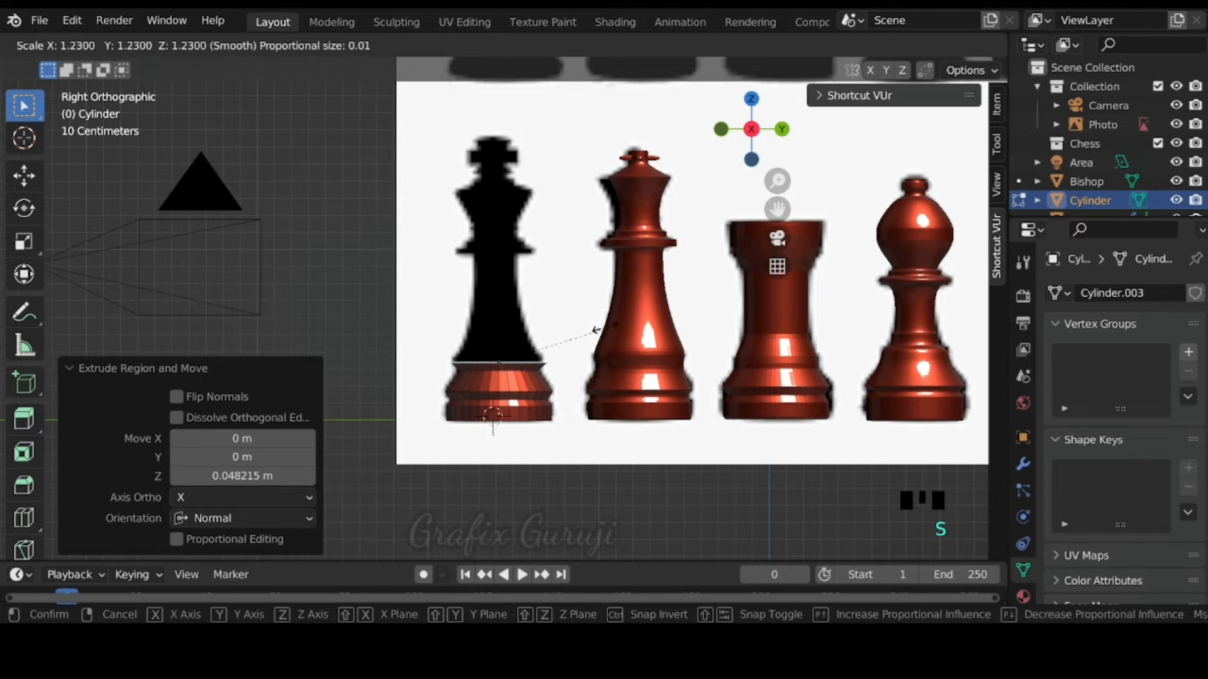
right_click(591, 330)
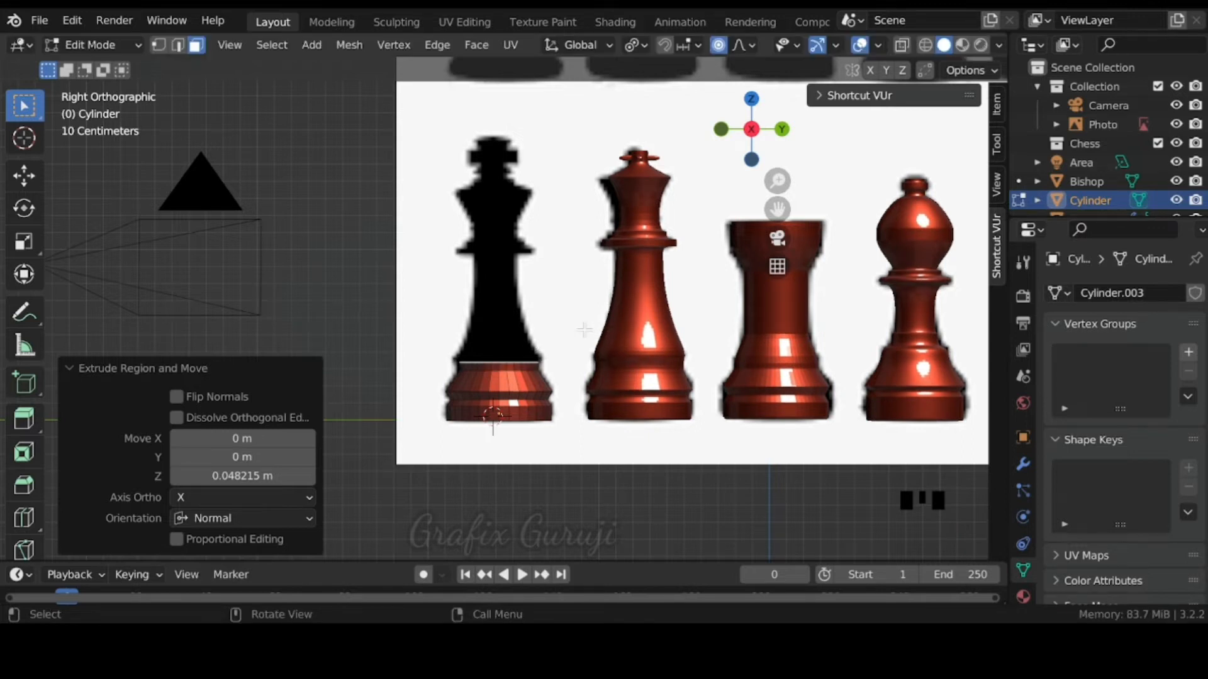
Step: Extrude the top face up about 0.022 m and widen it by scaling to about 1.232
key(e)
click(584, 326)
key(s)
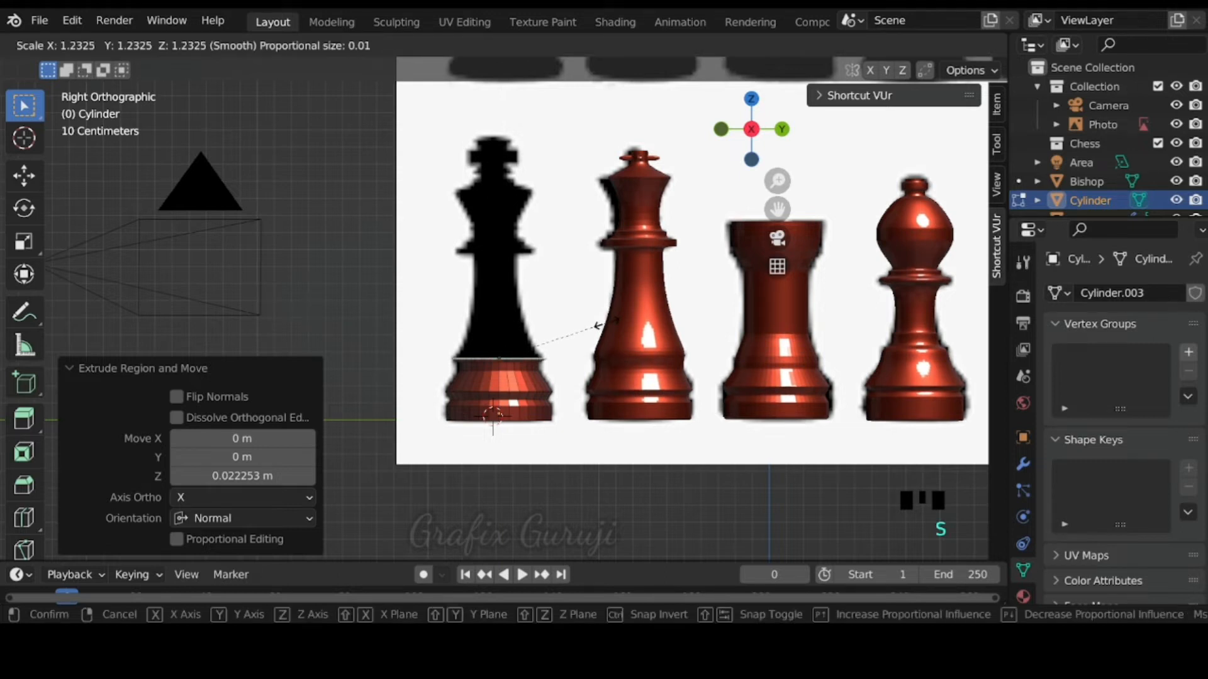
click(598, 326)
Step: Extrude the widened face up about 0.408 m and scale it to about 0.440 to form the tapered lower body
key(e)
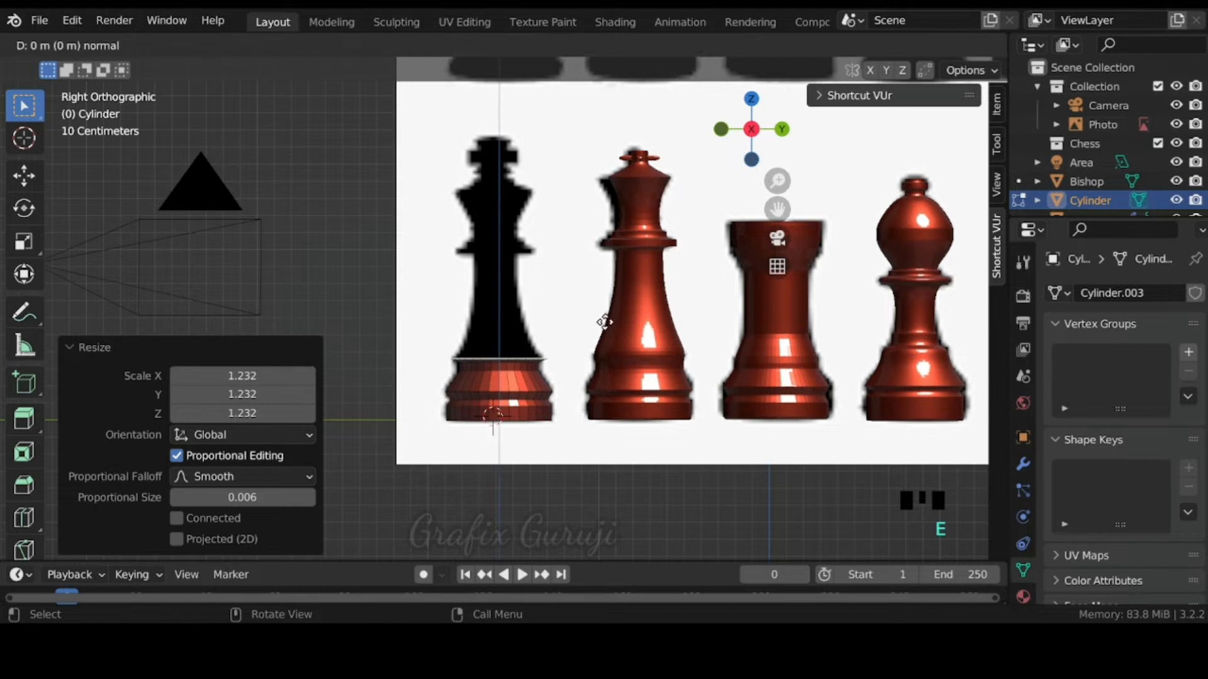
click(593, 254)
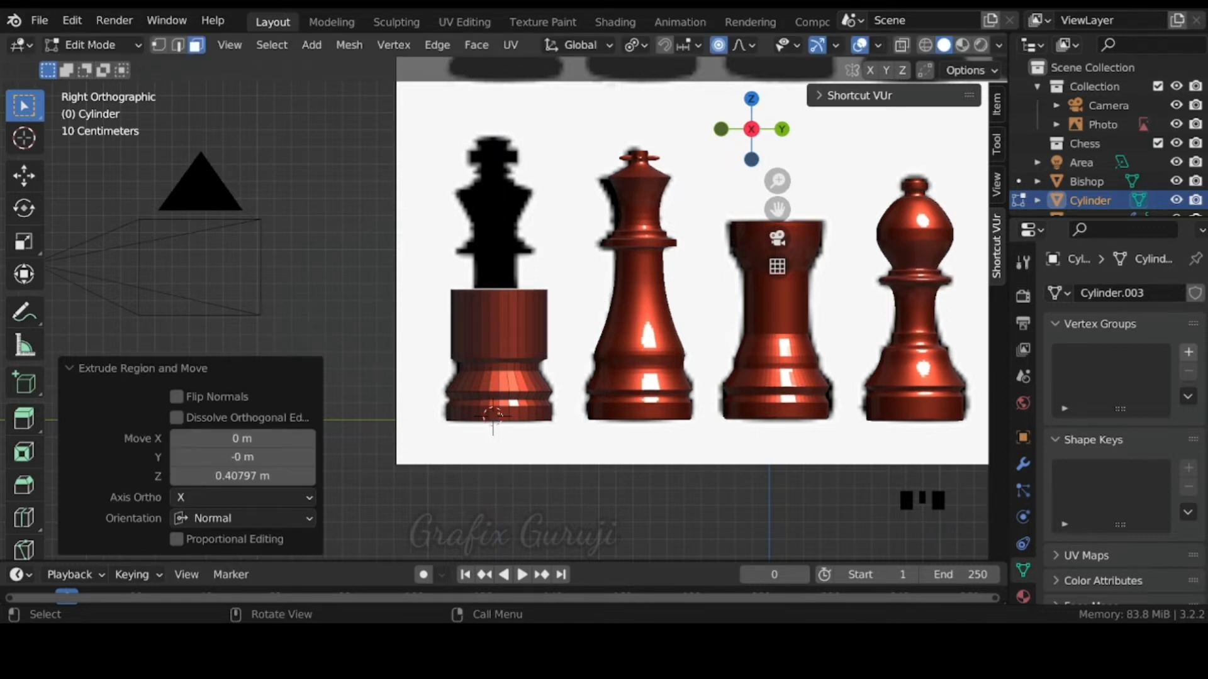
key(s)
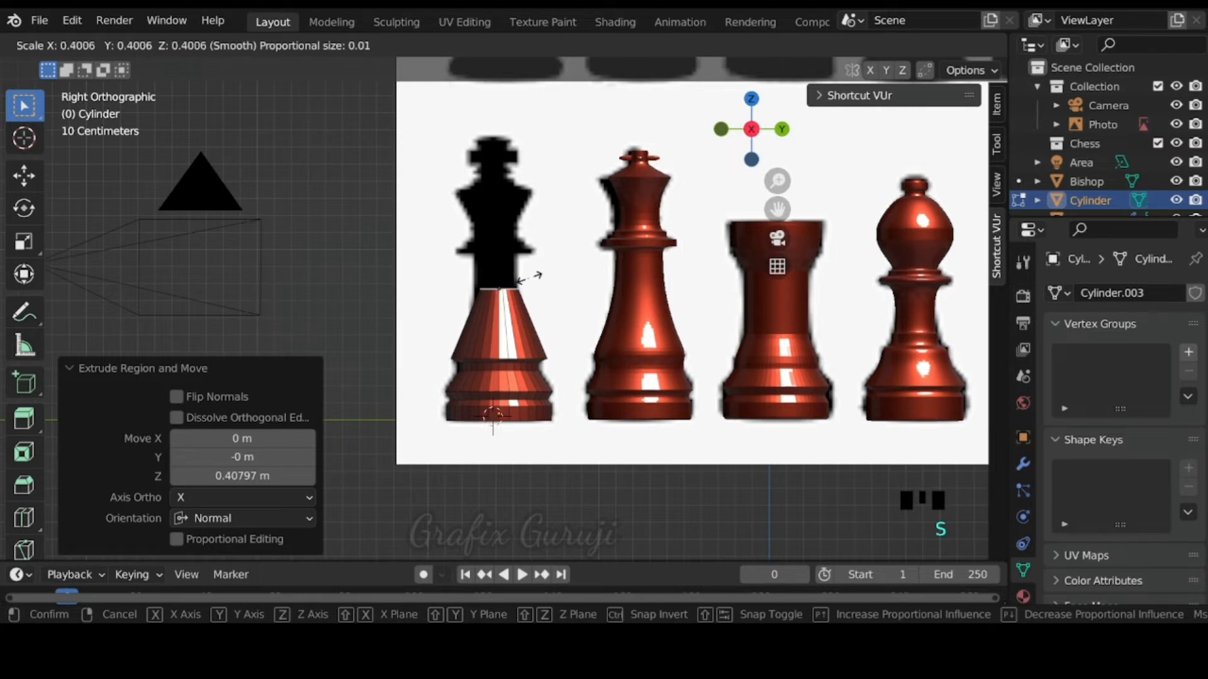
click(532, 278)
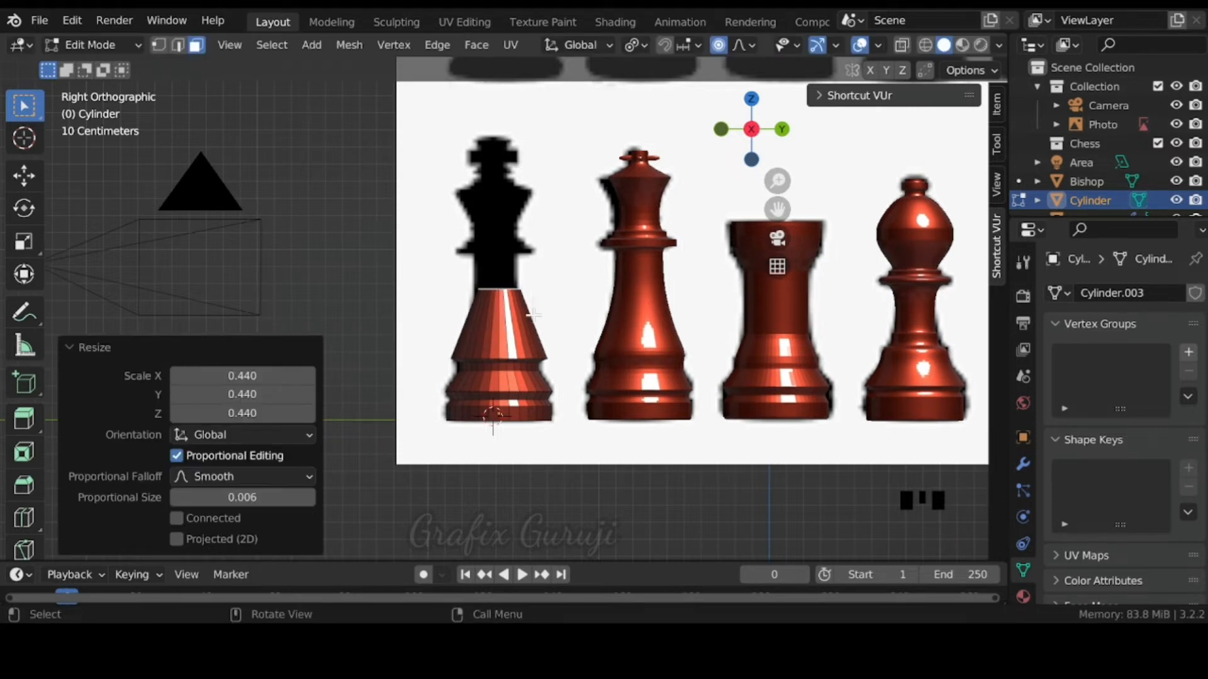
Step: Add a single loop cut around the middle of the tapered body, slid to a factor of about 0.062
key(ctrl+r)
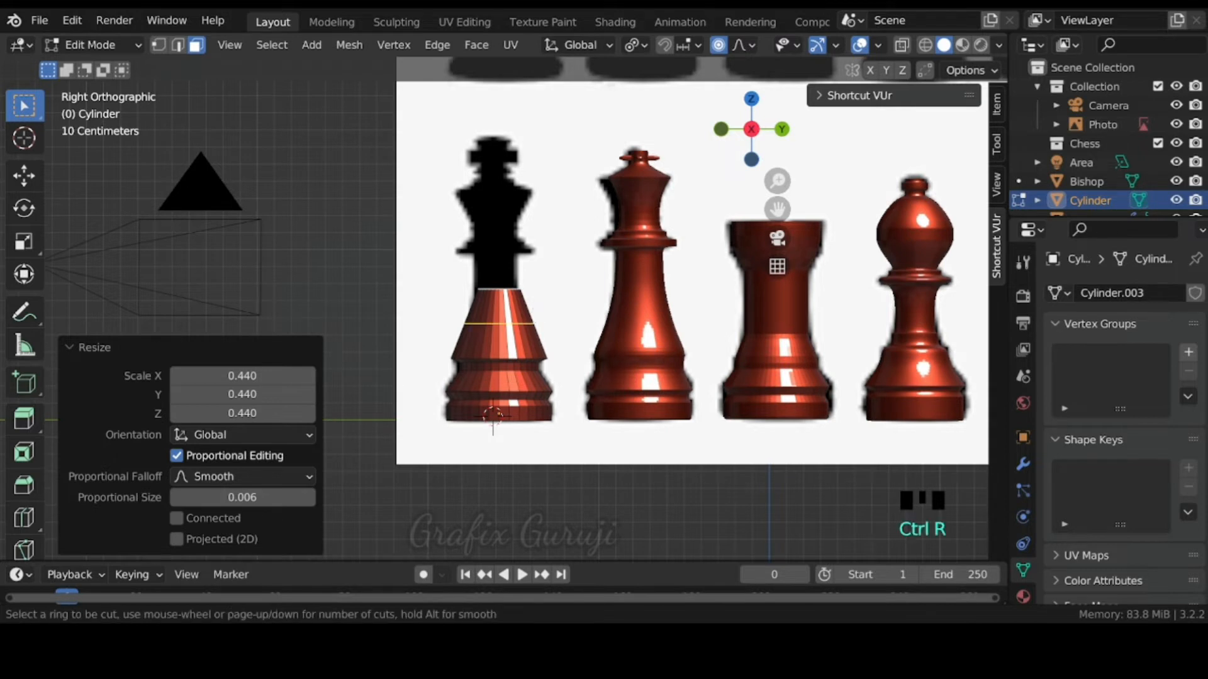
click(531, 324)
click(541, 314)
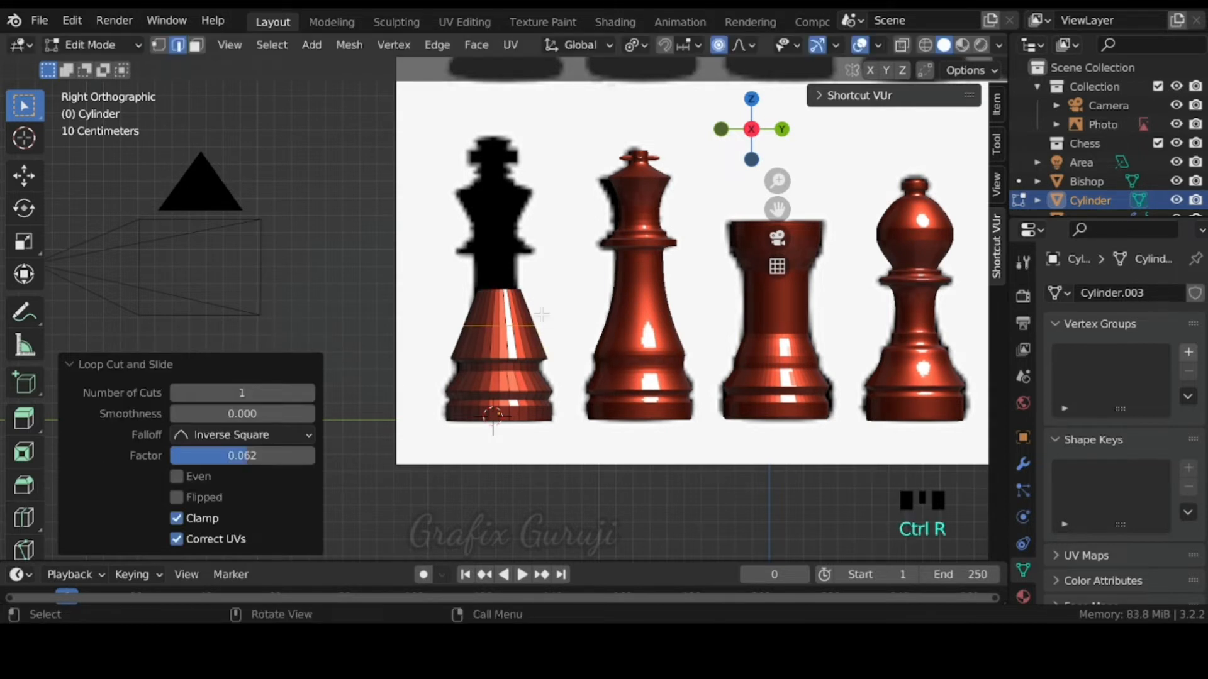
scroll(541, 314, up, 2)
scroll(541, 314, up, 2)
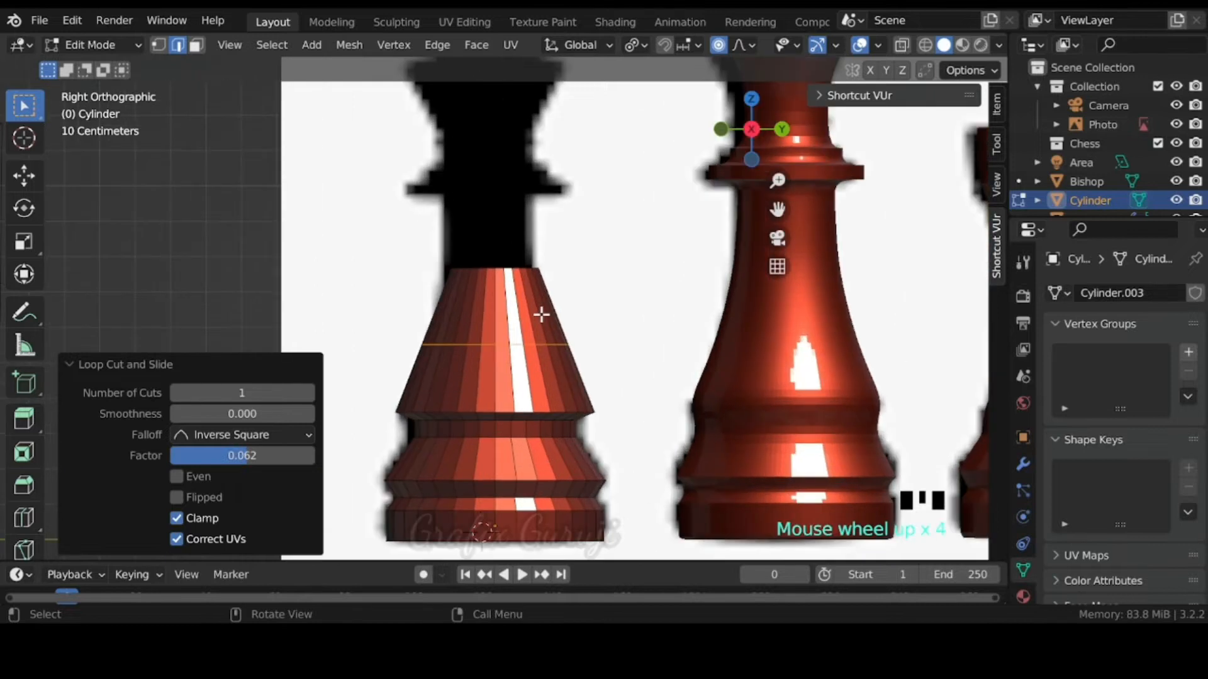
Step: Bevel the body's new edge loop about 2.05 m wide with 3 segments and scale the beveled band to about 0.857
key(ctrl+b)
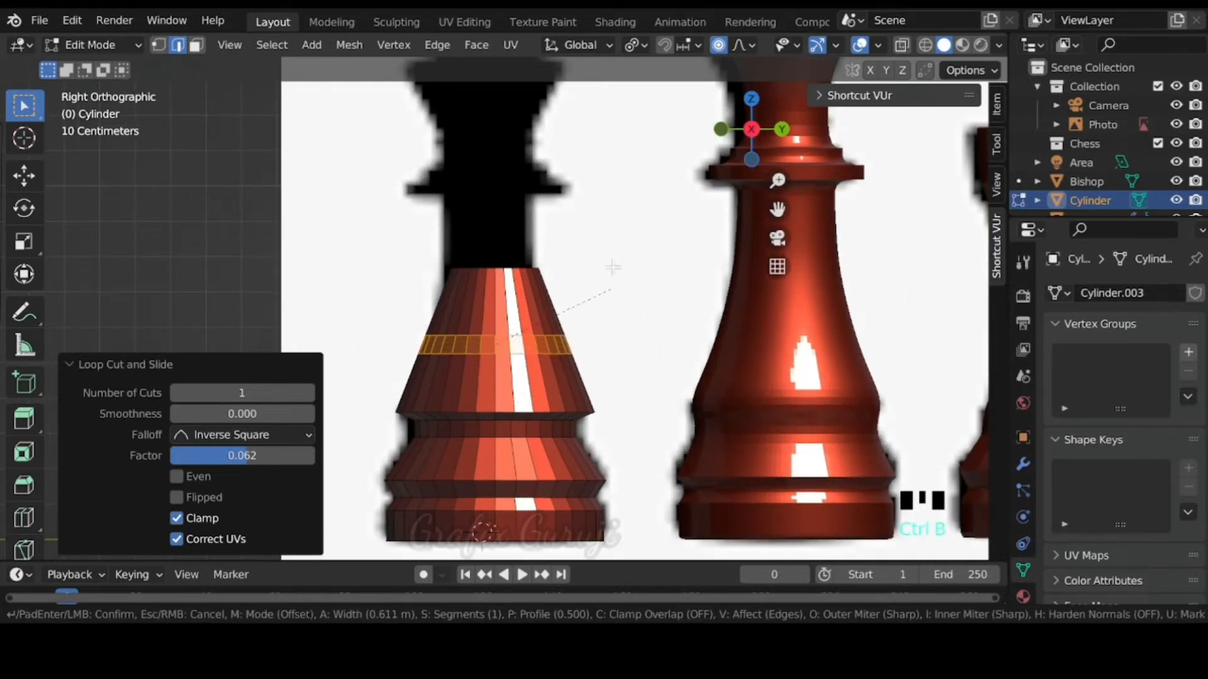
scroll(702, 207, up, 2)
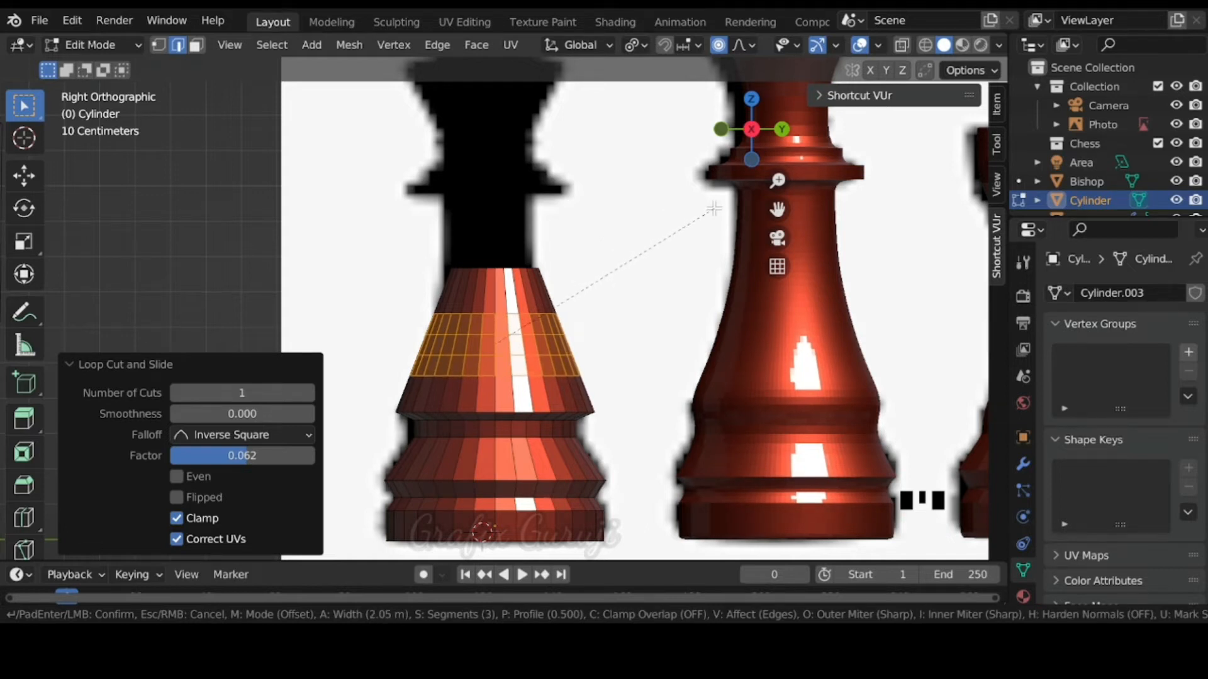
click(714, 208)
key(s)
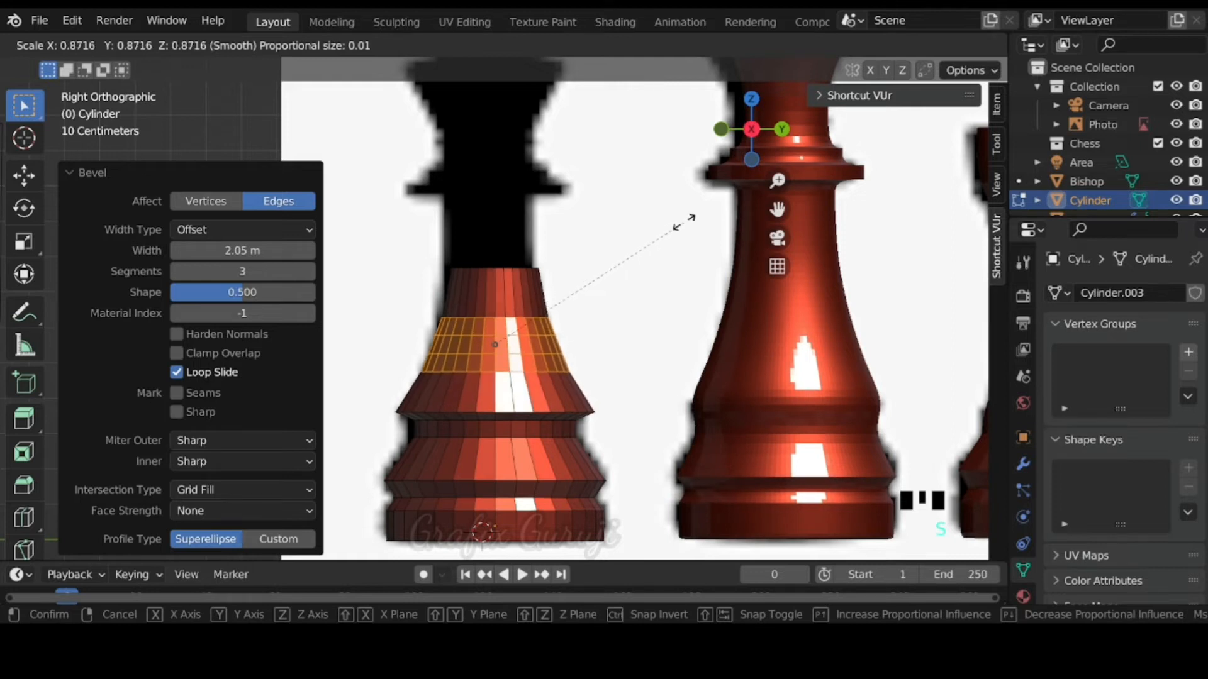
click(678, 222)
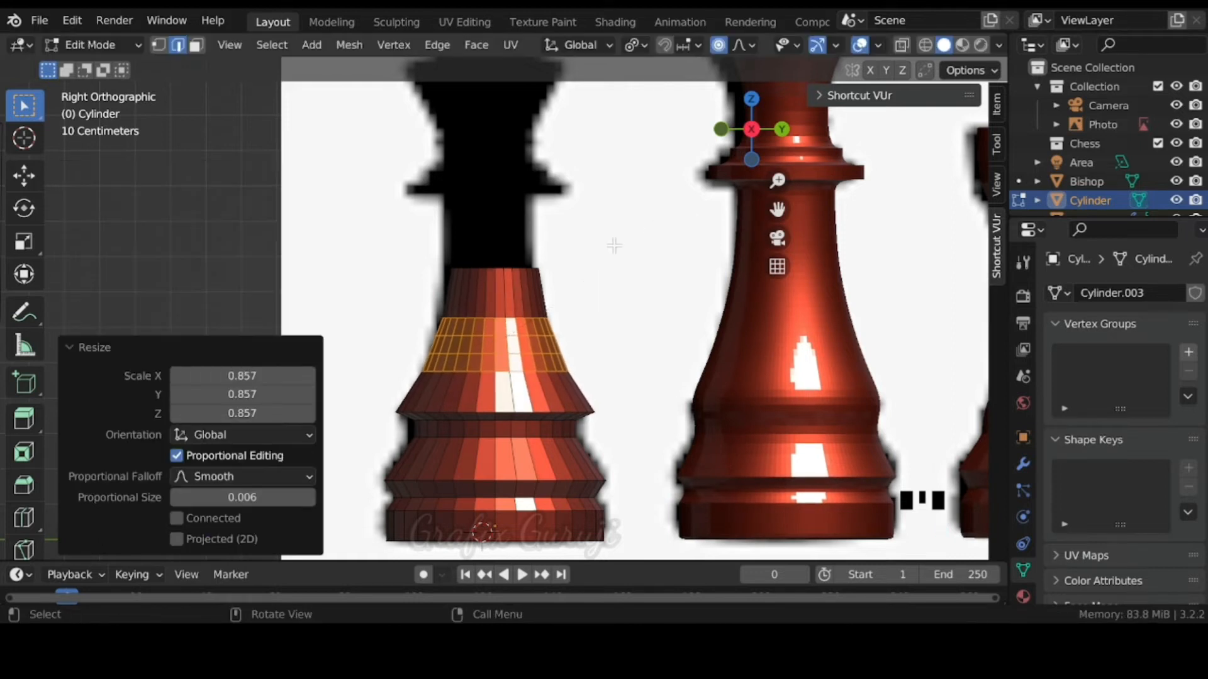
Step: Select the body's top face in face mode and extrude it up about 0.215 m to the silhouette's collar in right view
middle_drag(582, 253, 579, 338)
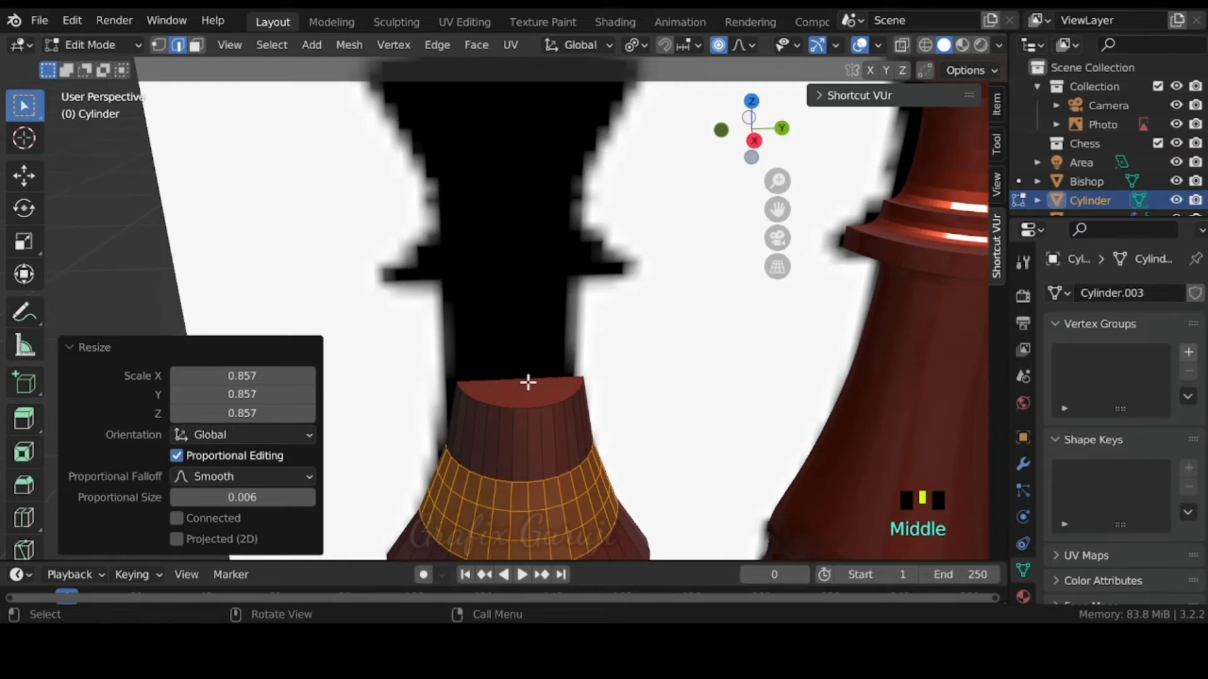
click(526, 383)
click(197, 45)
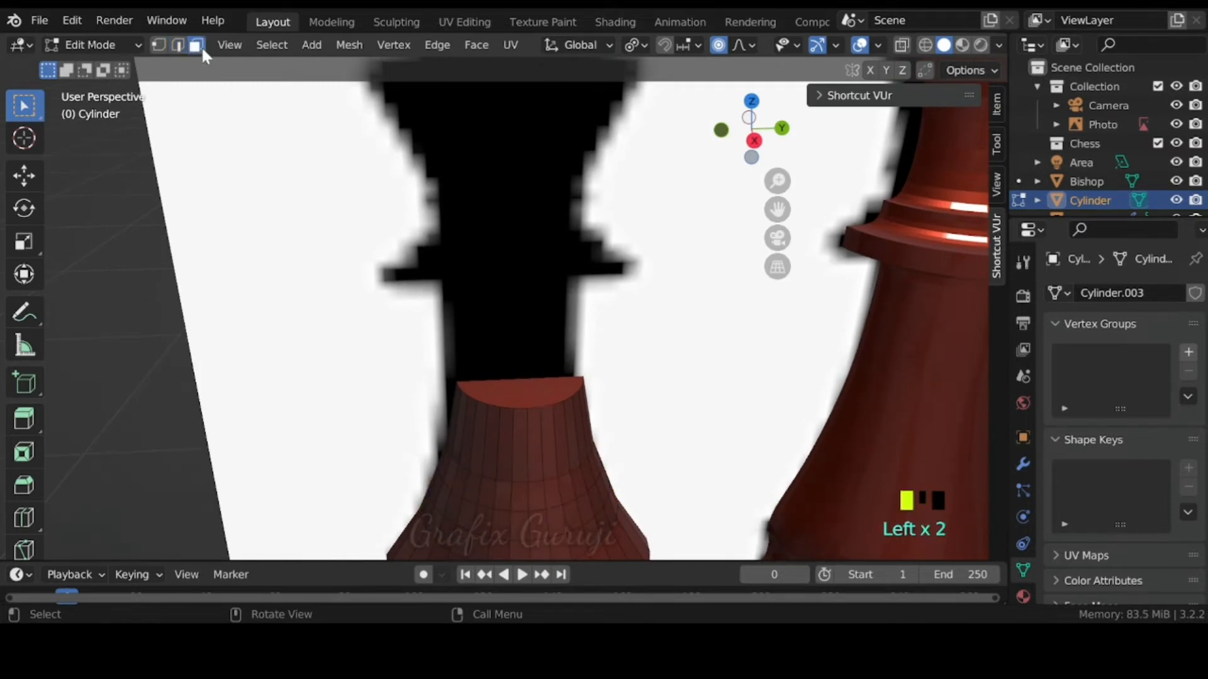
click(529, 380)
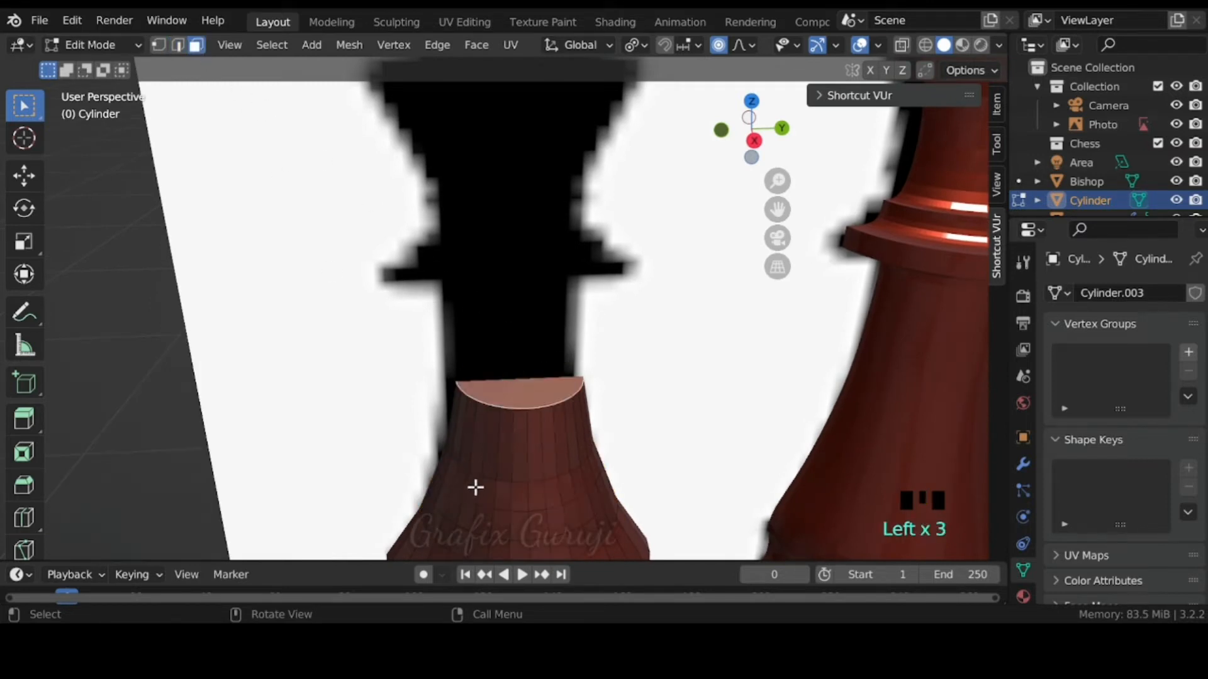
key(KP_3)
key(e)
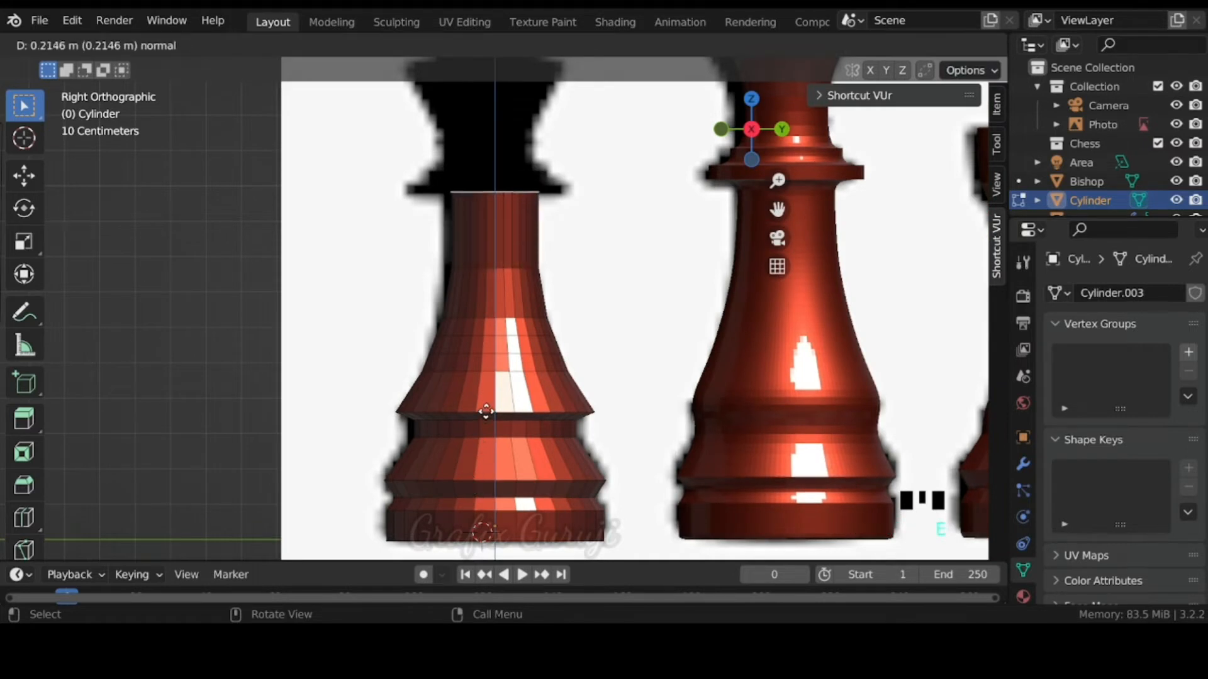
click(486, 413)
Step: Extrude a collar band about 0.027 m high and extrude its side faces outward, scaled to about 1.859 with Z locked
key(e)
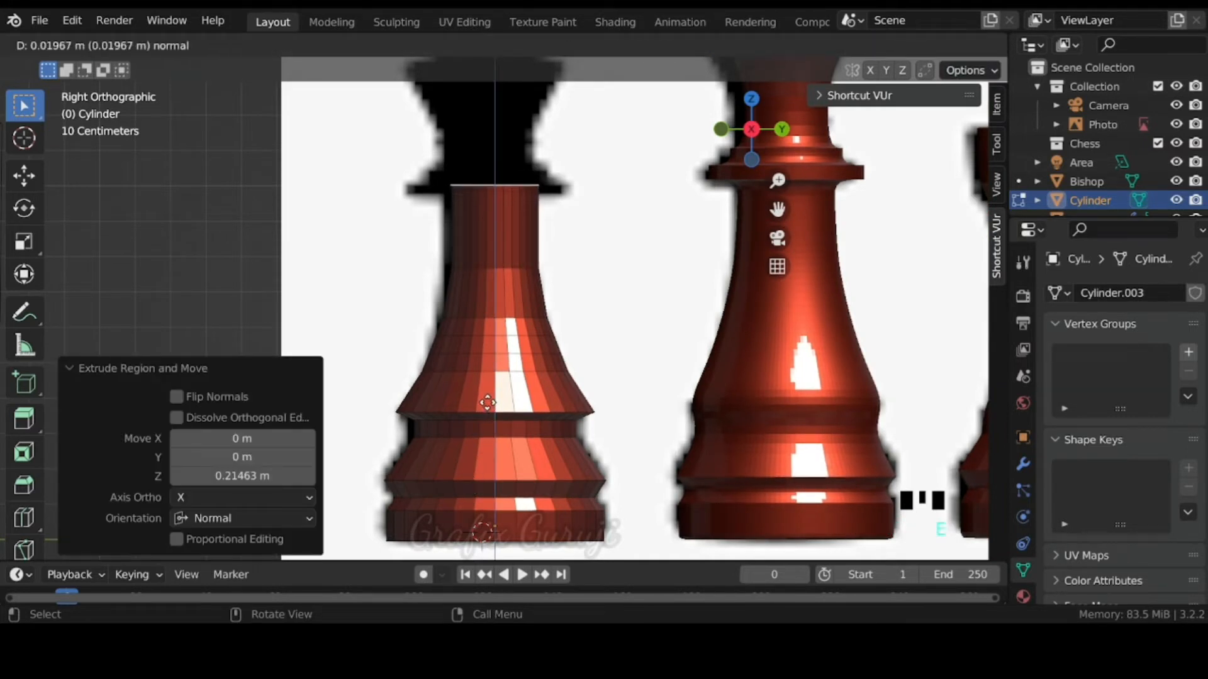
click(488, 402)
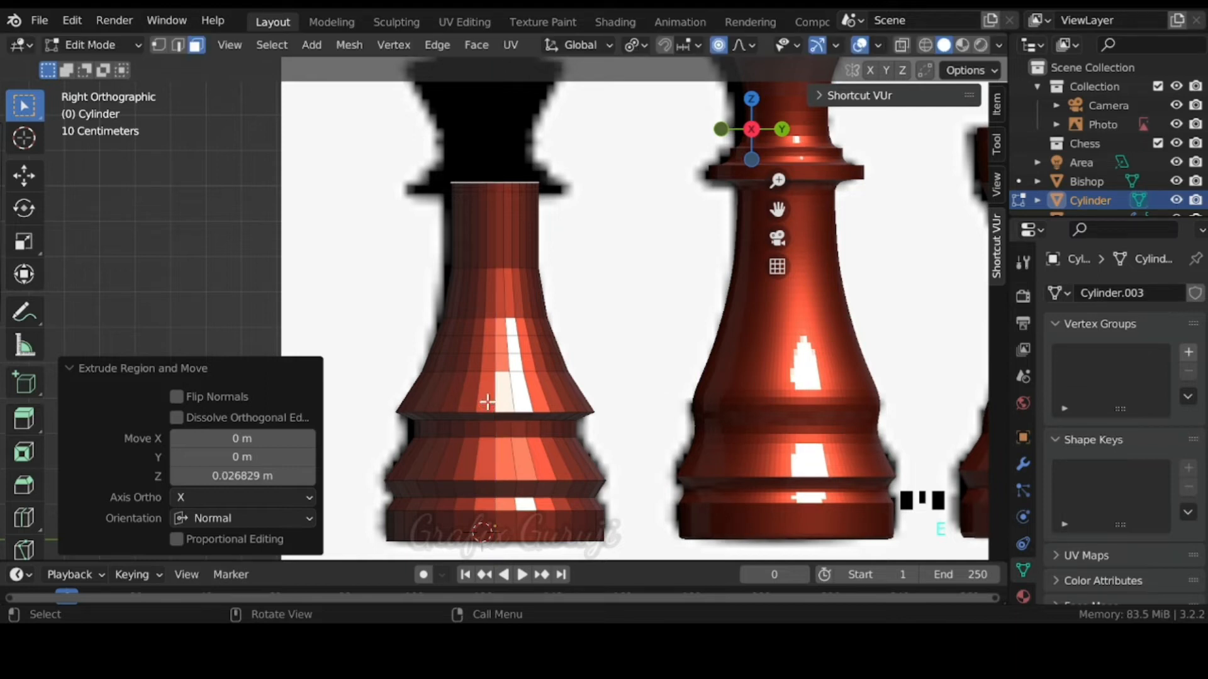
click(497, 187)
key(e)
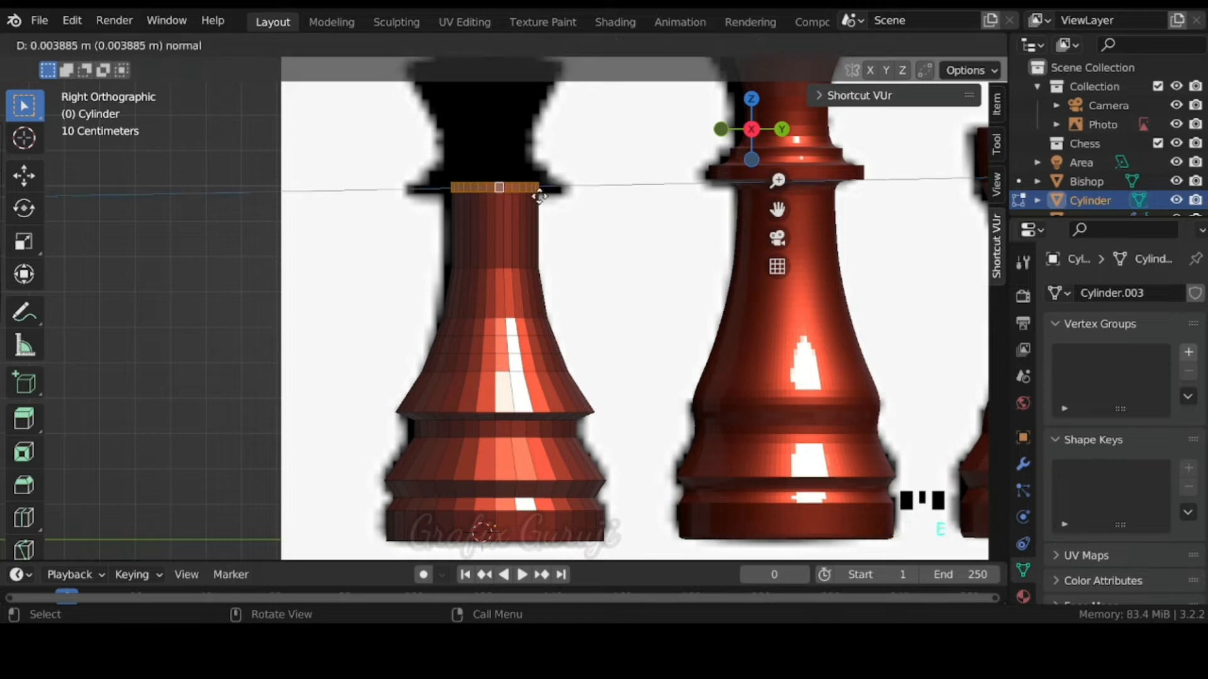
key(s)
key(shift+z)
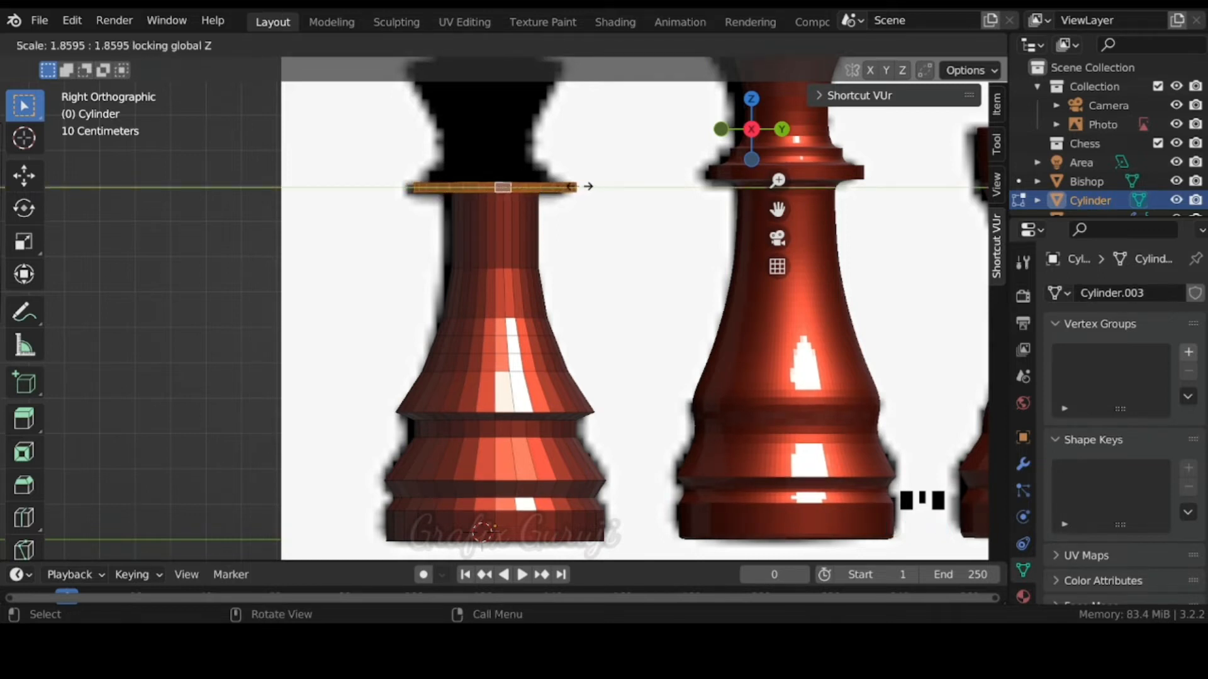
click(588, 186)
Step: Select the collar's inner top face, scale it to about 1.261 and extrude it up about 0.034 m
middle_drag(582, 187, 582, 285)
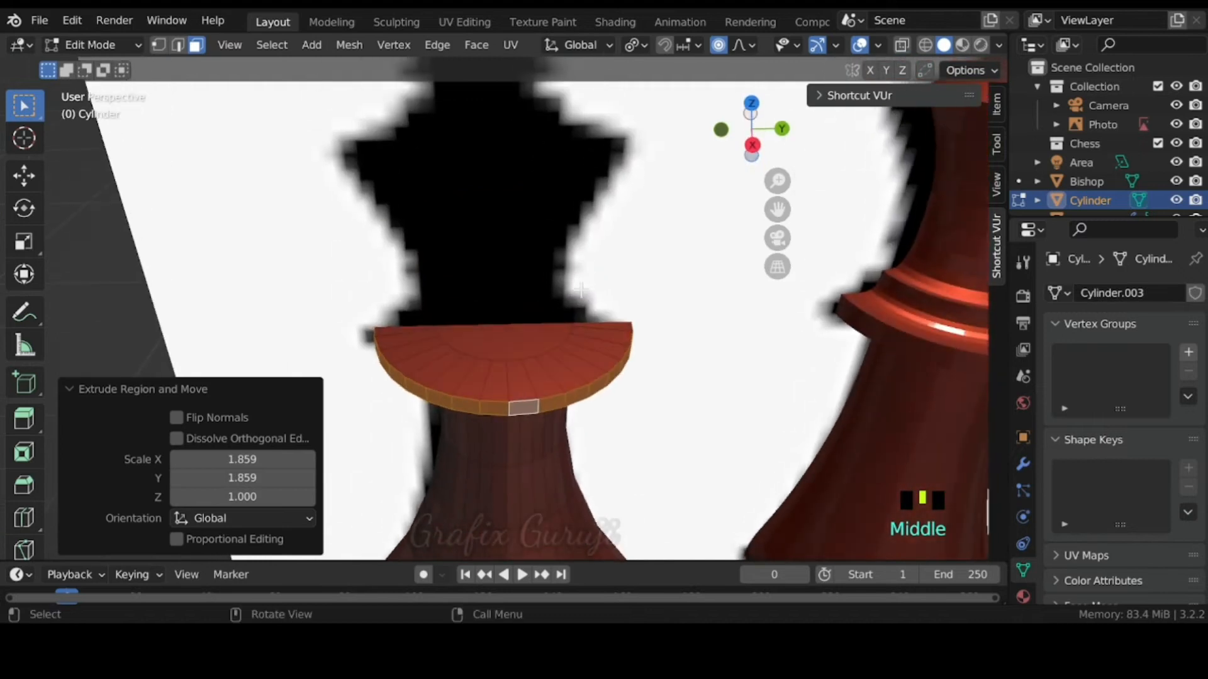
click(548, 337)
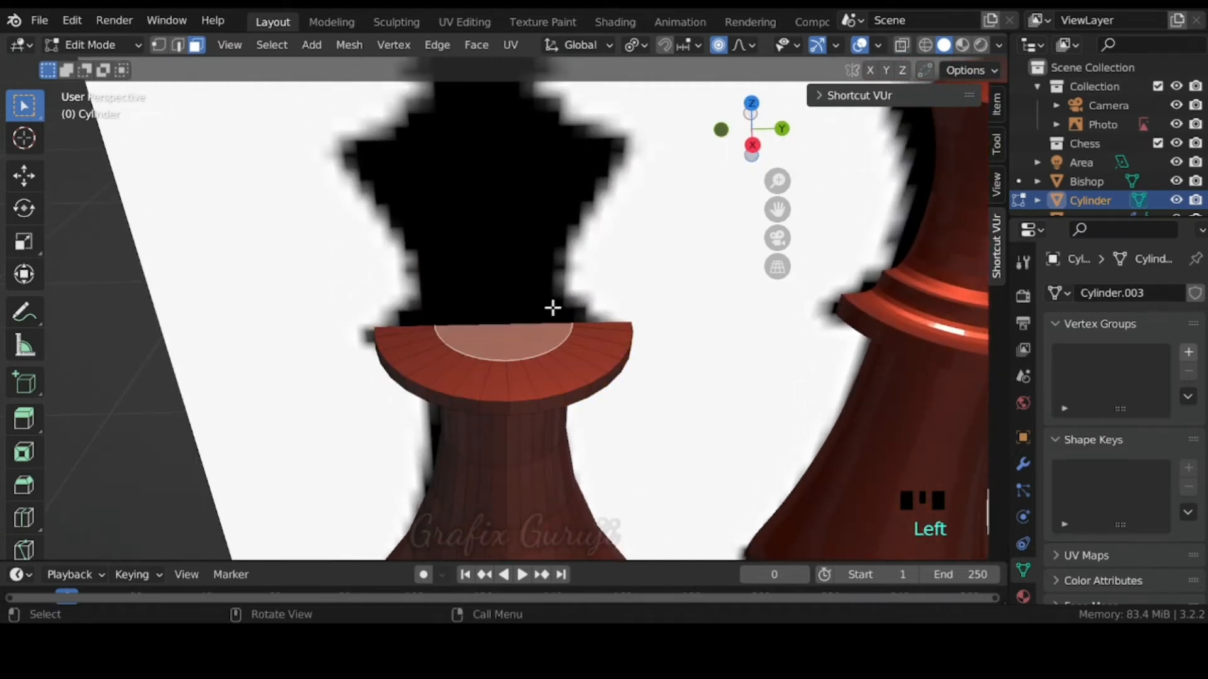
key(s)
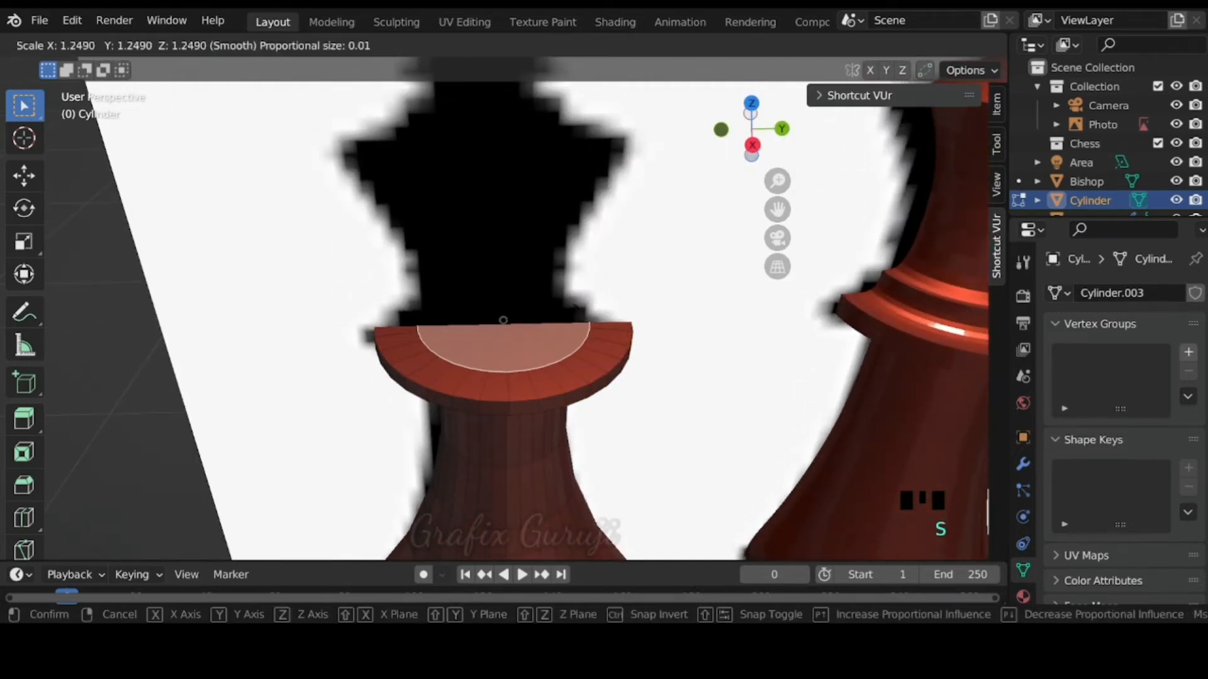
click(566, 310)
key(e)
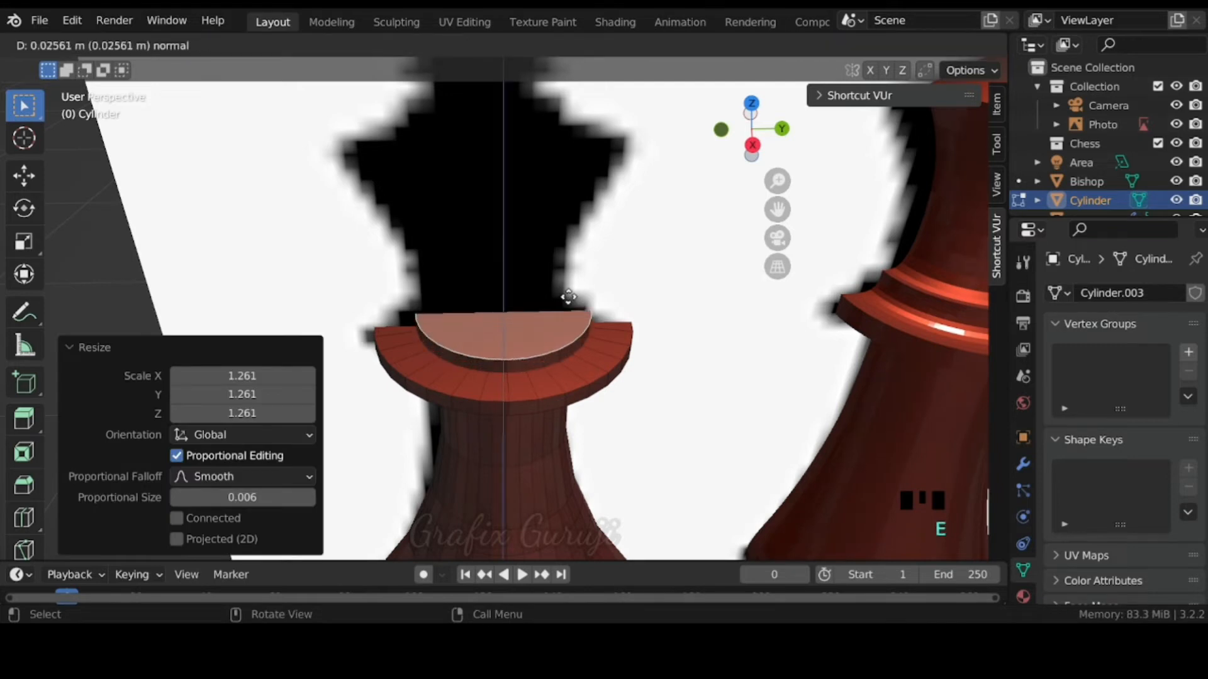
click(569, 294)
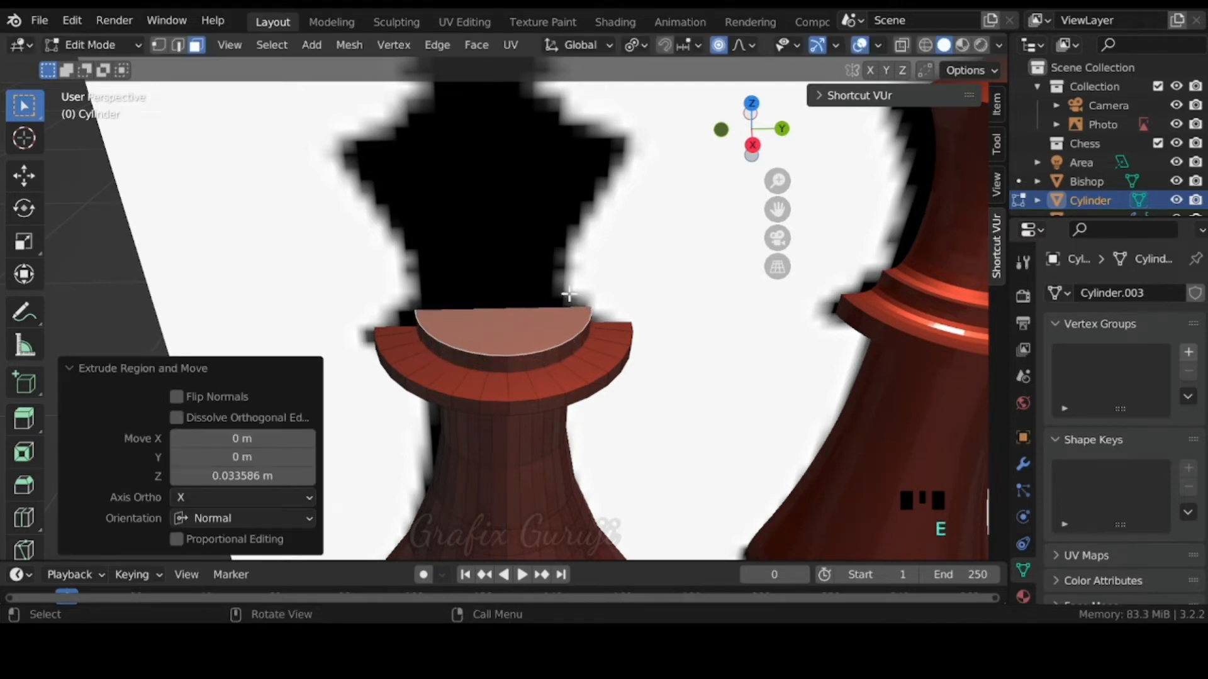
Step: Add a smaller tier about 0.024 m high from an inset of about 0.125 m, and inset its top face about 0.104 m
key(i)
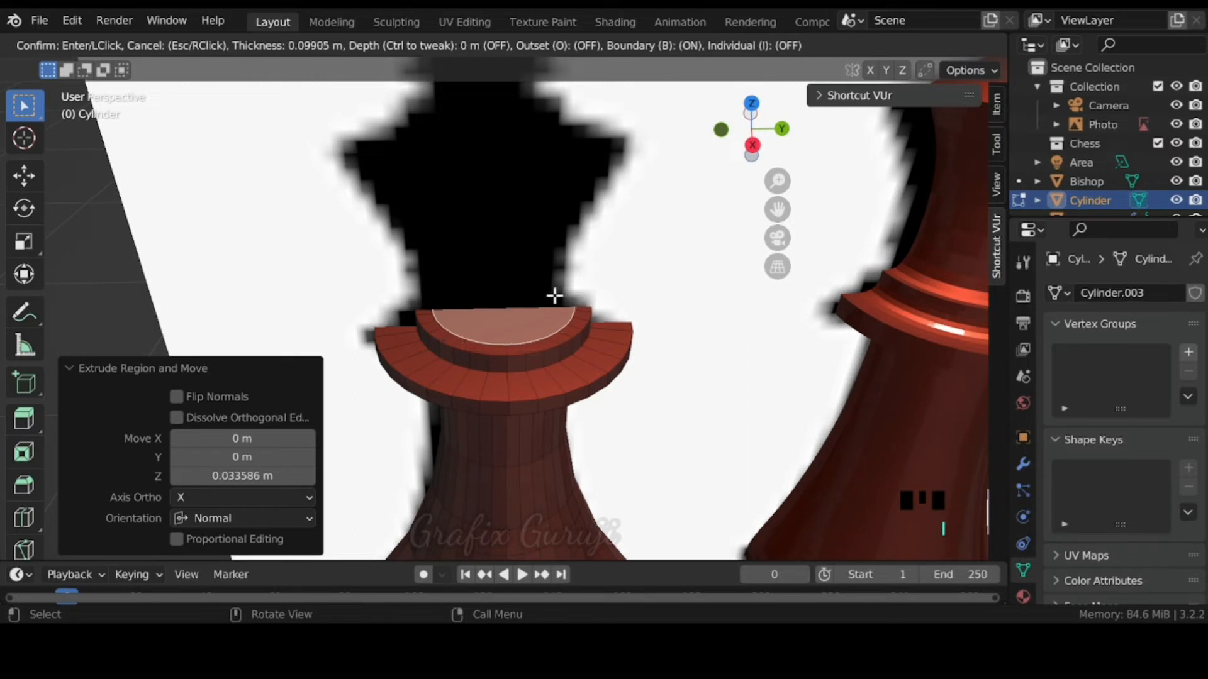
click(551, 295)
key(e)
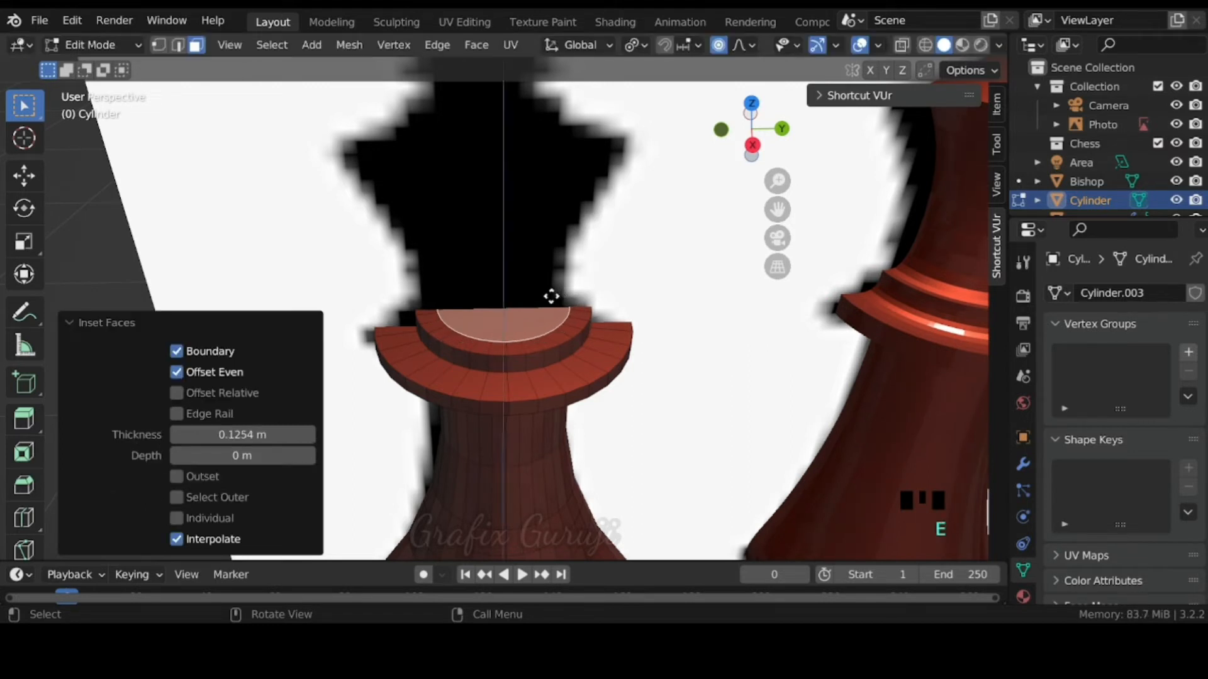
click(554, 285)
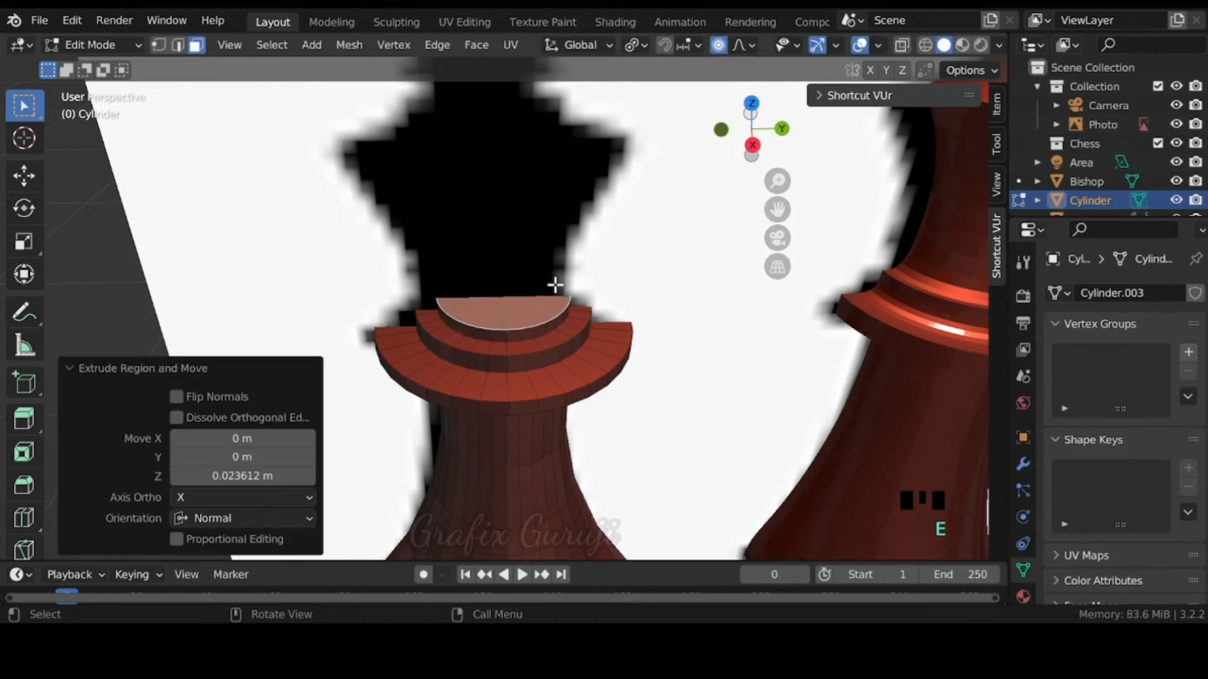
key(i)
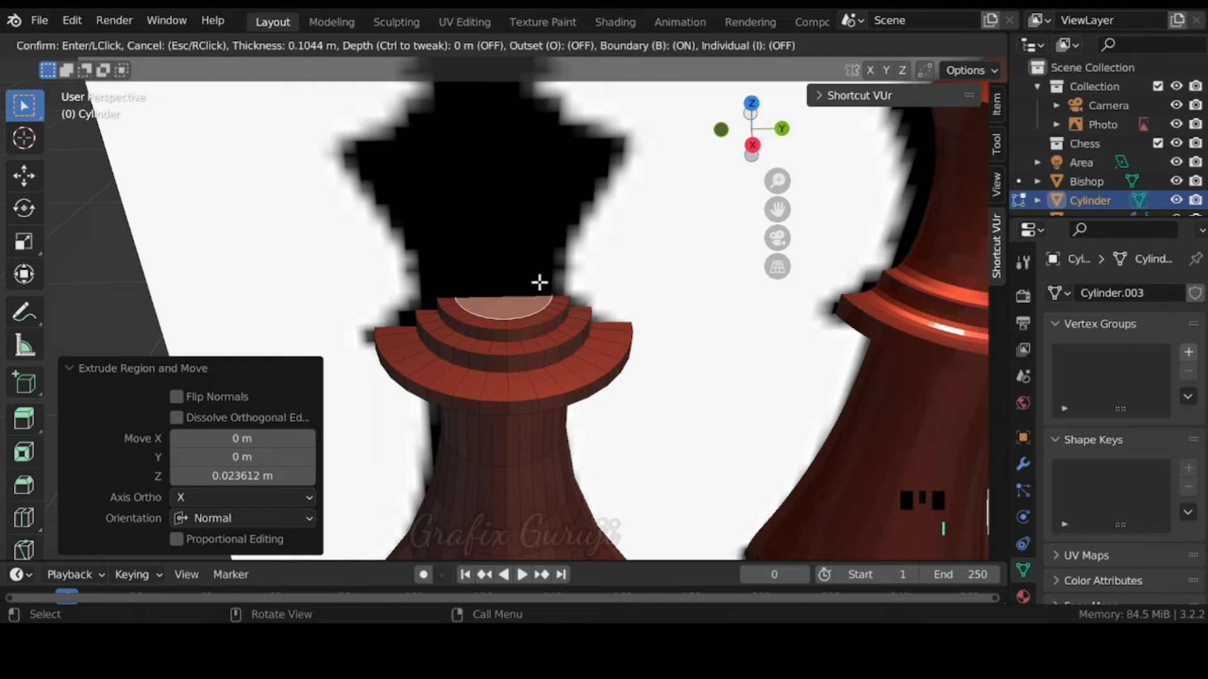
click(539, 282)
key(KP_3)
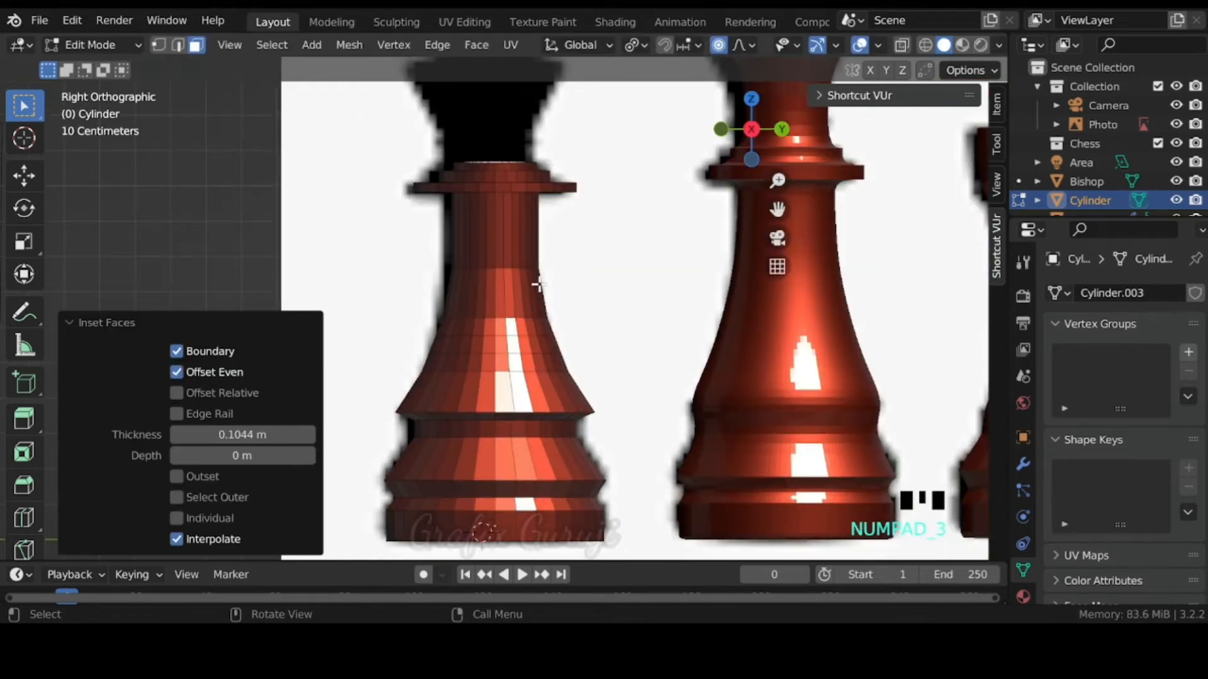
drag(778, 209, 796, 357)
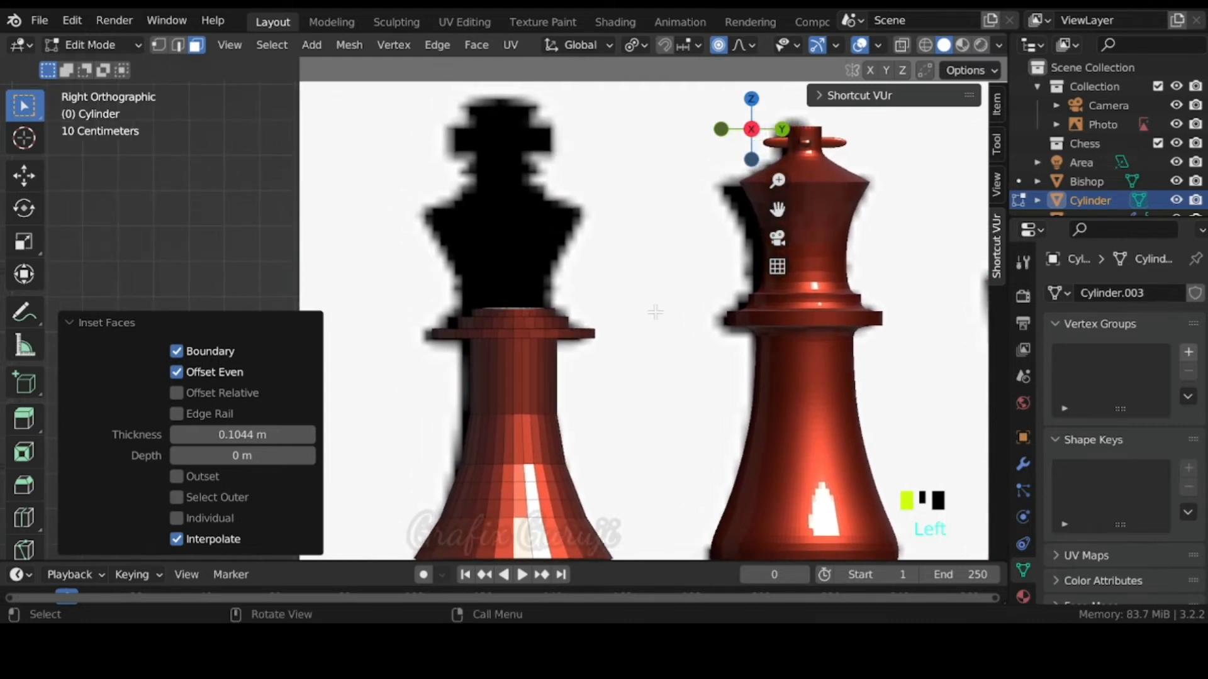
drag(380, 275, 618, 429)
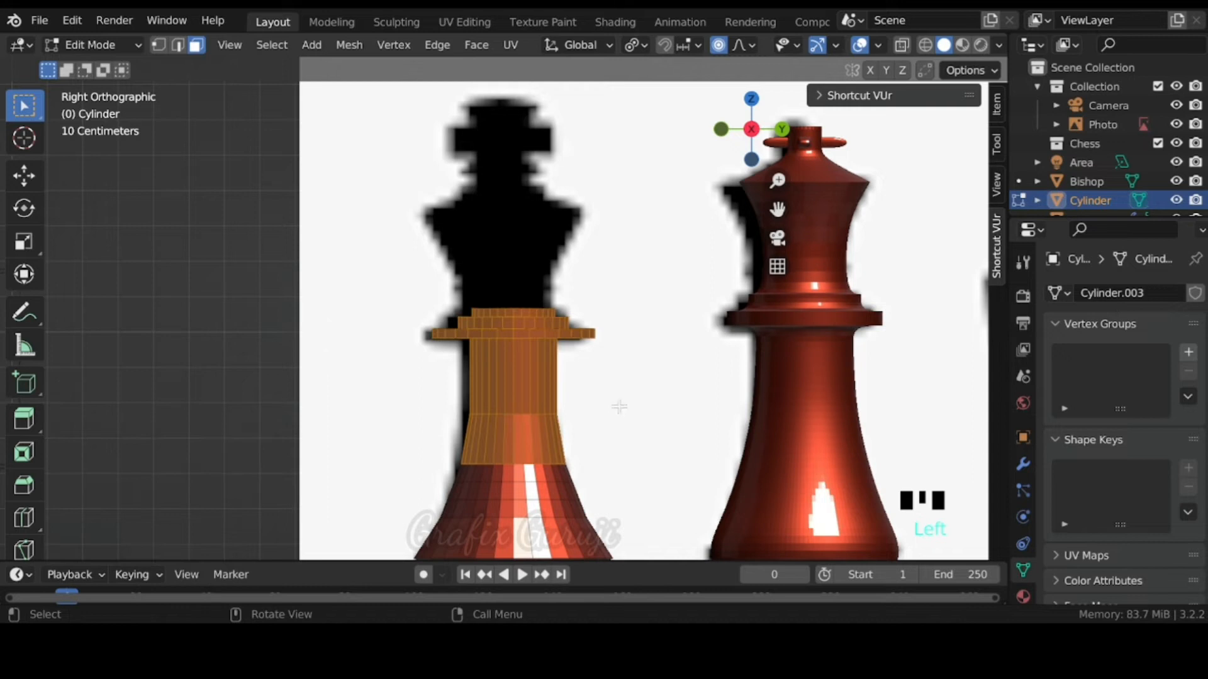
key(g)
right_click(697, 139)
drag(365, 261, 601, 368)
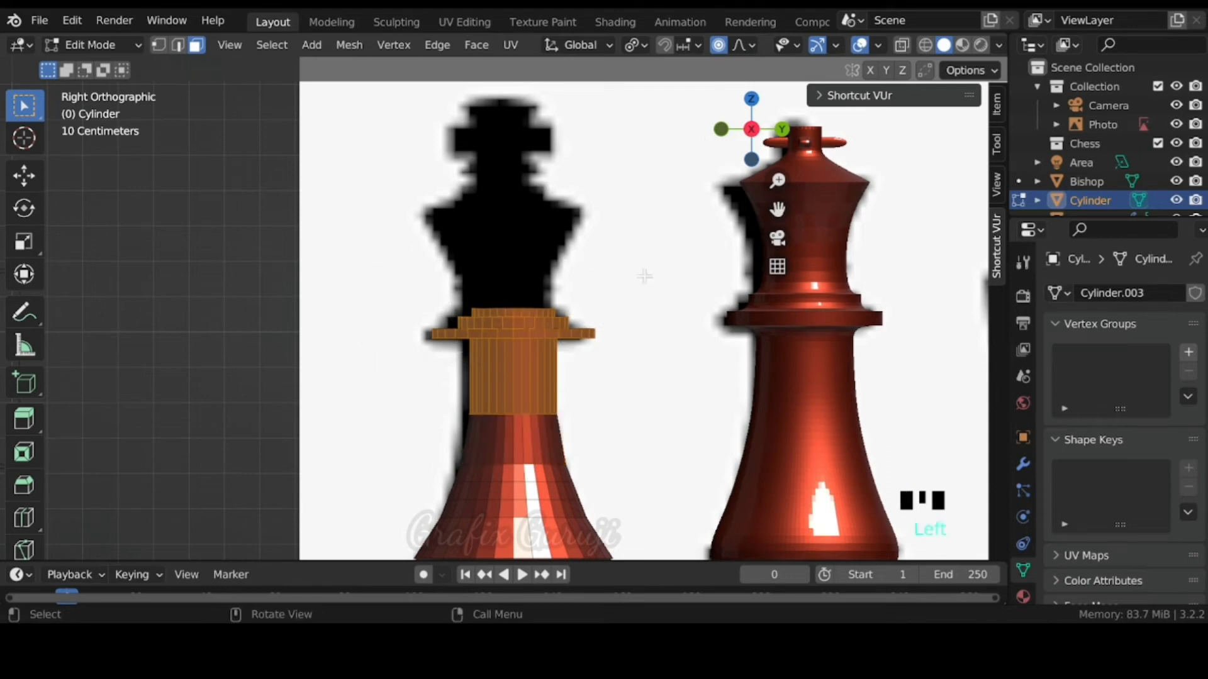
right_click(685, 179)
click(647, 230)
Step: Select the innermost top face of the stepped collar and extrude it up about 0.104 m in right view
middle_drag(613, 261, 556, 449)
click(550, 471)
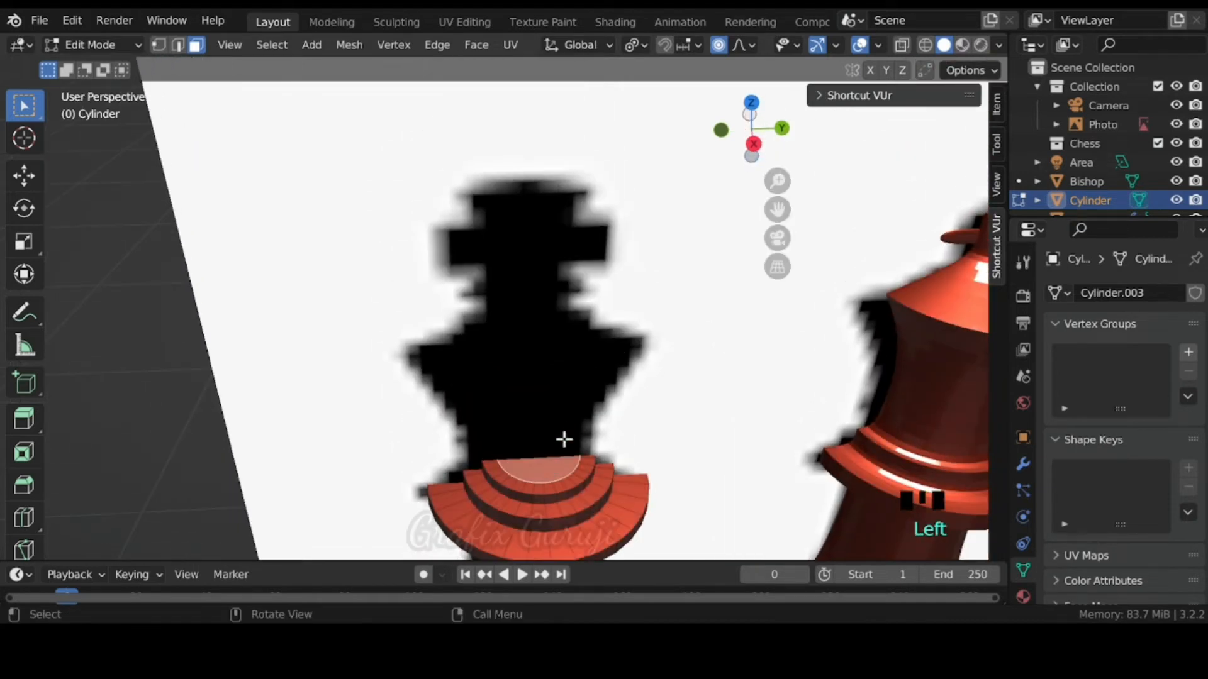
key(KP_3)
key(e)
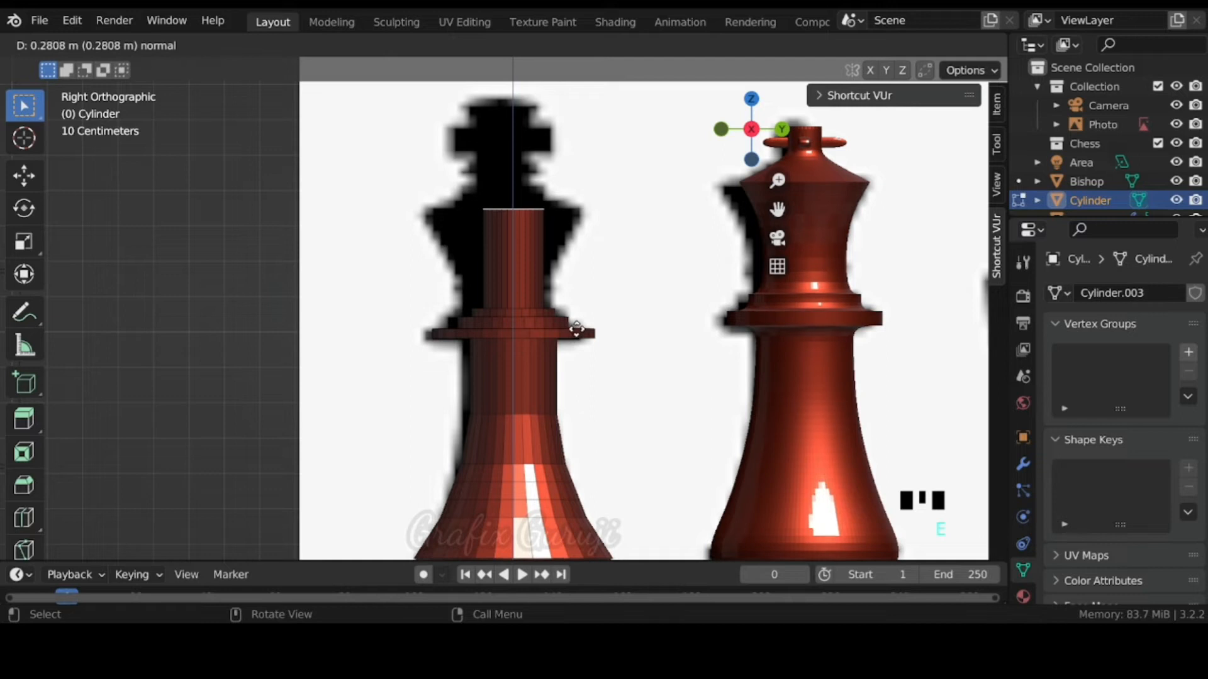
click(585, 391)
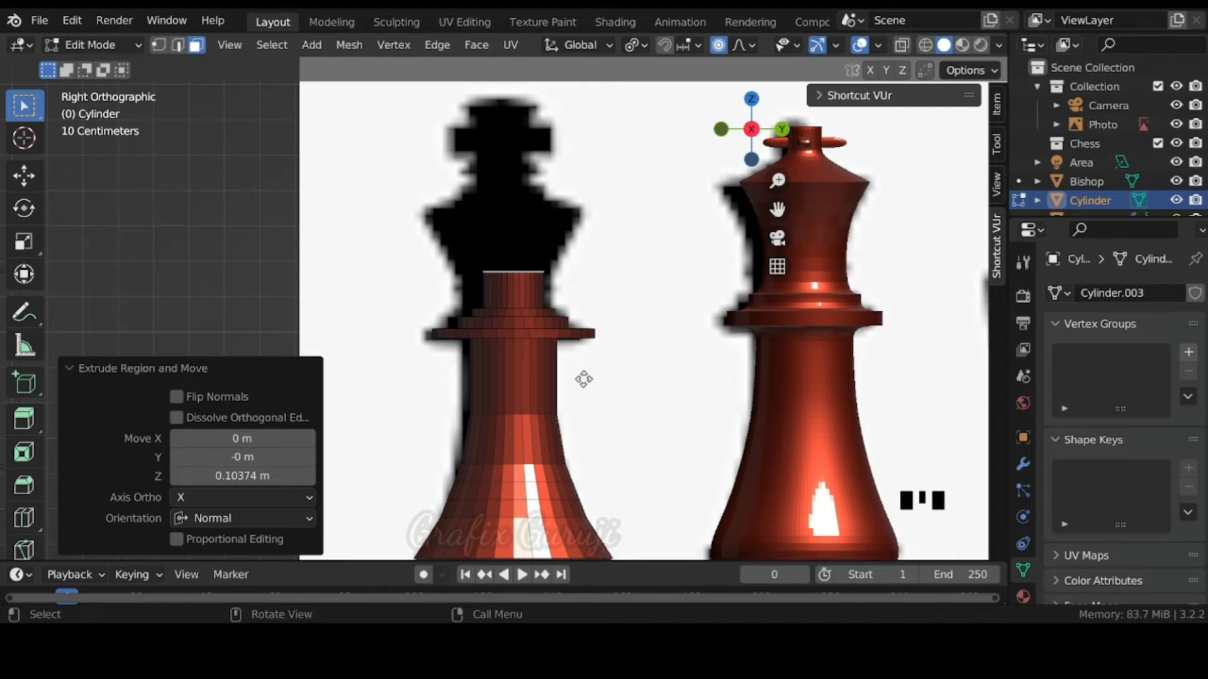
Step: Extrude the neck's top face up about 0.177 m and scale it to about 2.254 to flare the head
key(e)
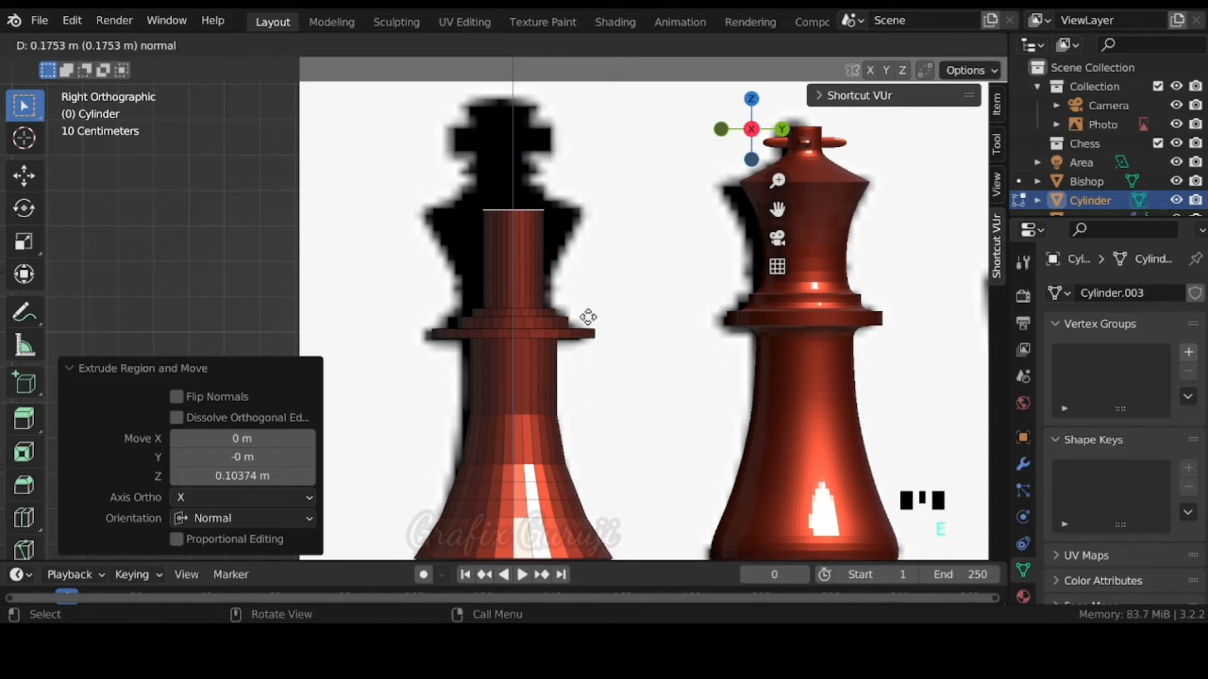
click(588, 317)
key(s)
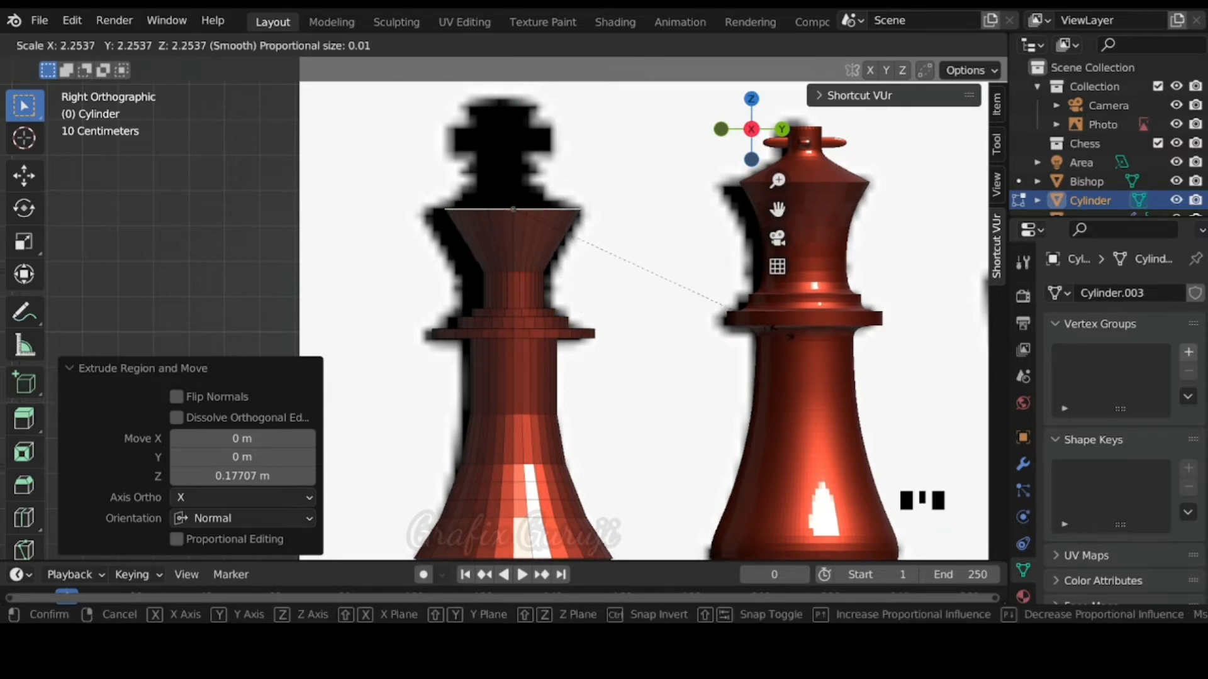
click(729, 308)
Step: Extrude the flared head's top face up about 0.077 m and scale it to about 0.433 to form the sloped crown
key(e)
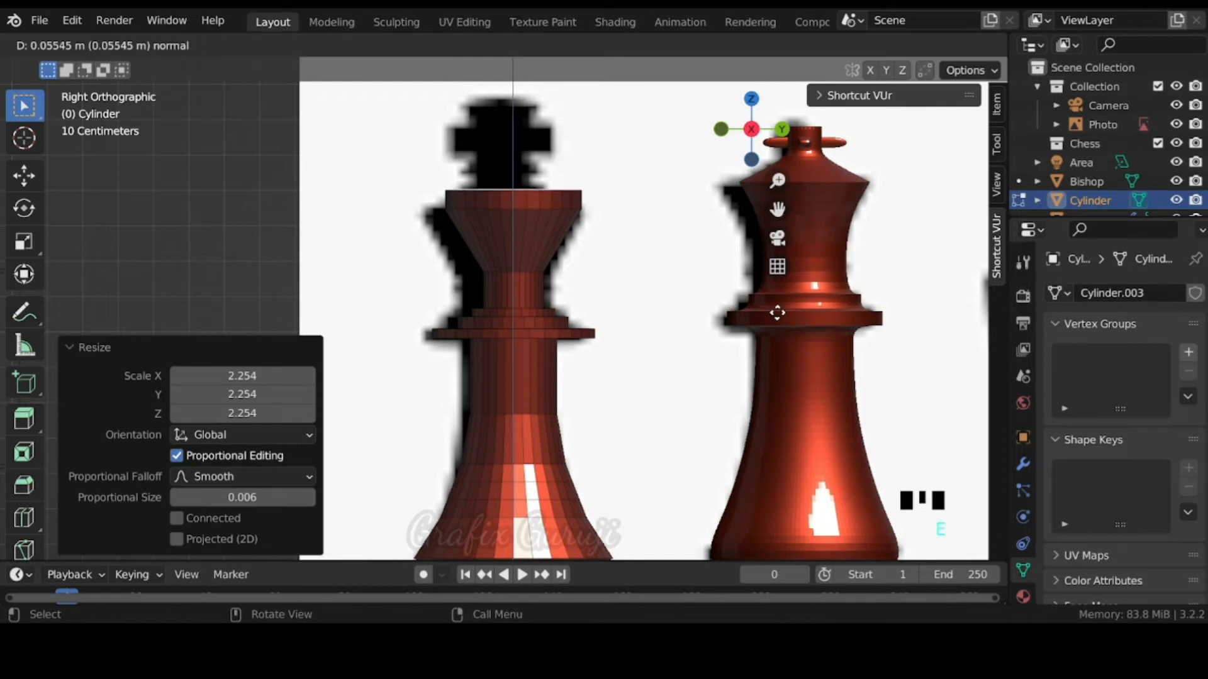
click(777, 305)
key(s)
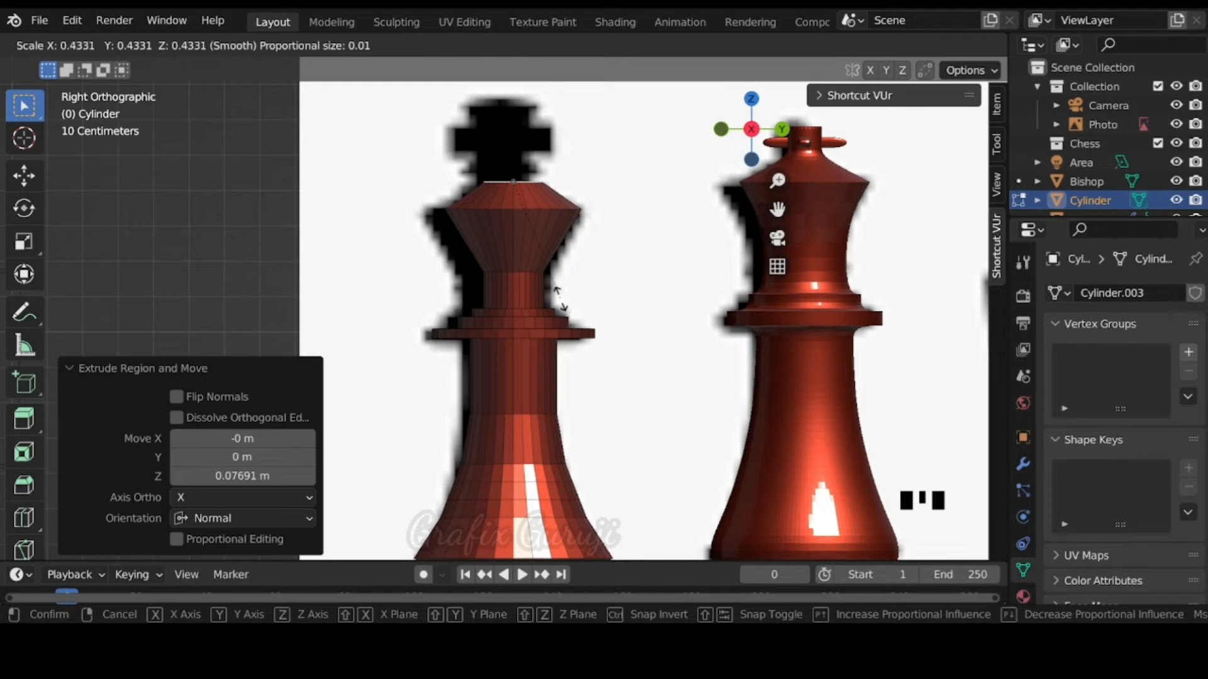
click(559, 299)
Step: Extrude the crown's top face up about 0.222 m to the silhouette's tip and inset it about 0.158 m
key(e)
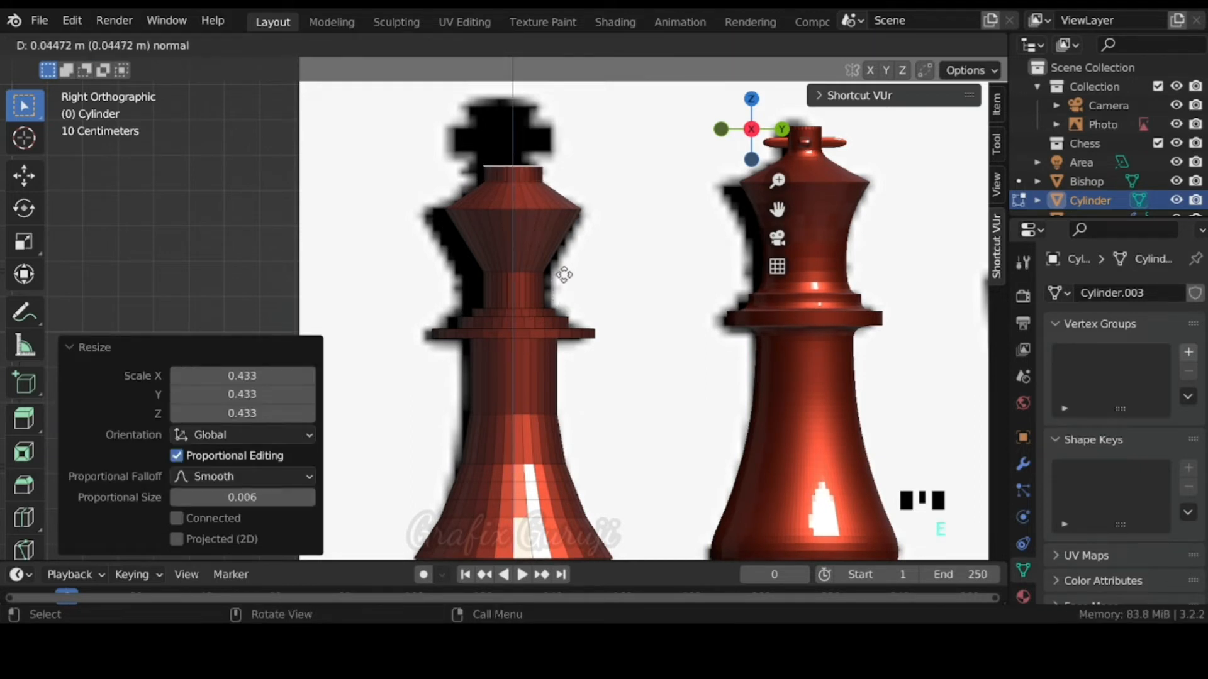
click(573, 213)
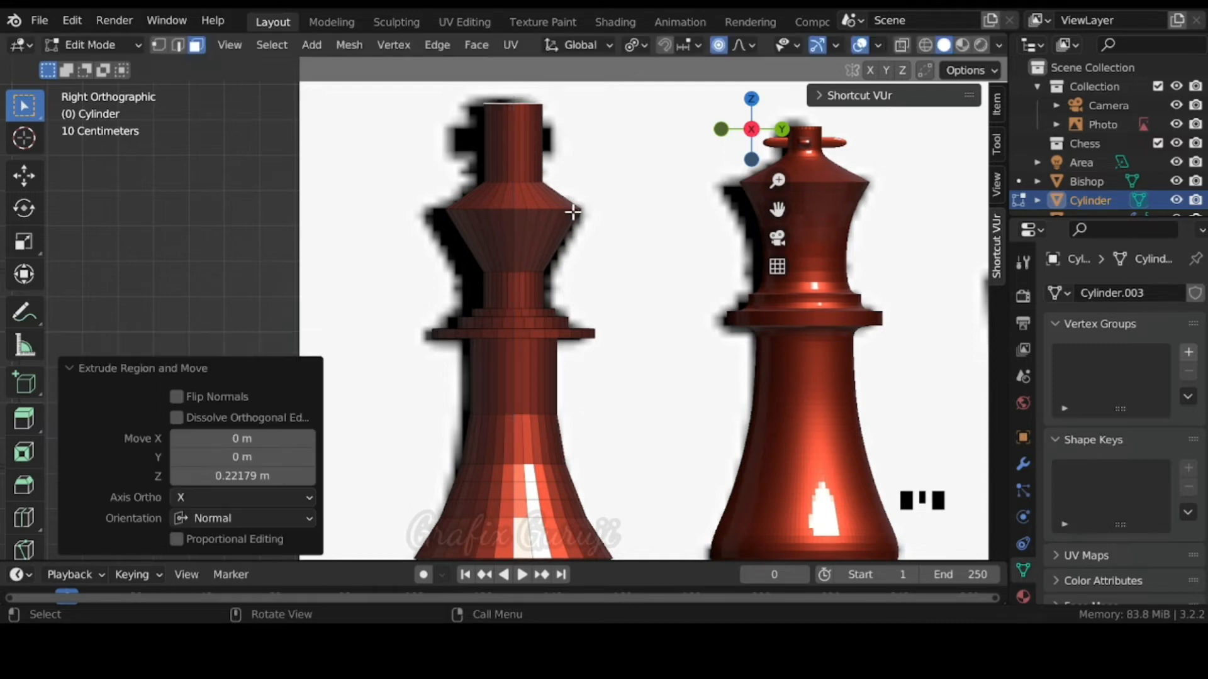
middle_drag(575, 210, 580, 291)
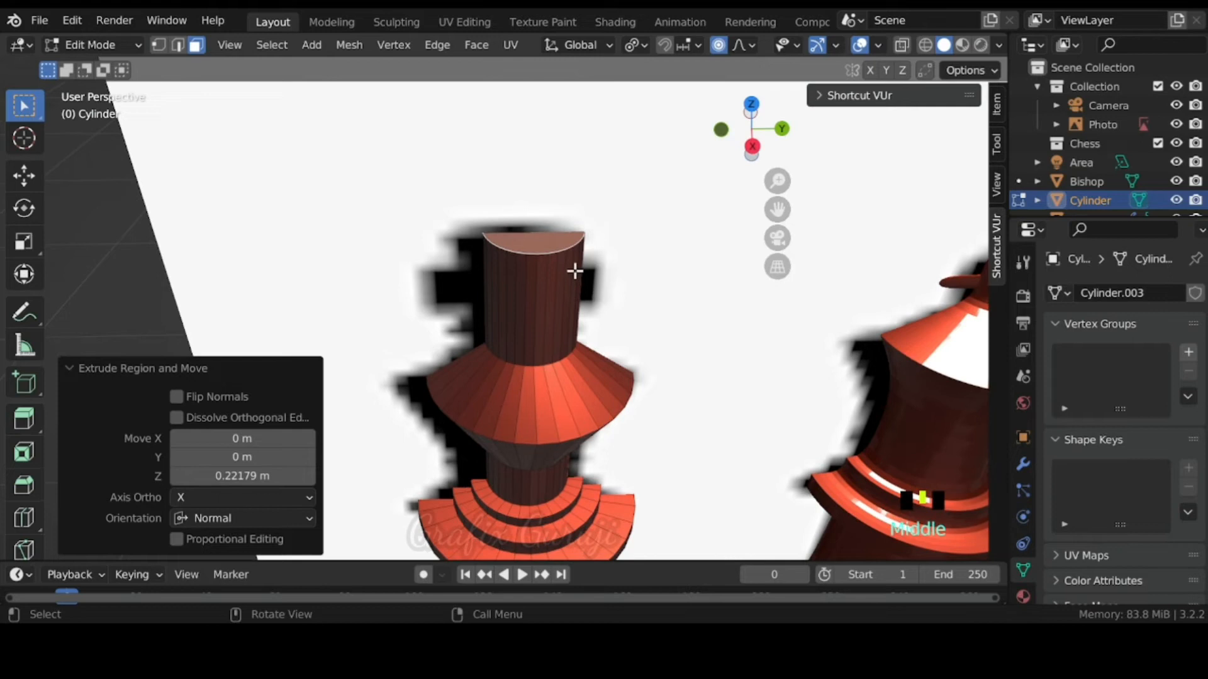
key(i)
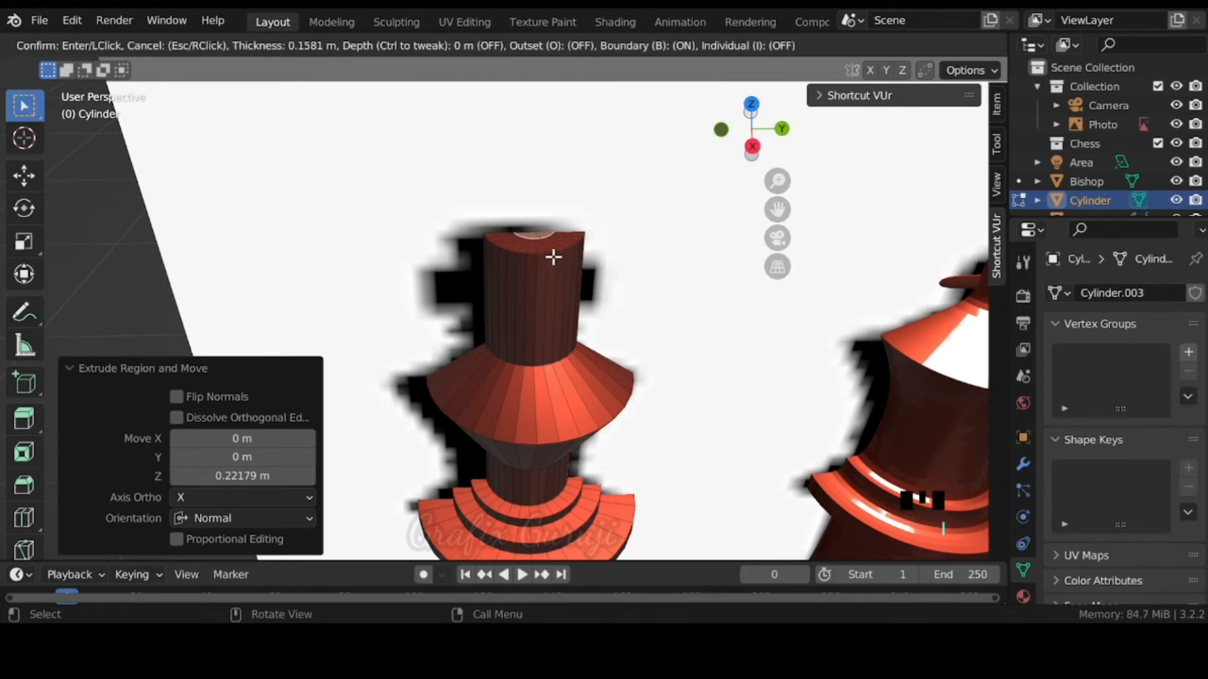
click(553, 256)
Step: Extrude the inset tip face up about 0.015 m and scale it to about 0.651
key(e)
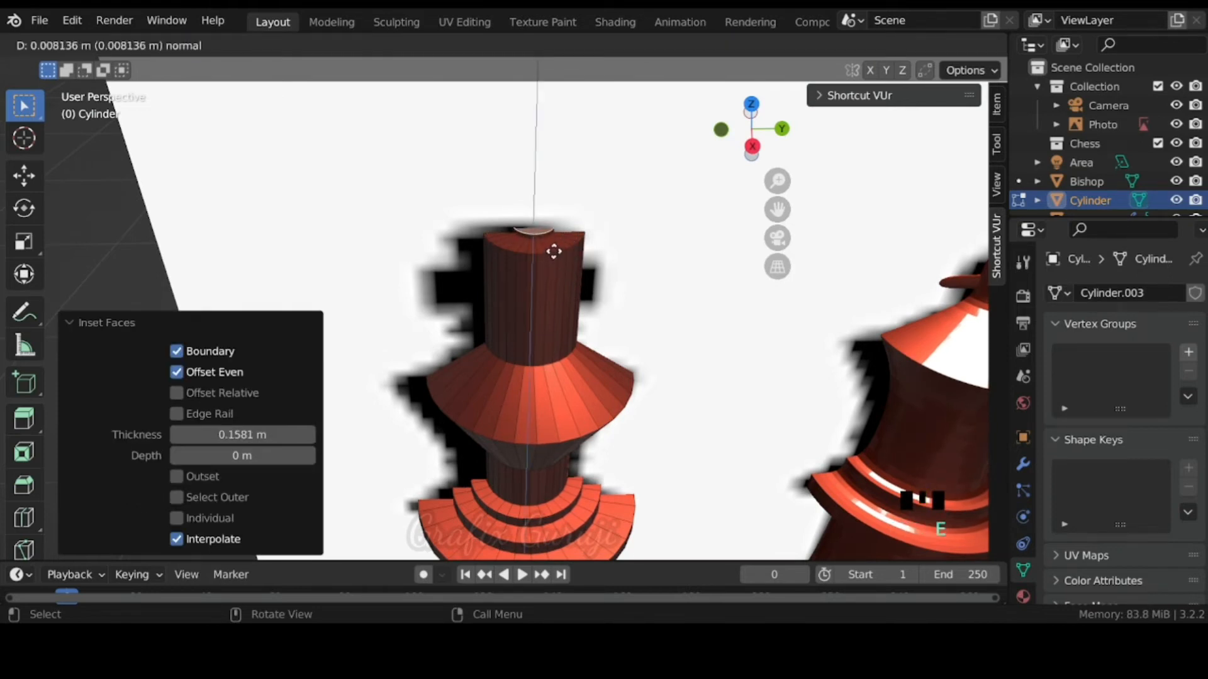
click(554, 248)
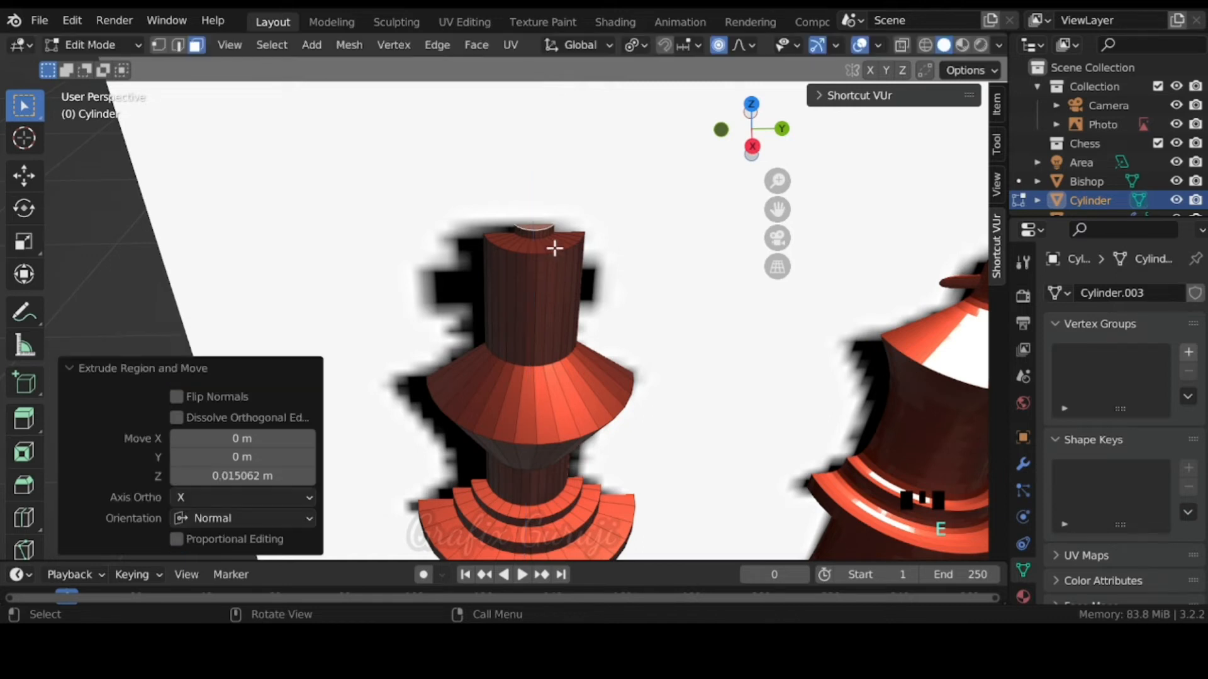
key(s)
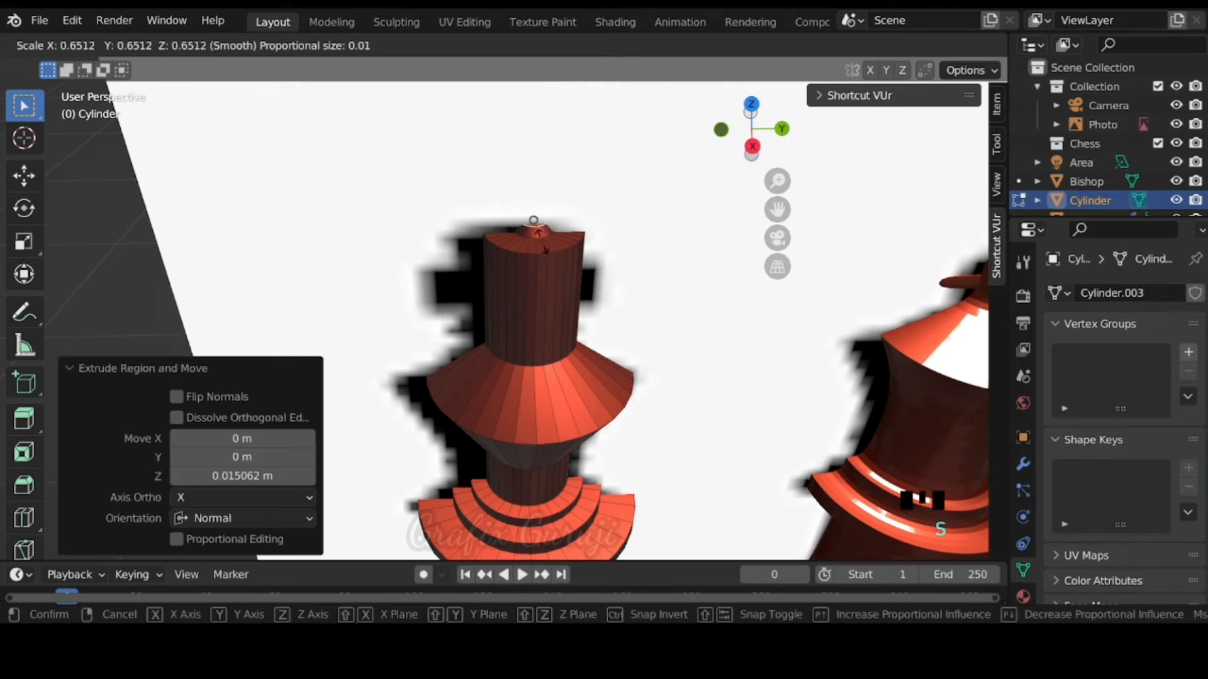
click(534, 220)
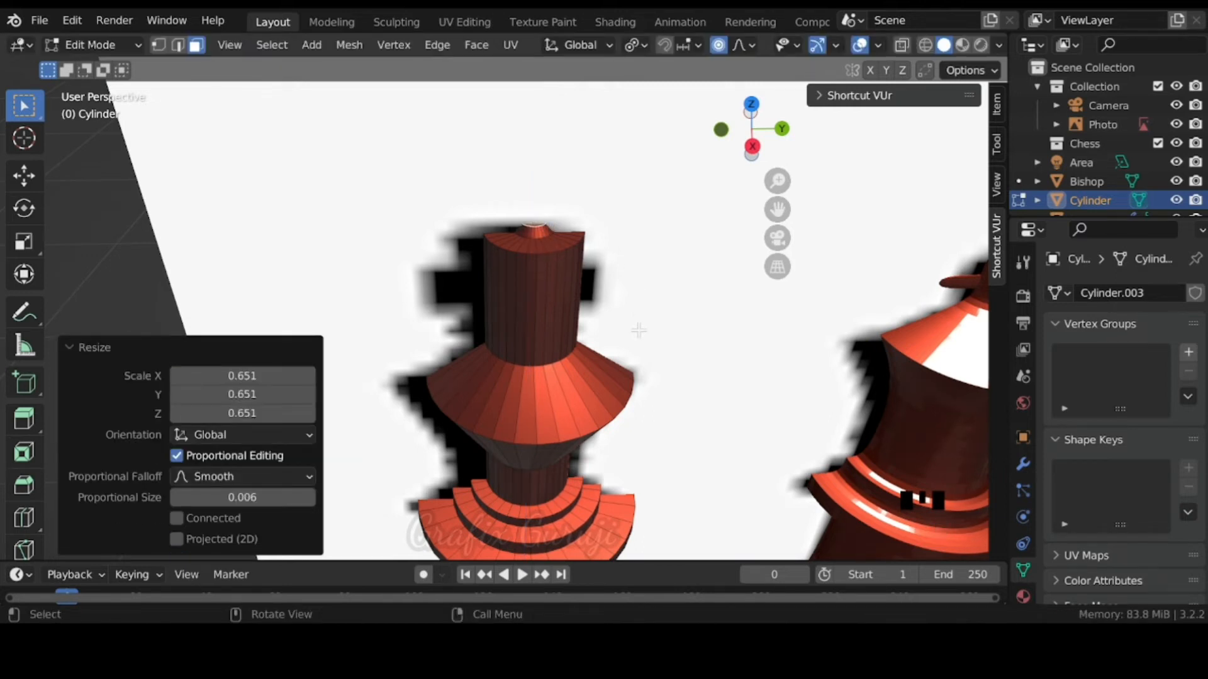
Step: Add a single loop cut around the upper part of the top column, slid to a factor of about -0.403, in right view
key(KP_3)
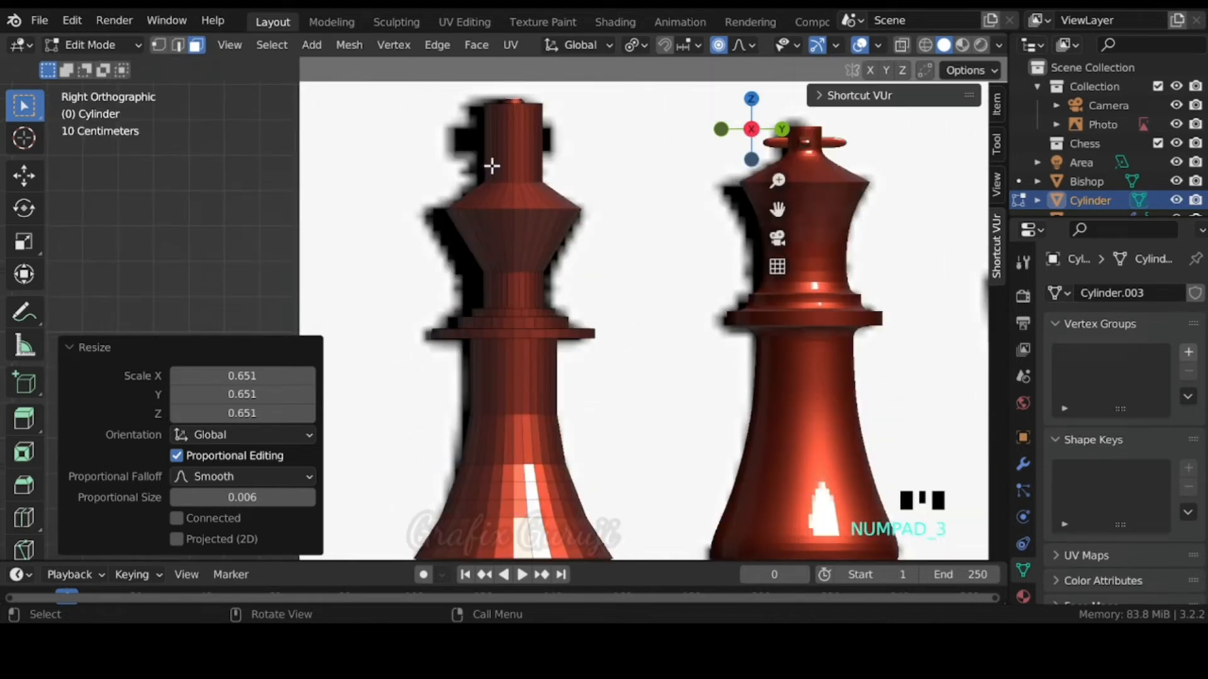
key(ctrl+r)
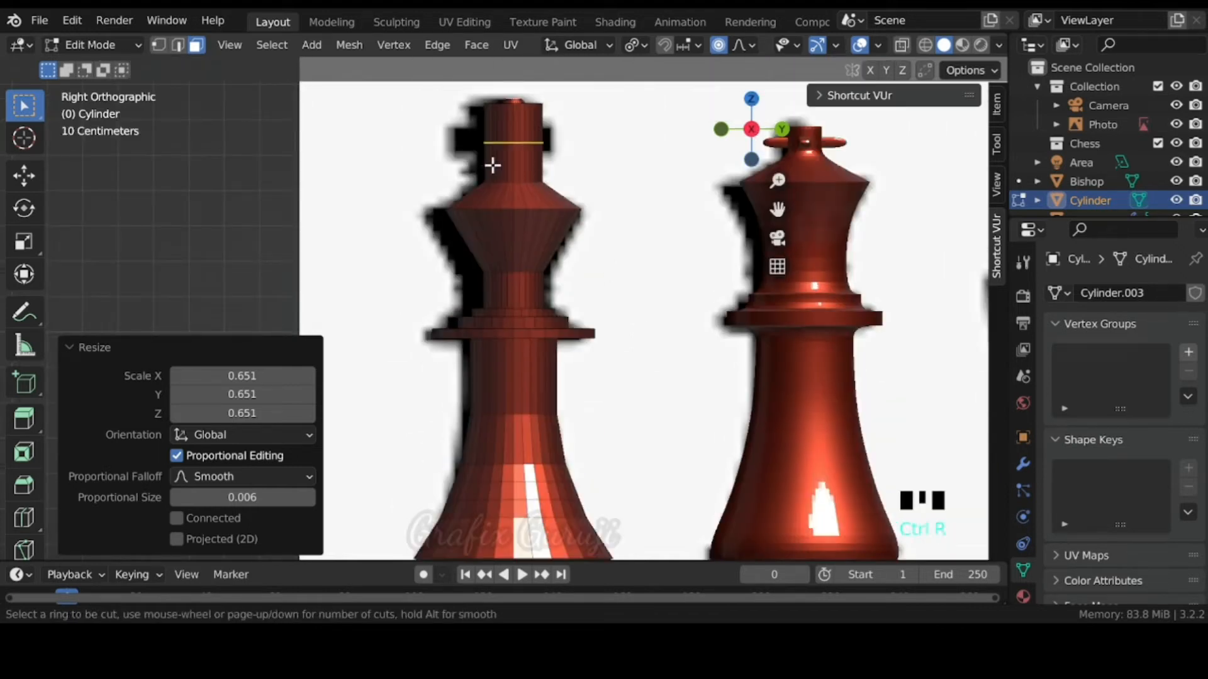
click(518, 143)
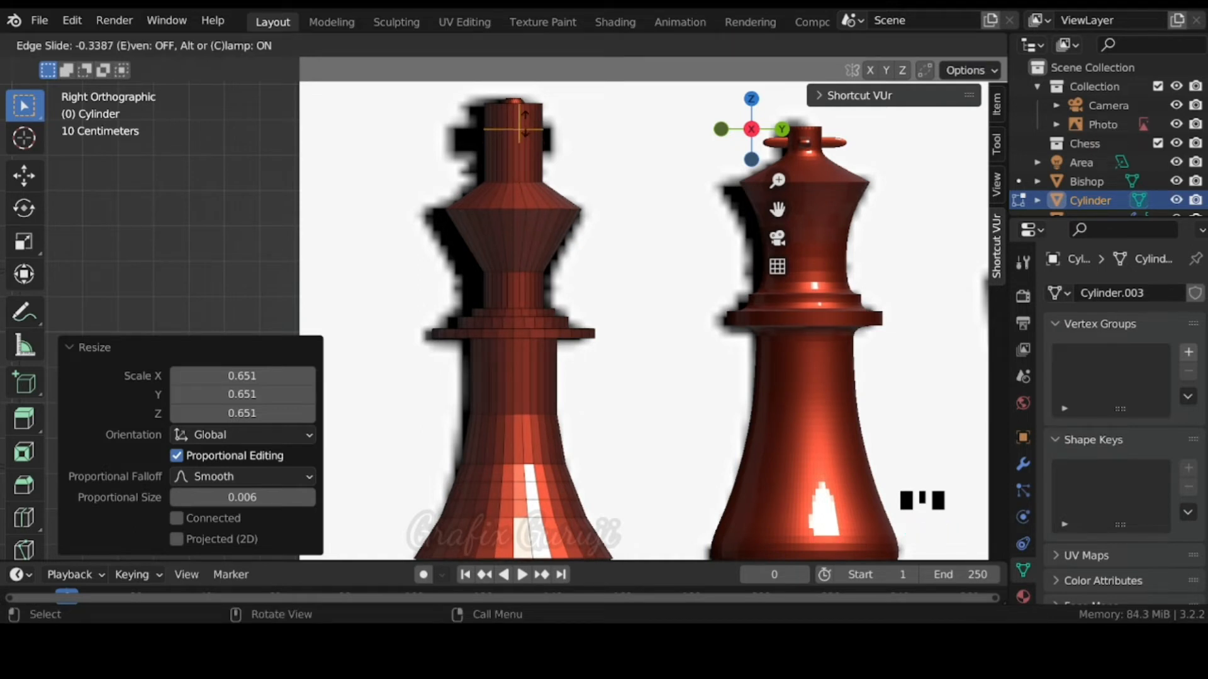
click(526, 125)
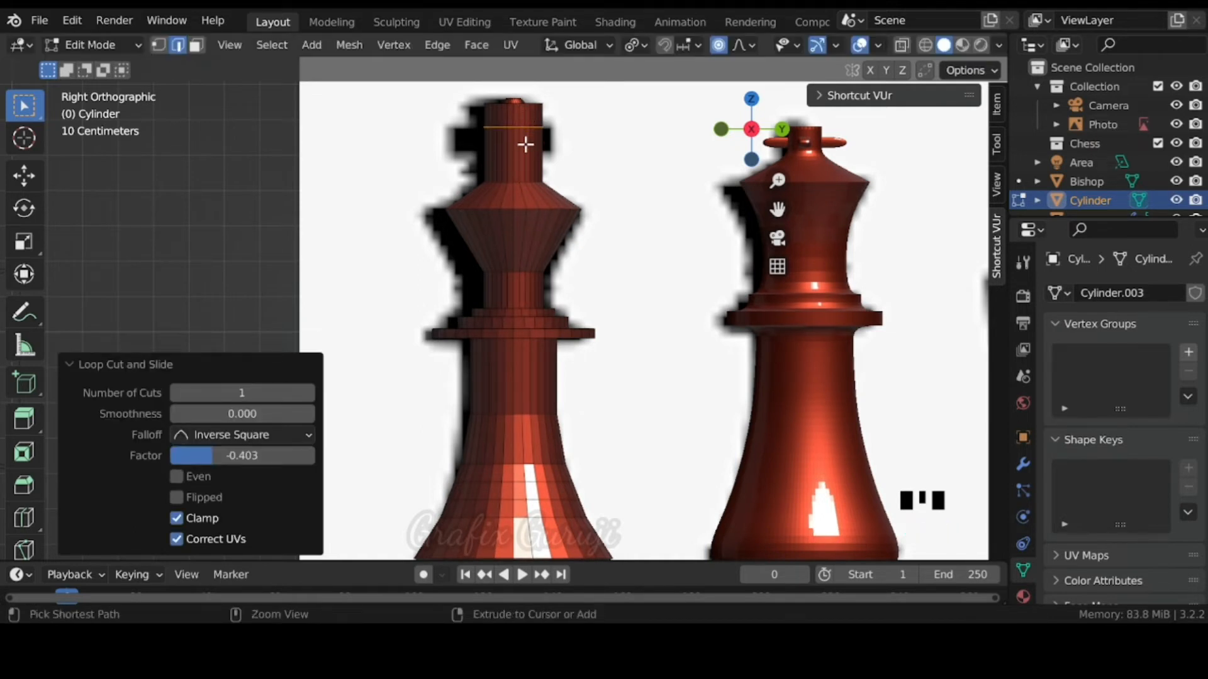
Step: Add a second single loop cut below the first on the top column, slid to a factor of about -0.233
key(ctrl+r)
scroll(525, 145, up, 1)
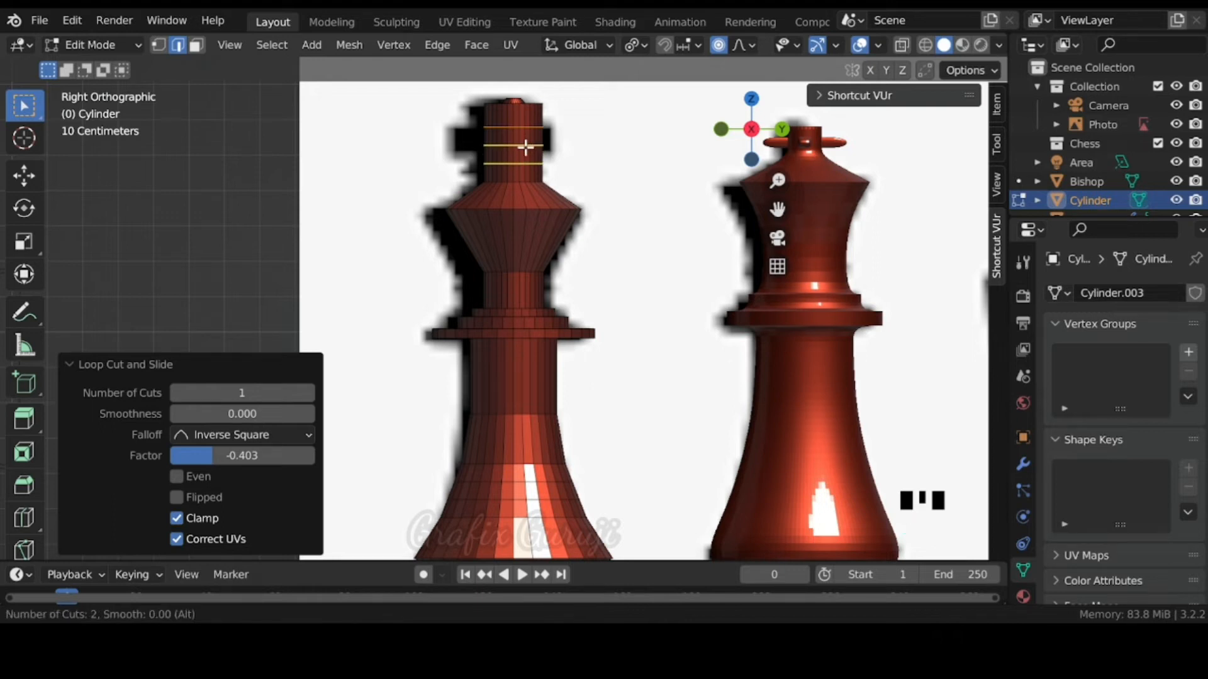
scroll(526, 145, down, 2)
click(525, 145)
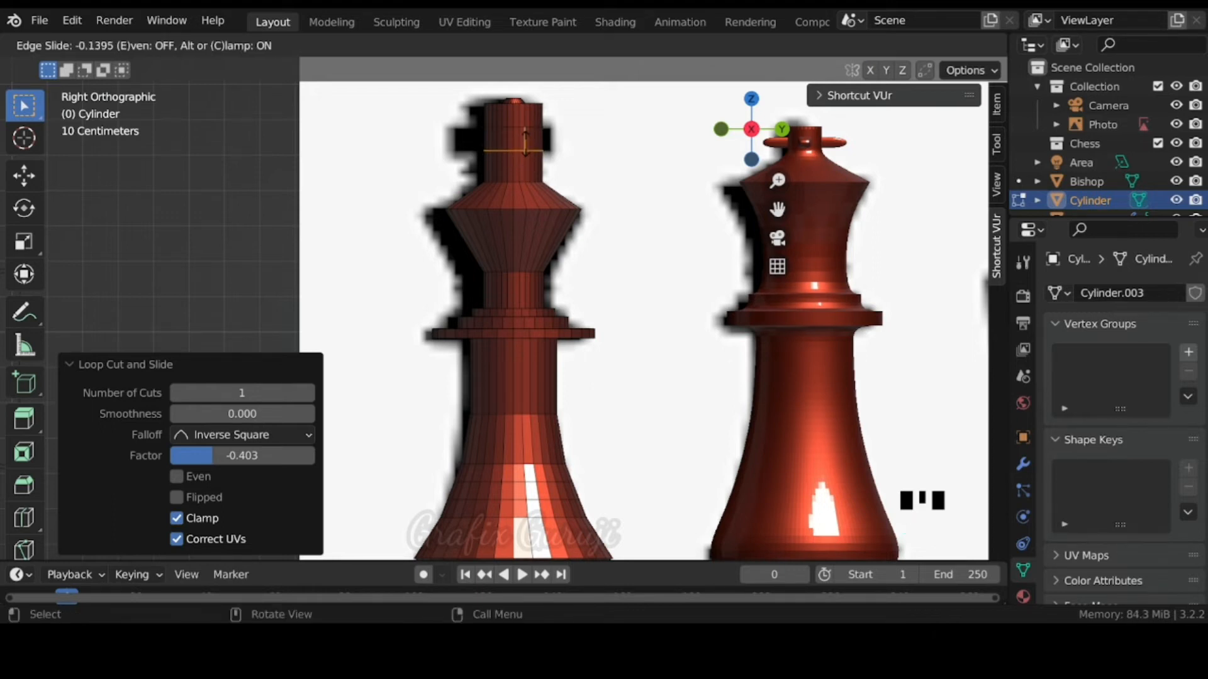
click(526, 141)
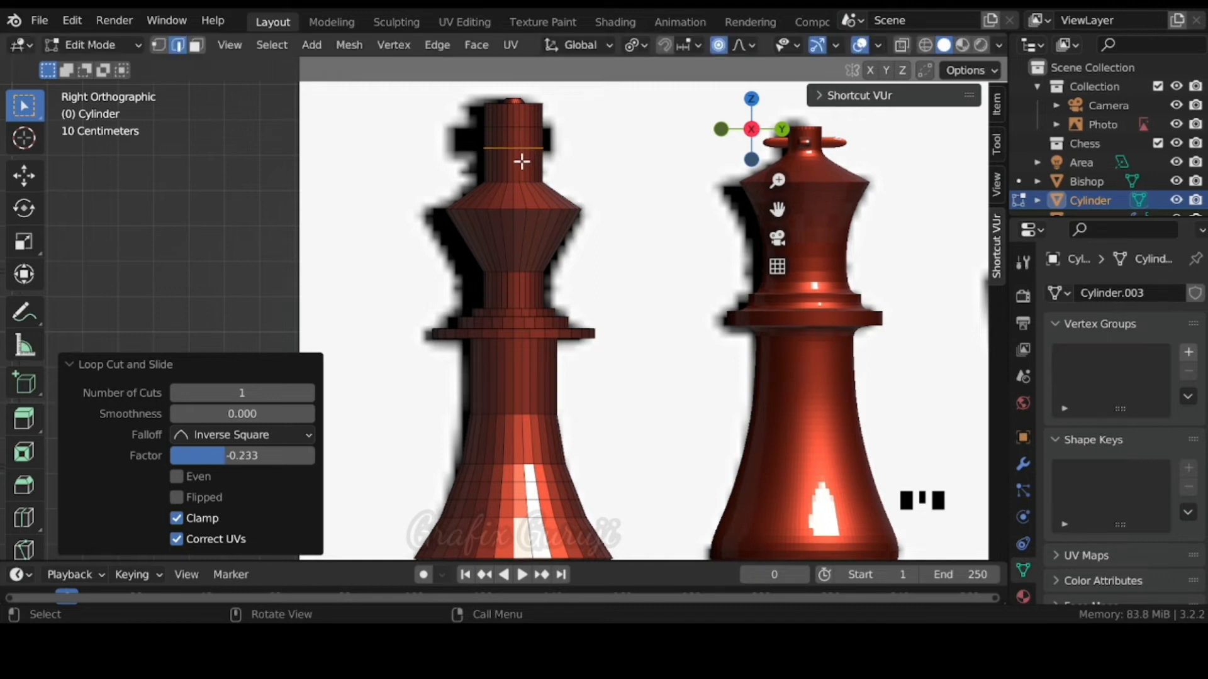
Step: Add two more single loop cuts around the lower part of the top column, slid to factors of about 0.346 and 0.278
key(ctrl+r)
click(522, 161)
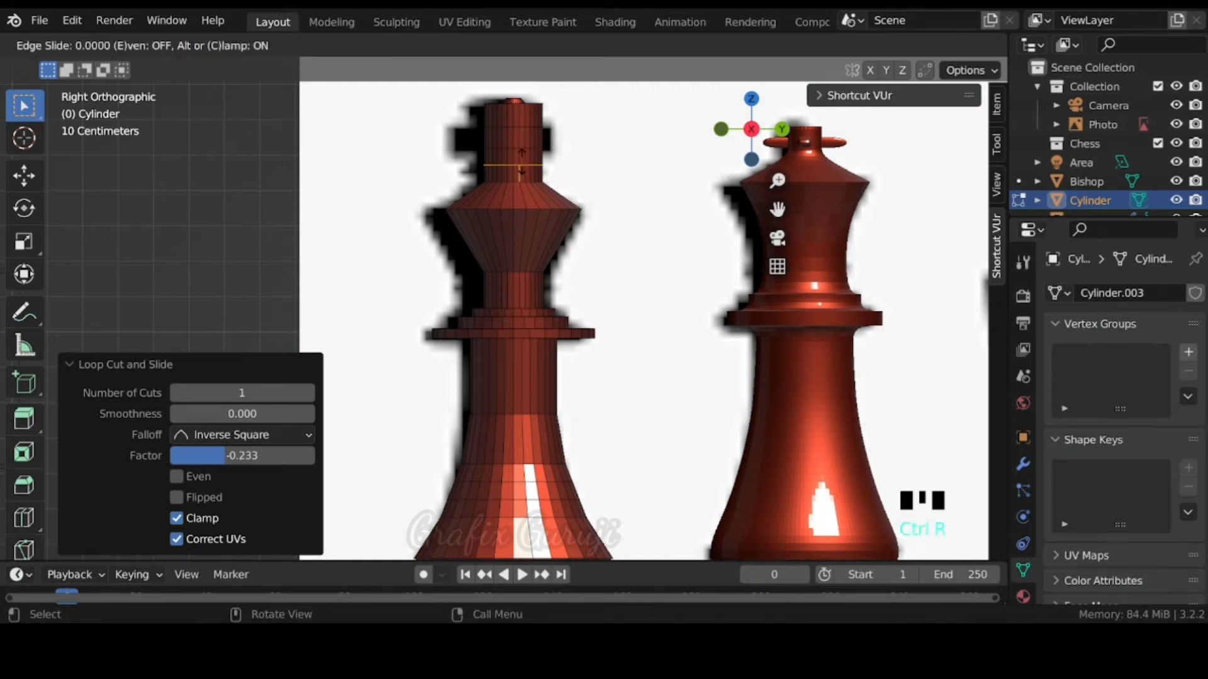
click(524, 166)
key(ctrl+r)
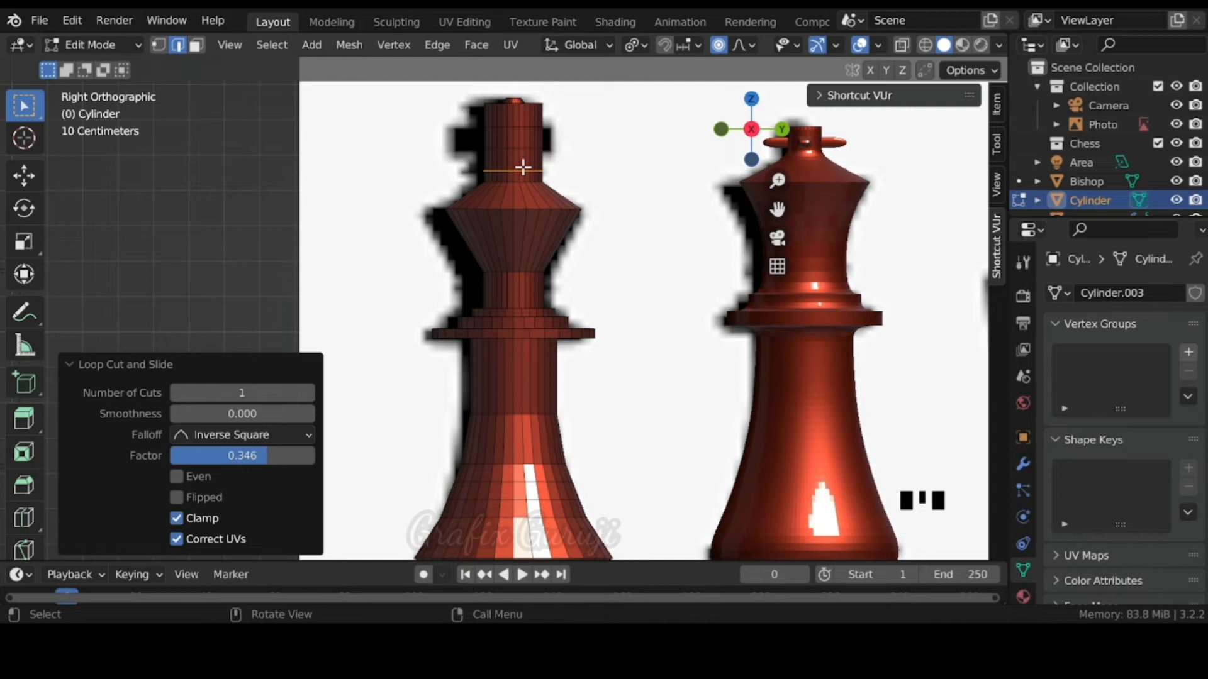
click(524, 166)
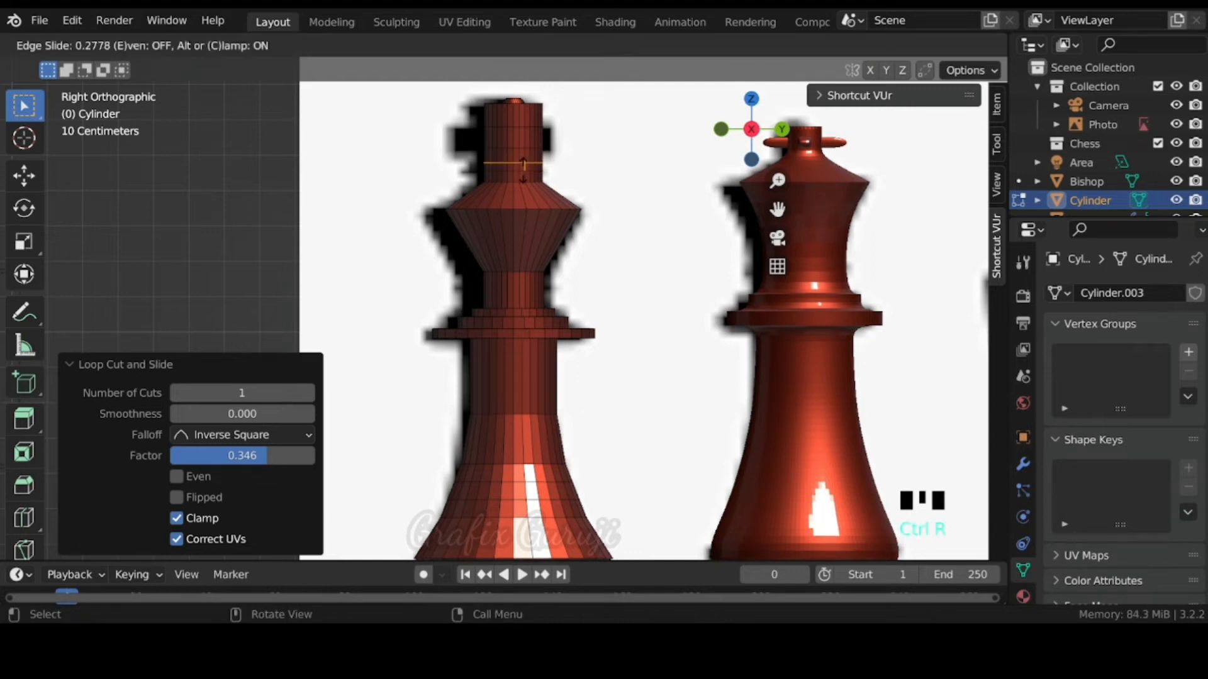
click(523, 165)
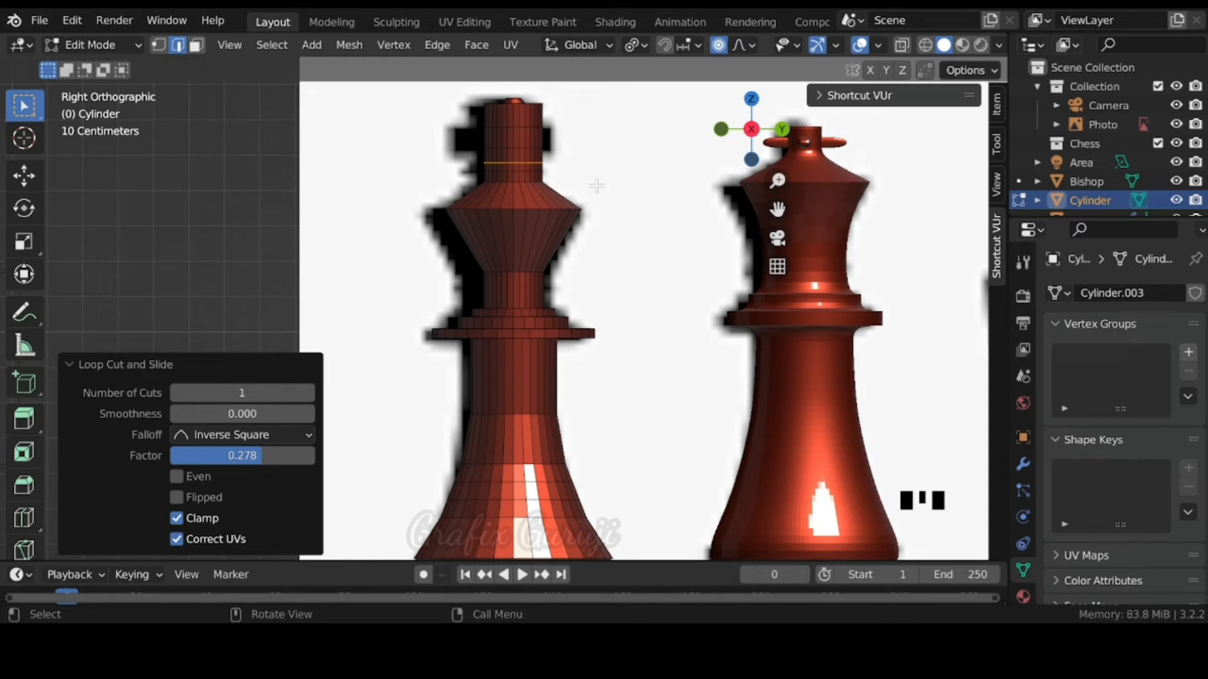
Step: Hide the Photo reference image and switch the viewport to wireframe display
click(1175, 125)
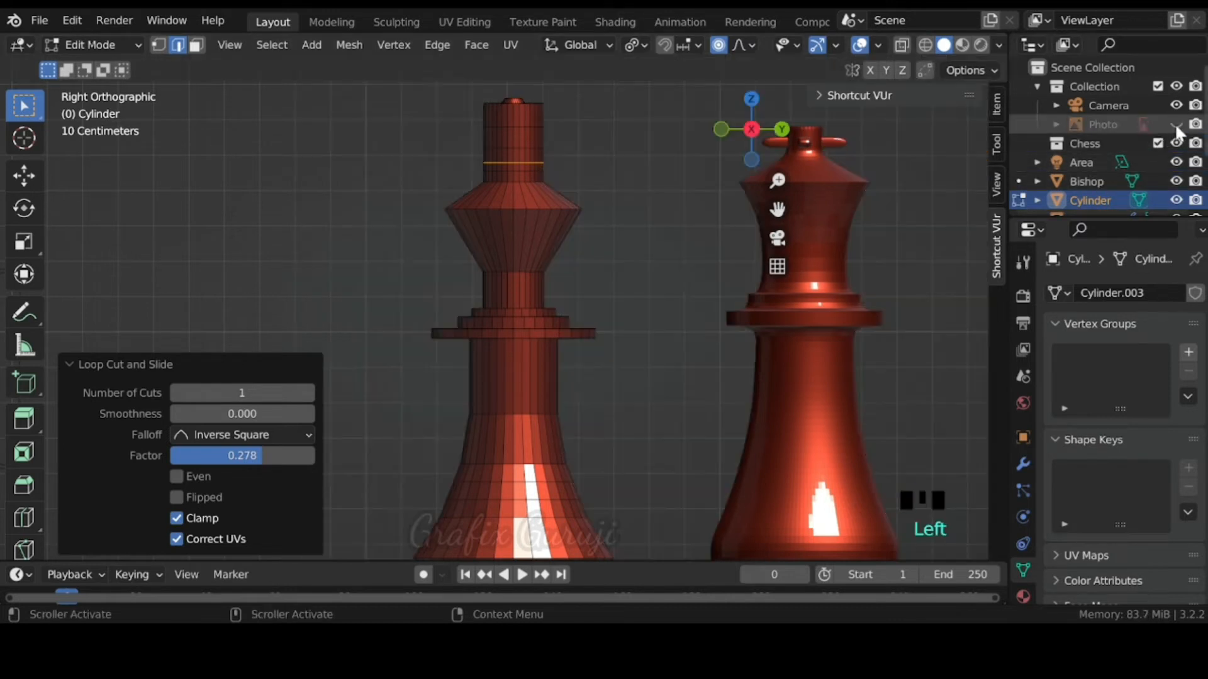
middle_drag(548, 251, 628, 294)
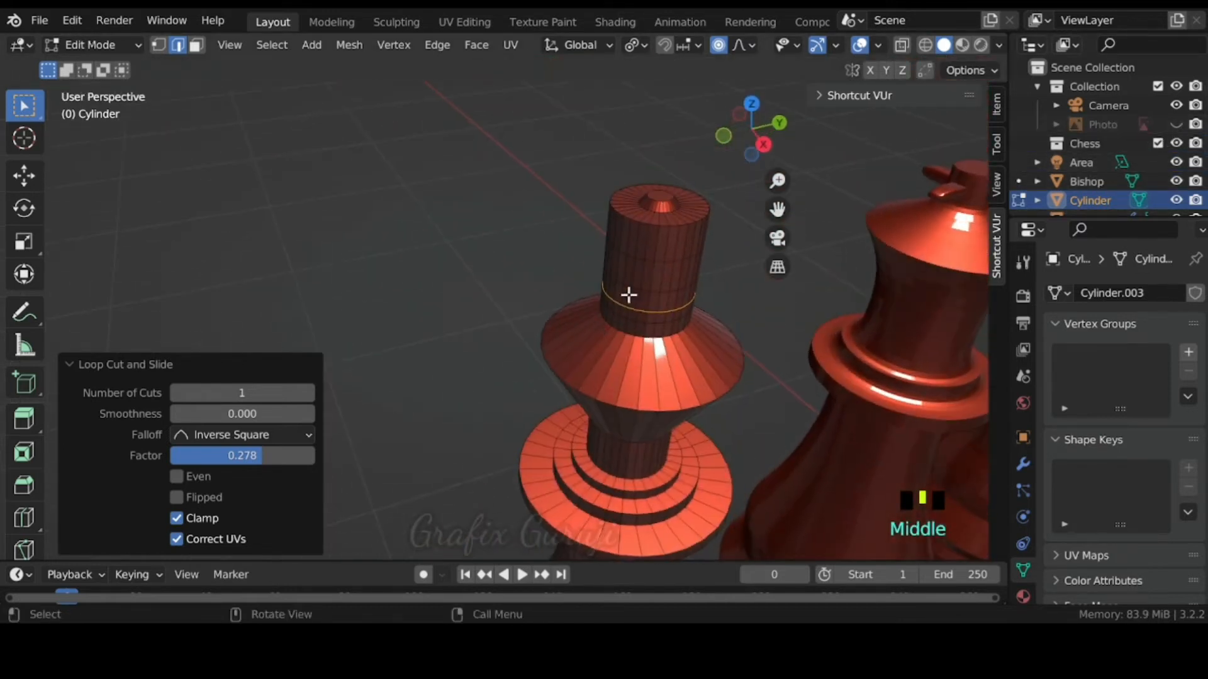
scroll(668, 270, down, 1)
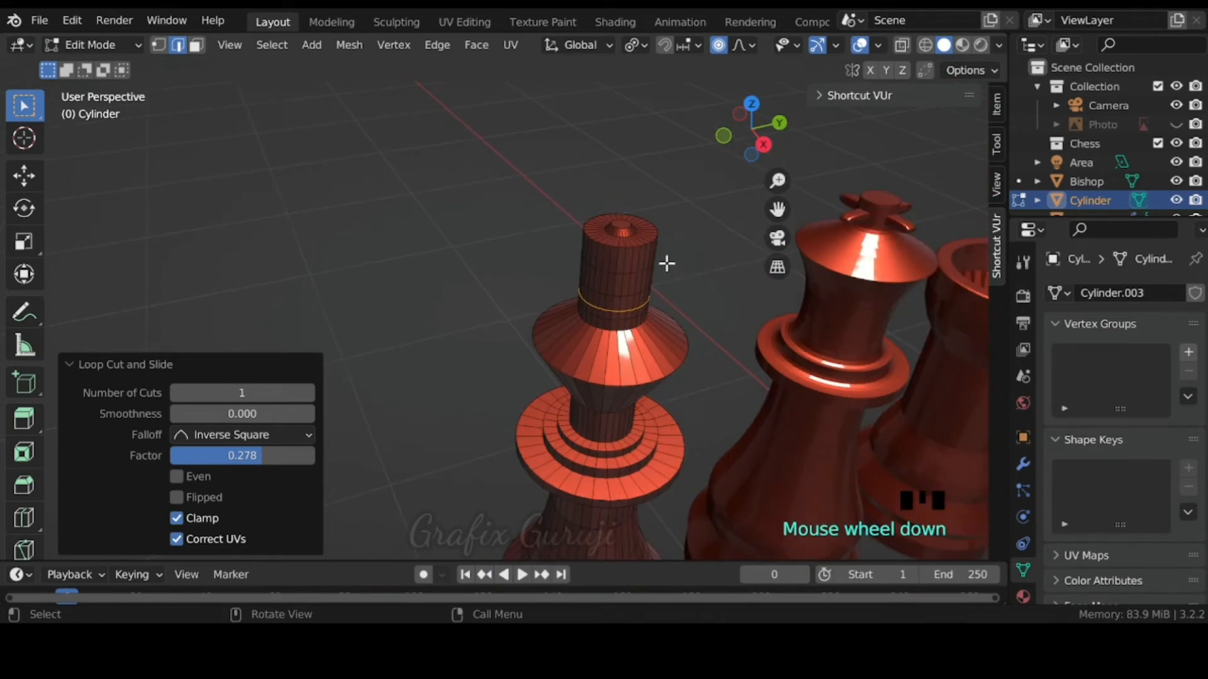
key(shift+z)
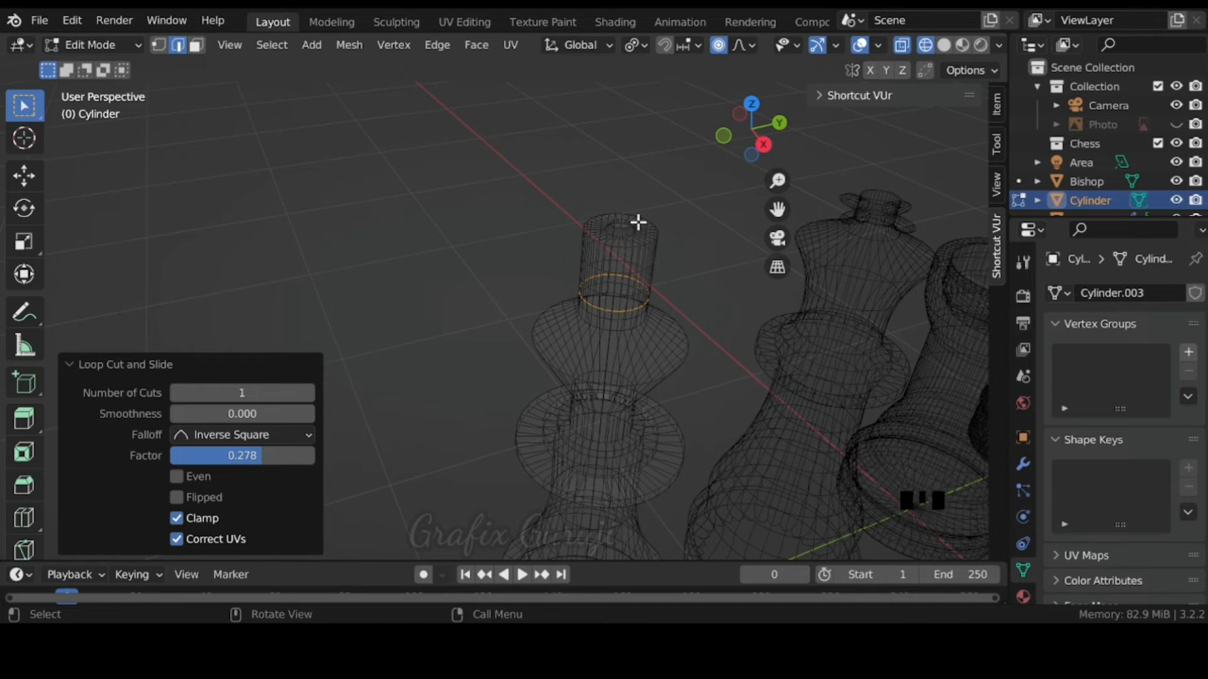
Step: Show the top column in right view and set the mesh selection mode to faces
key(KP_3)
scroll(570, 202, up, 2)
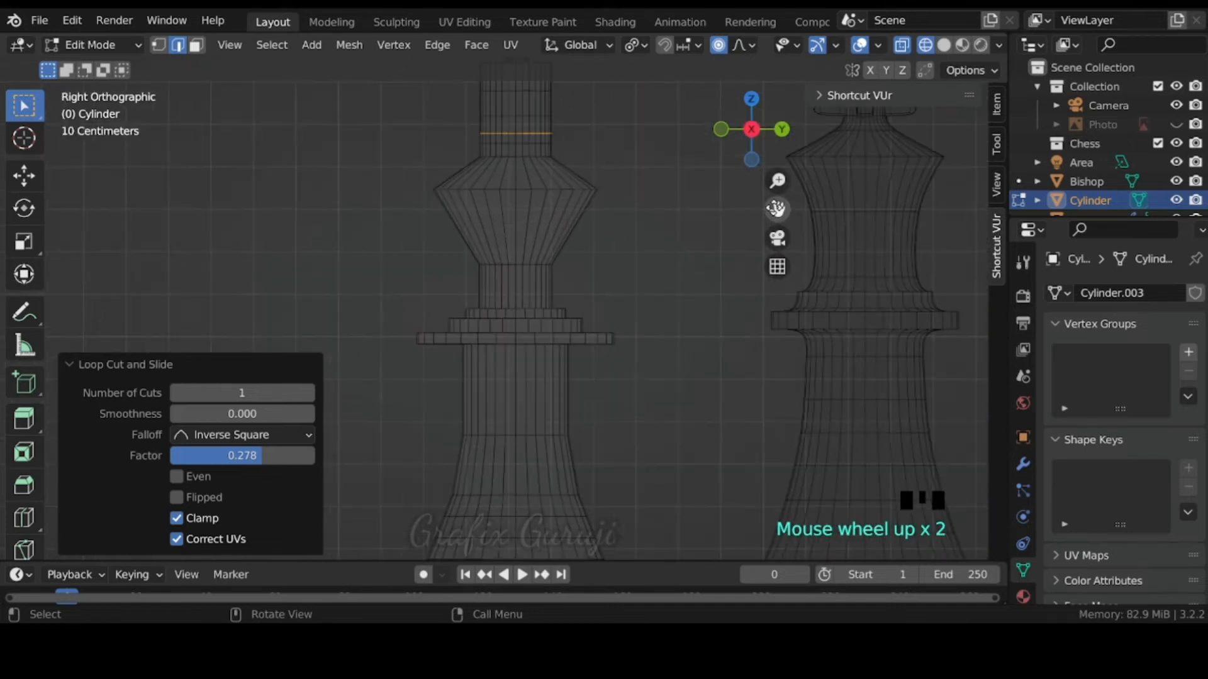
drag(778, 209, 647, 253)
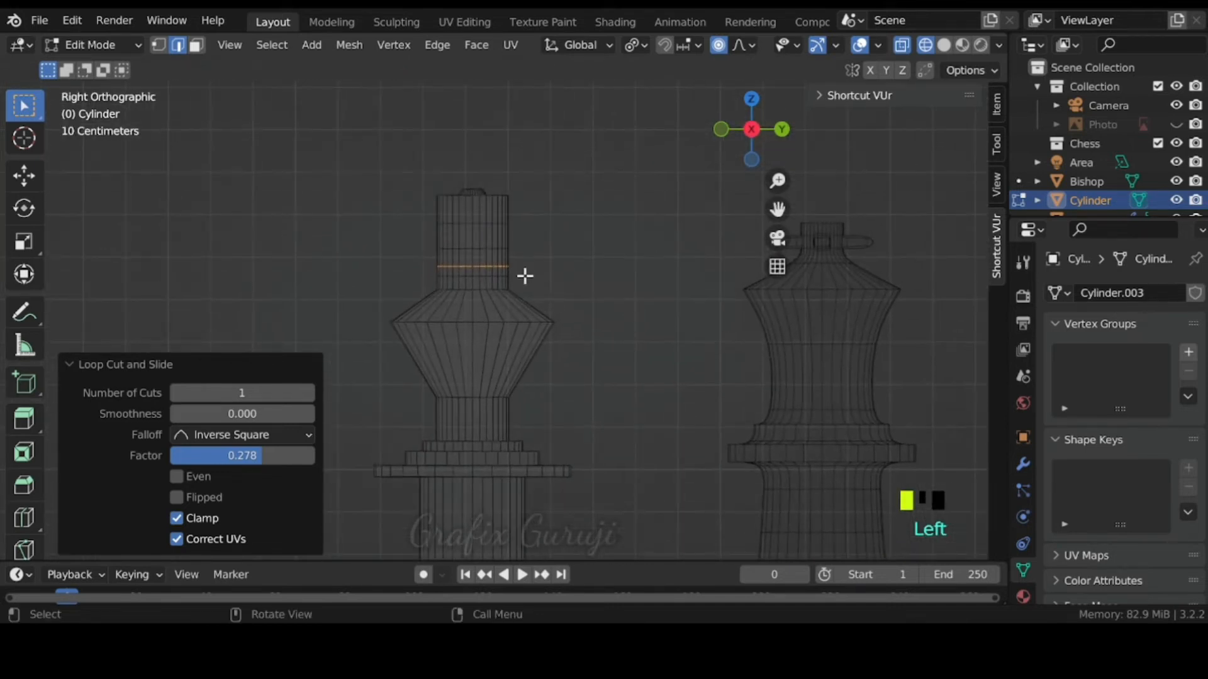
click(473, 235)
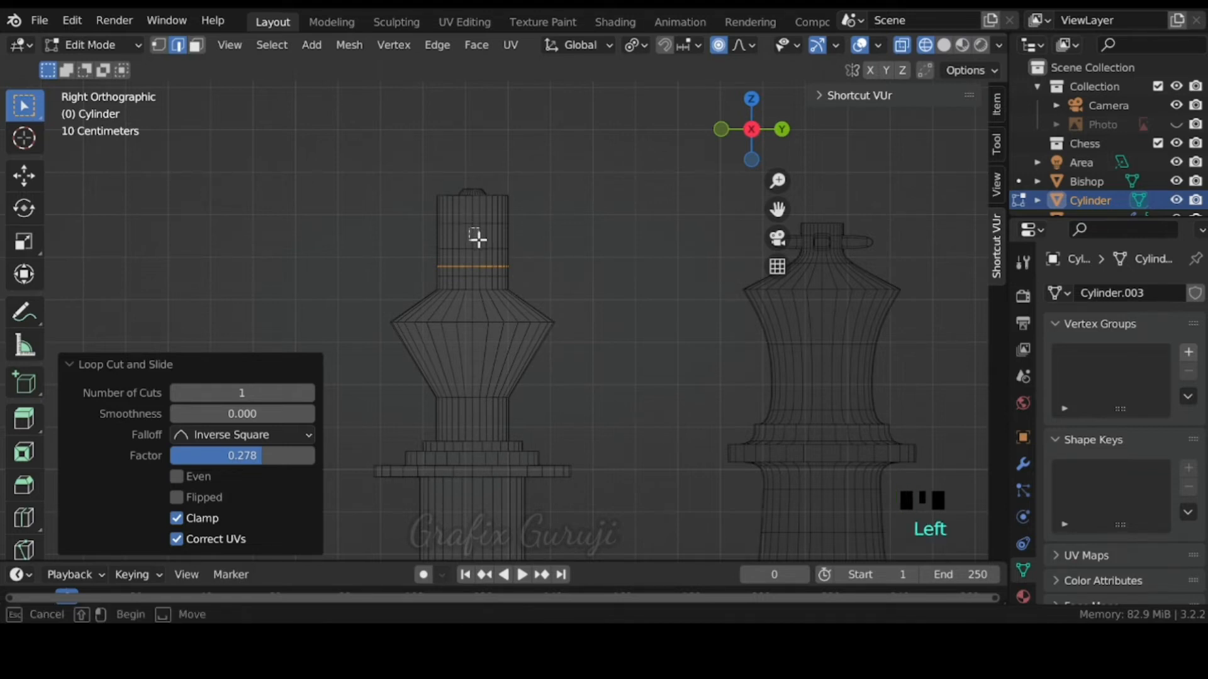
click(476, 237)
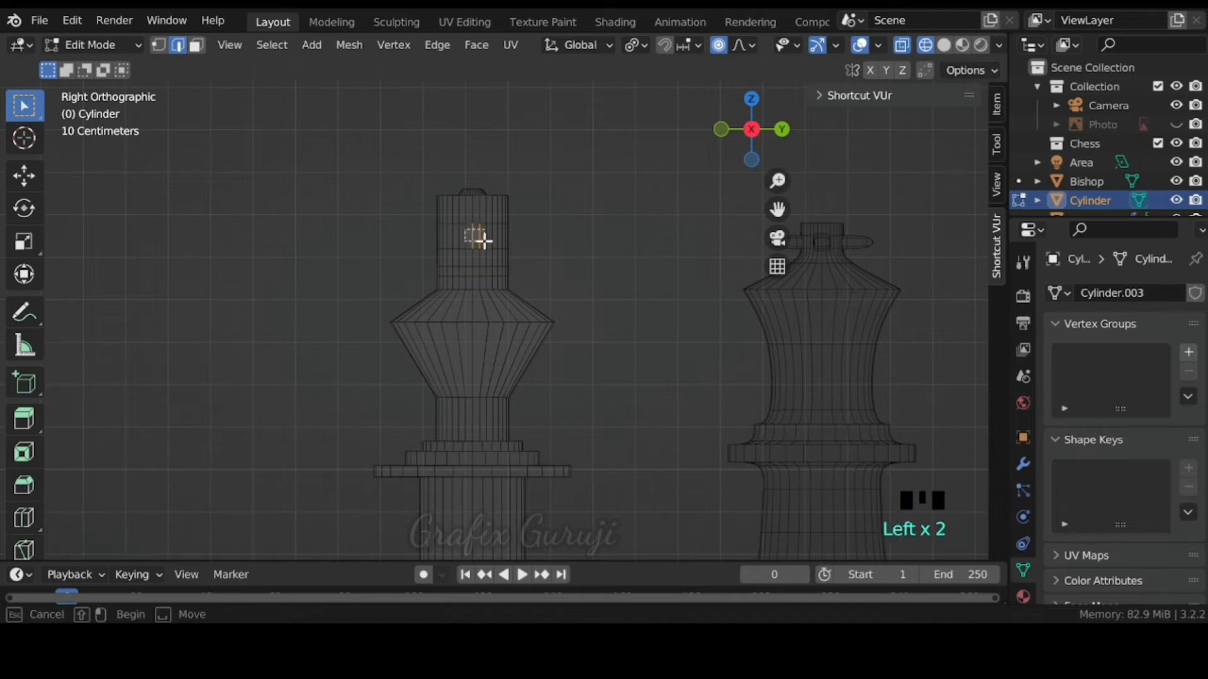
drag(479, 239, 483, 239)
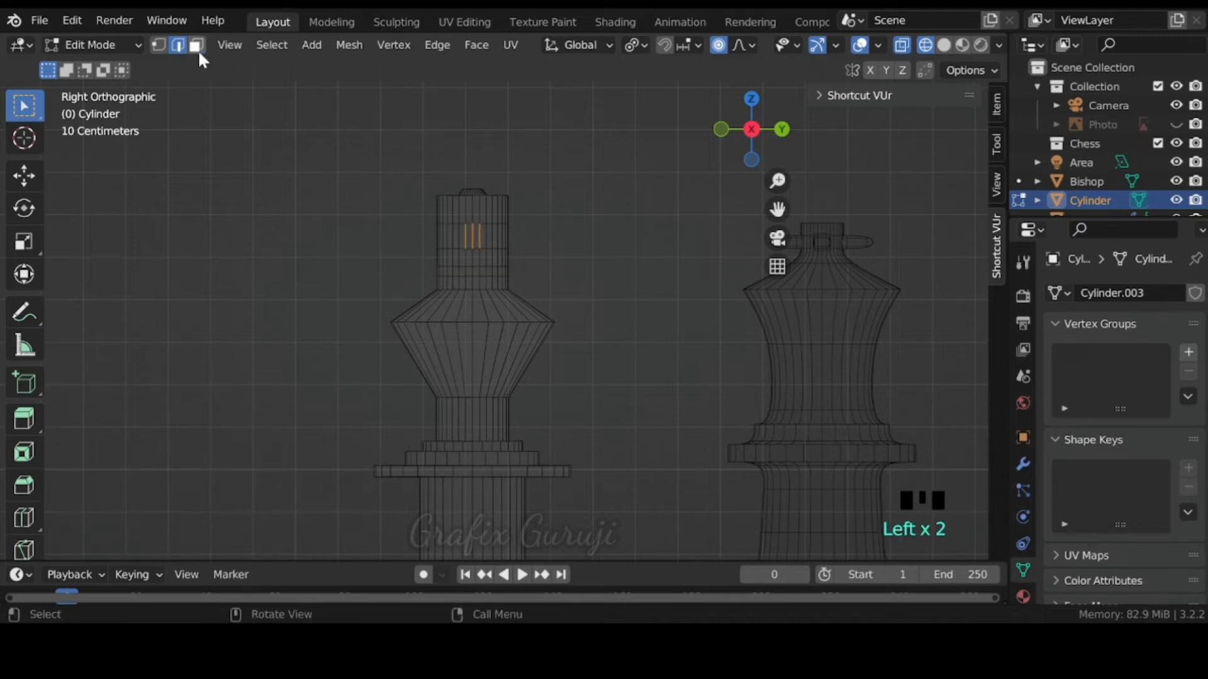
click(197, 46)
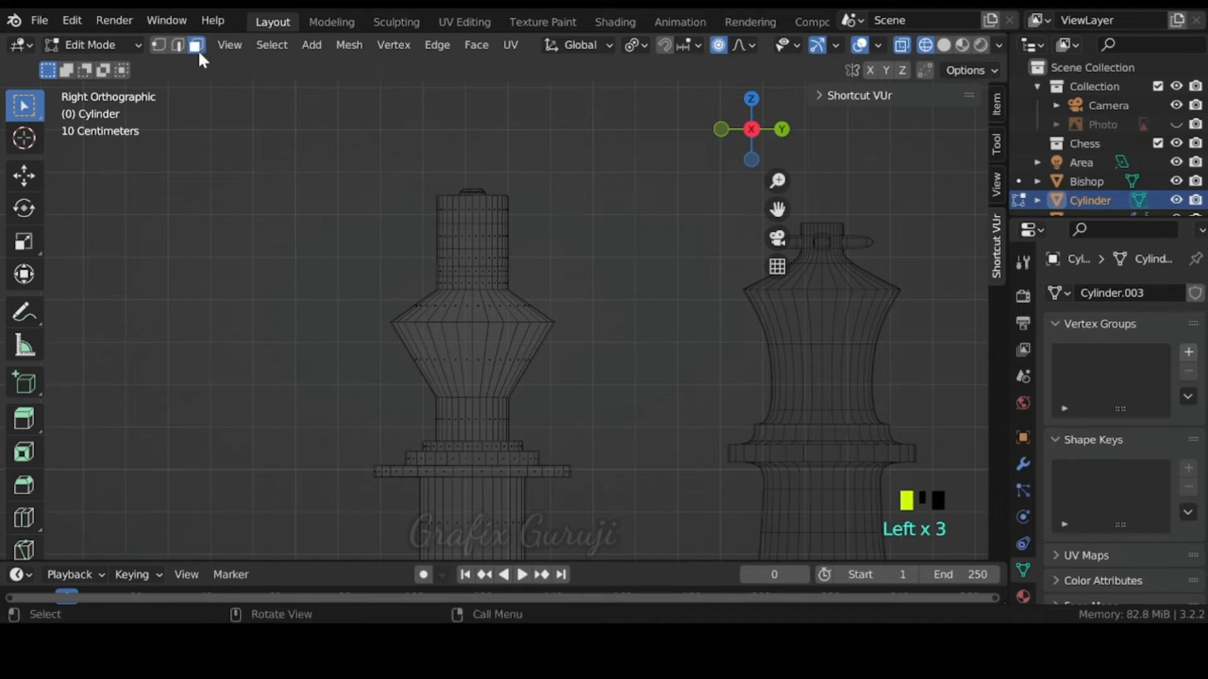
Step: Try to select the centre faces of the top column's second band through the mesh in right view
click(466, 234)
click(473, 237)
double_click(466, 232)
click(474, 233)
drag(463, 232, 482, 246)
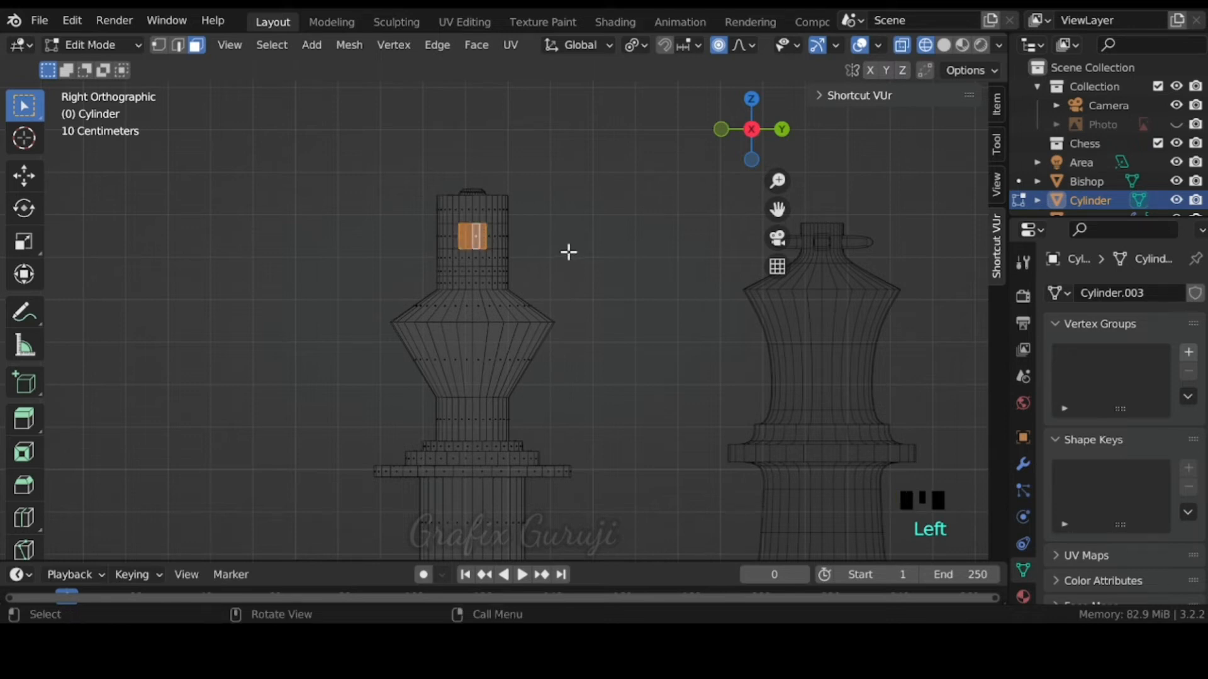
Step: Examine the selected band faces on both sides of the top column from the back, front and angled views
click(782, 129)
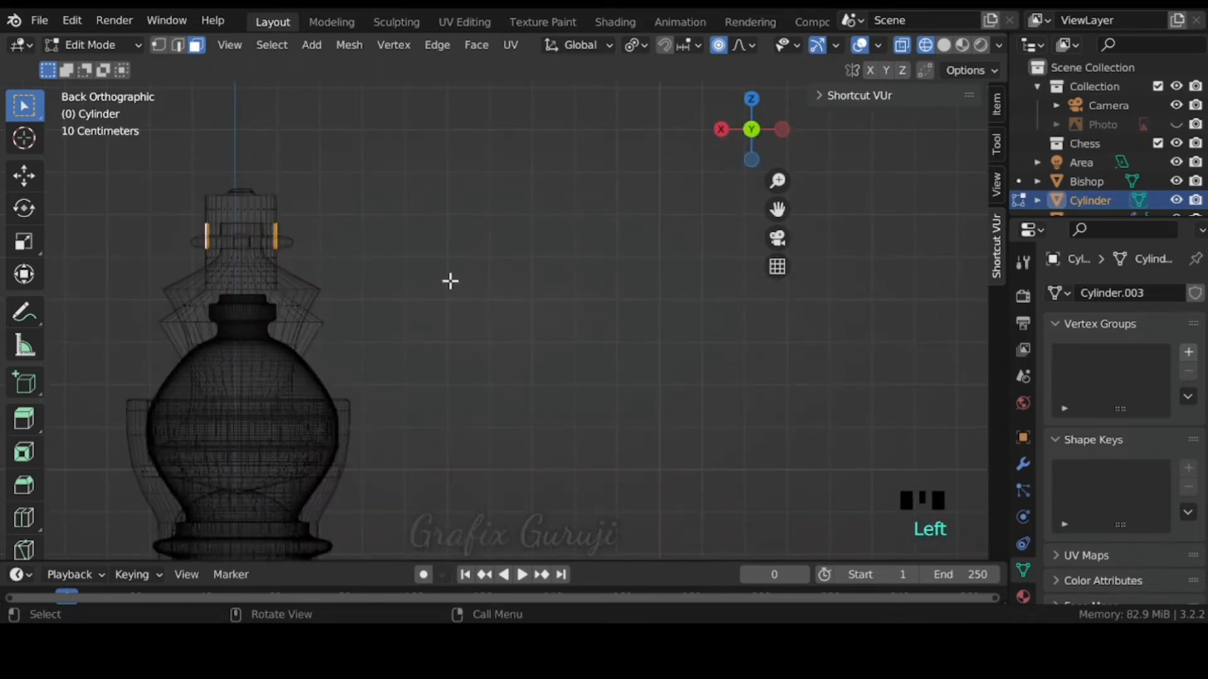
click(782, 130)
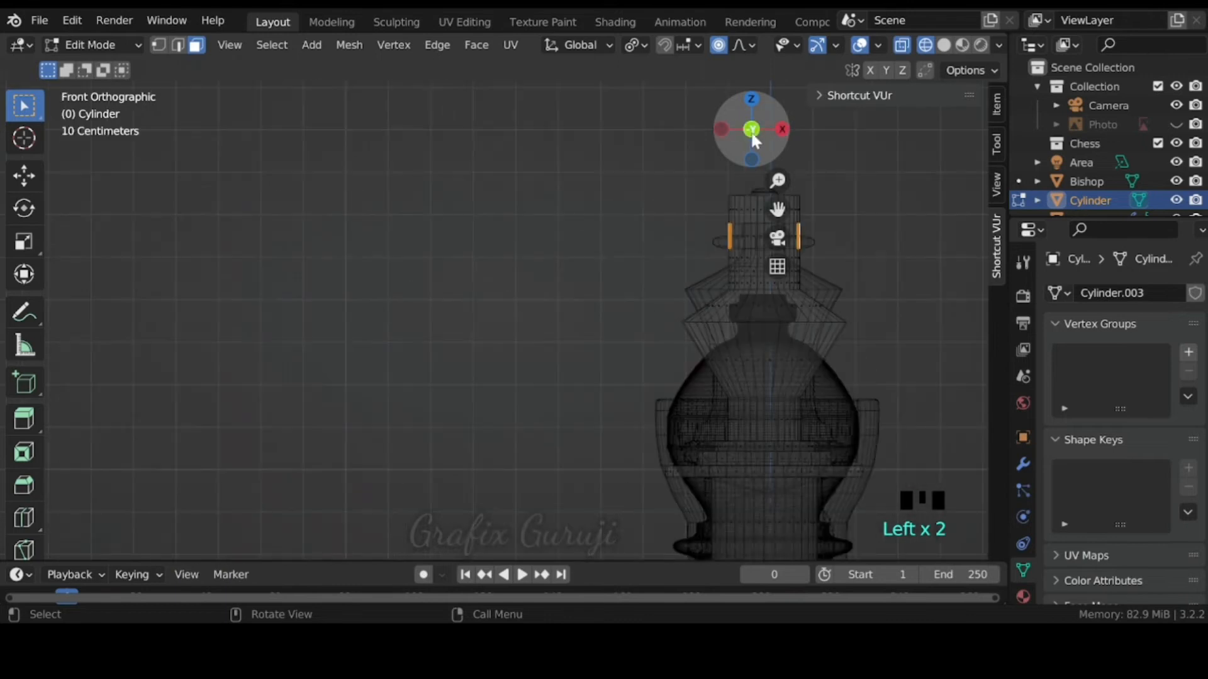
scroll(695, 275, down, 1)
middle_drag(695, 274, 307, 285)
scroll(295, 298, up, 4)
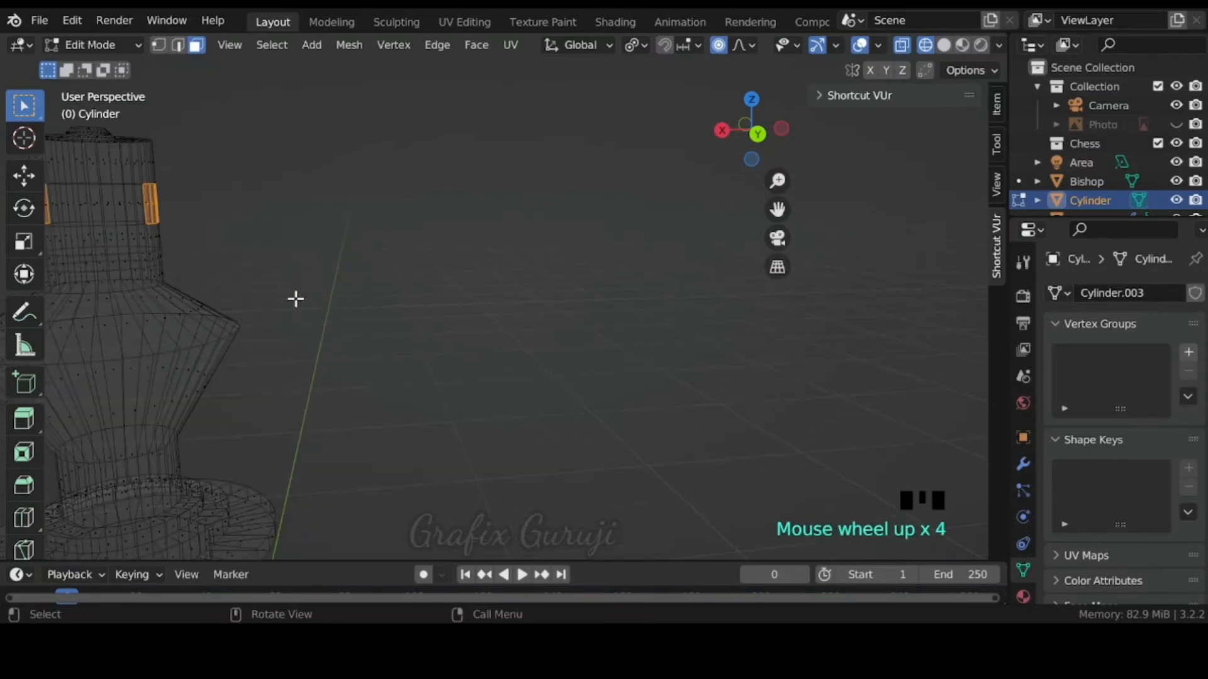
drag(778, 209, 943, 270)
scroll(647, 240, up, 3)
drag(778, 209, 908, 257)
middle_drag(671, 226, 673, 218)
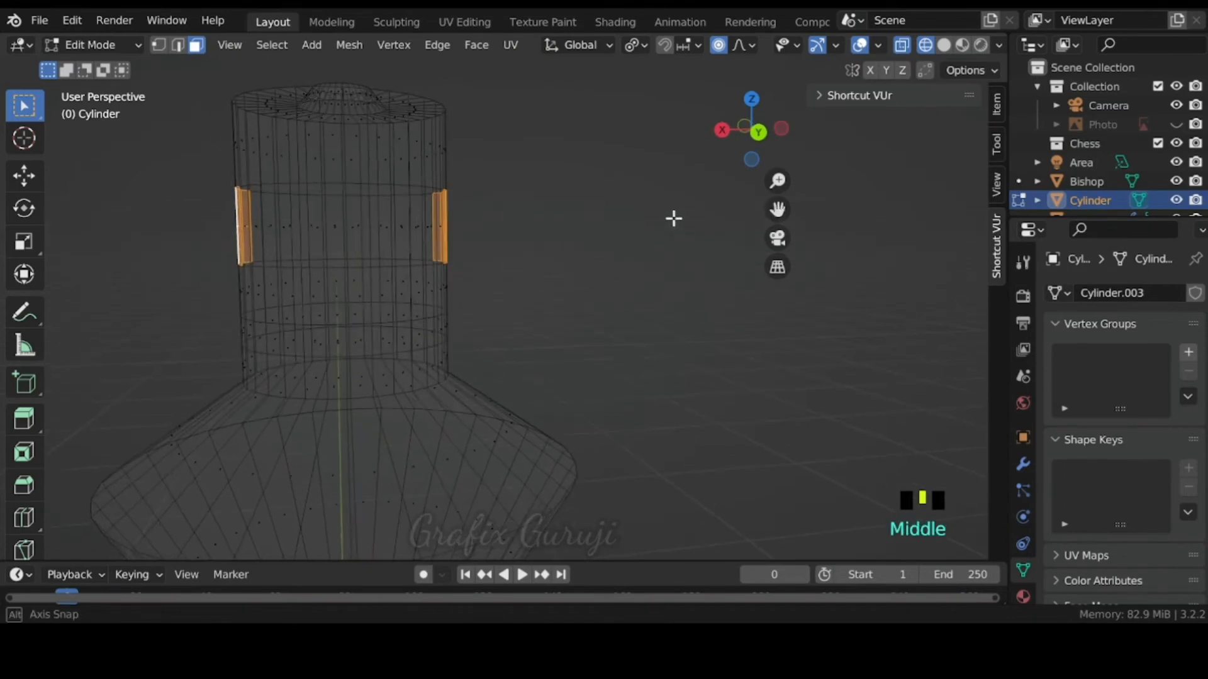
Step: Try box-selecting the band's centre faces from the angled view and clear the selection
click(317, 208)
drag(317, 208, 377, 248)
click(528, 209)
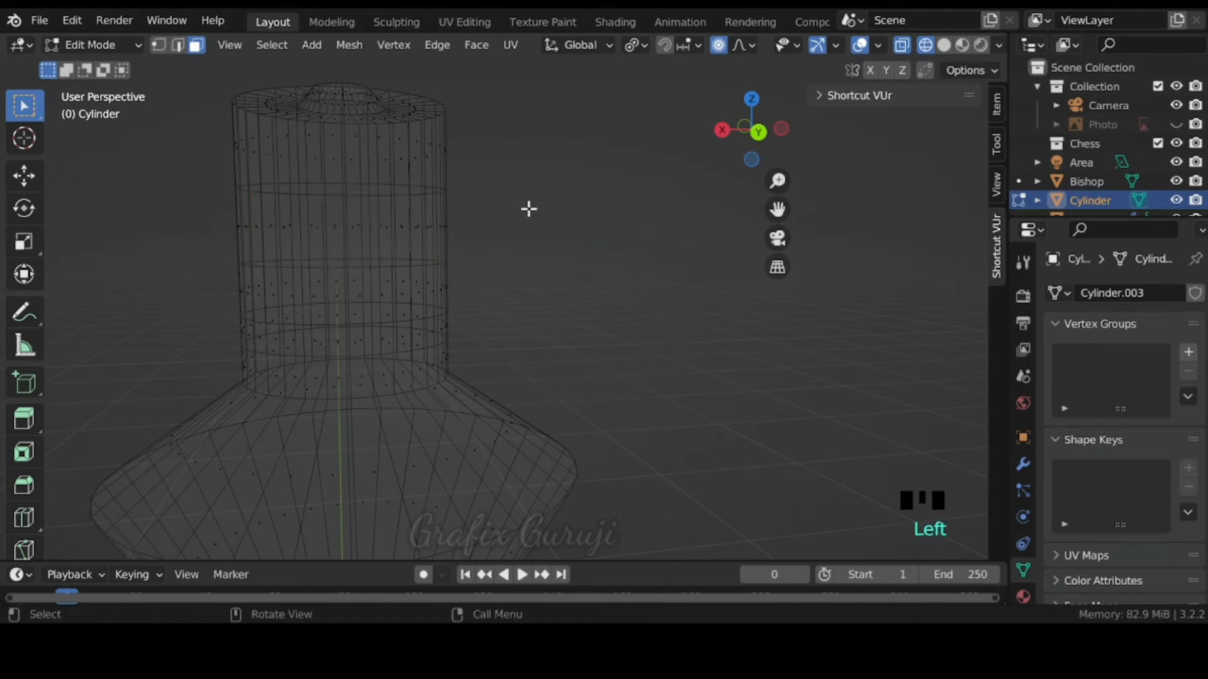
Step: Select the centre faces of the top column's second band through the mesh in right view and add the adjacent face
click(715, 130)
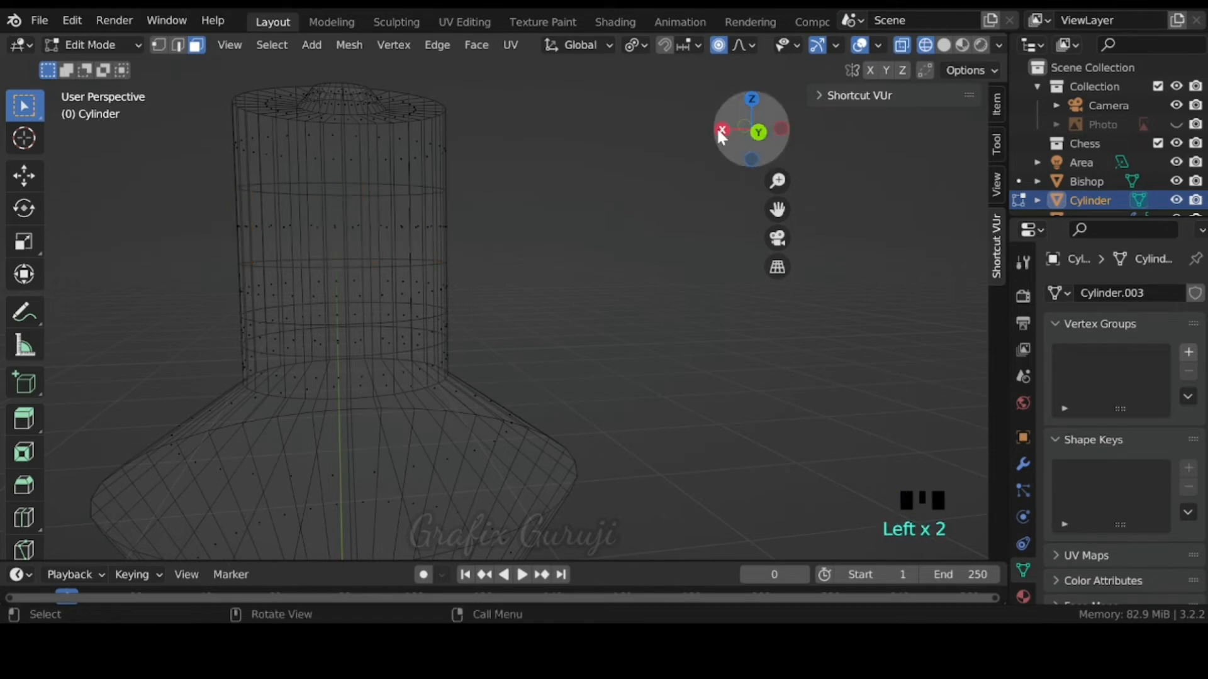
click(715, 130)
drag(527, 211, 575, 248)
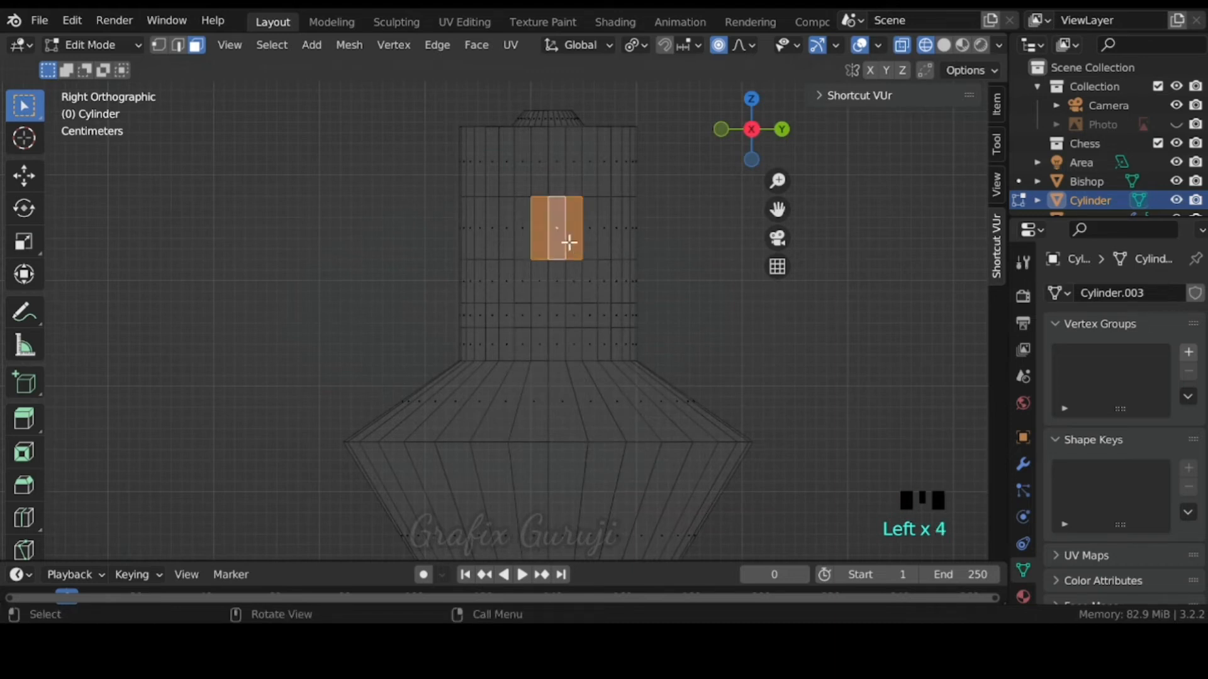
shift+click(520, 215)
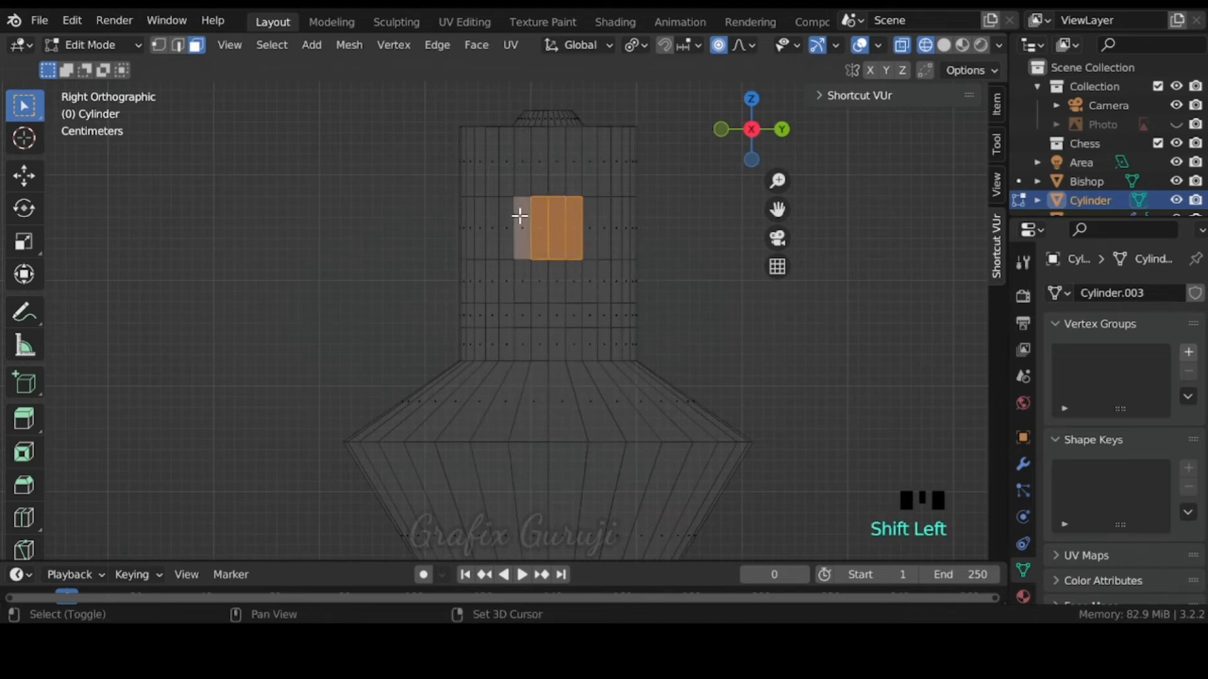
middle_drag(536, 219, 378, 248)
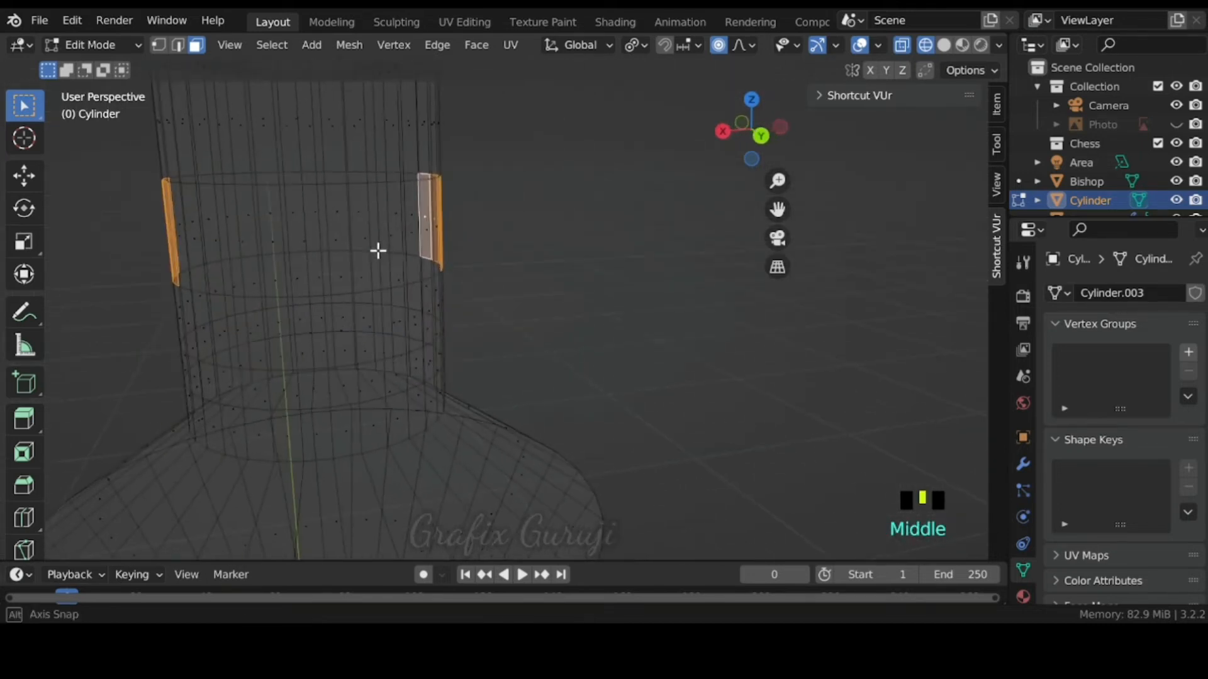
Step: Examine how evenly the selected faces sit on the two opposite sides of the column, in back view and at an angle
click(758, 135)
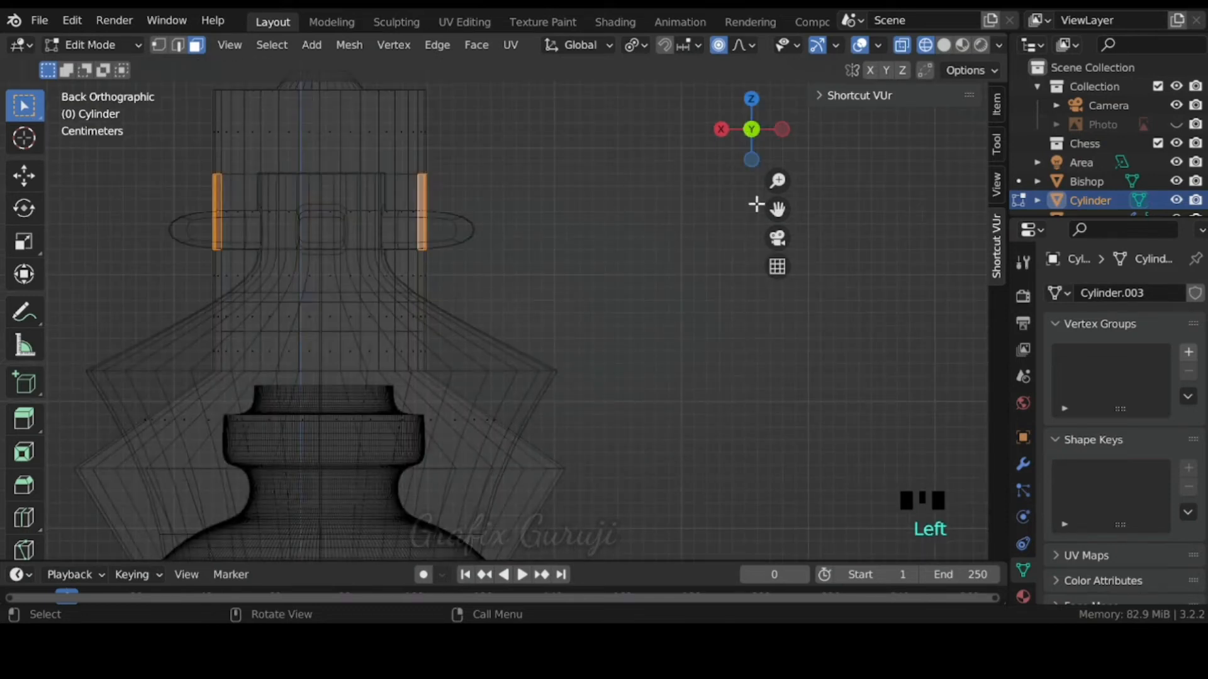
drag(777, 209, 884, 210)
scroll(623, 214, up, 3)
scroll(631, 207, up, 3)
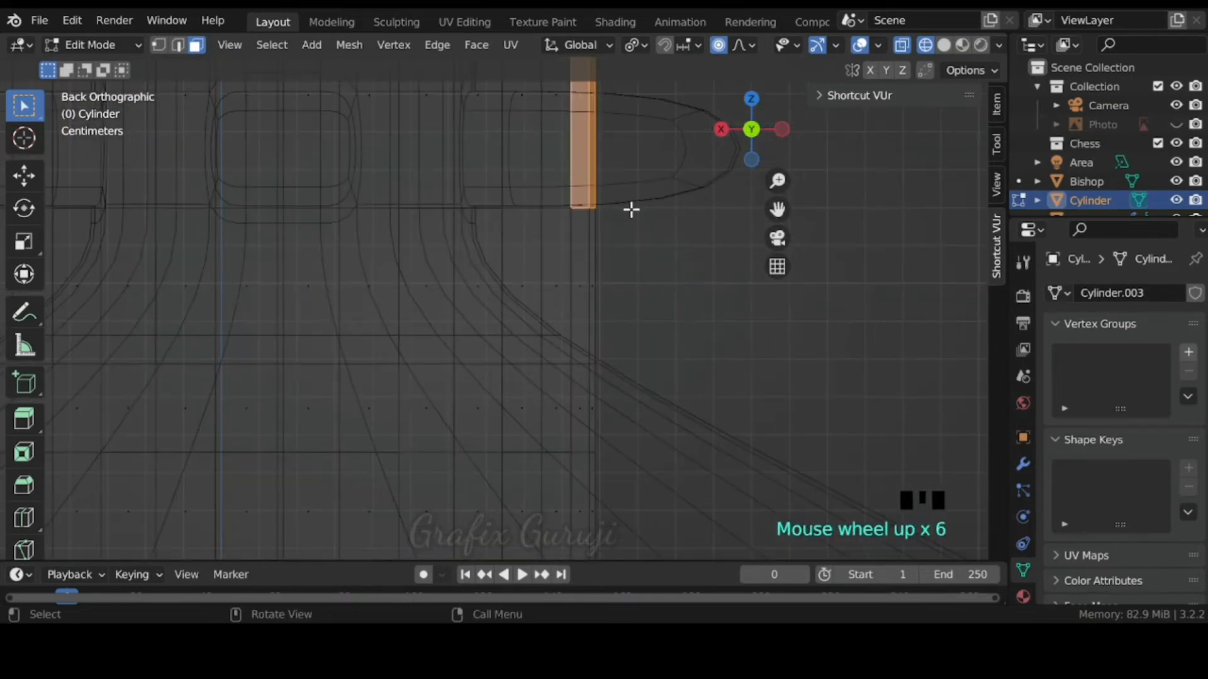
drag(778, 209, 784, 263)
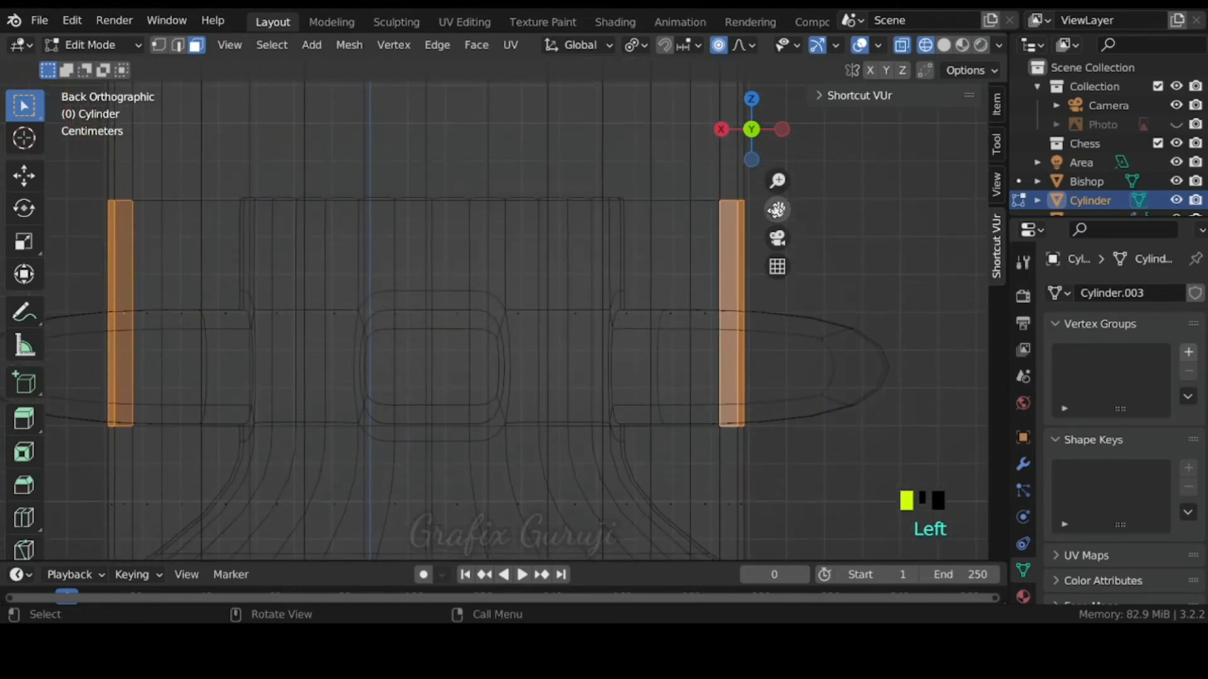
scroll(637, 210, up, 7)
scroll(637, 207, down, 6)
scroll(640, 202, up, 2)
scroll(640, 198, down, 10)
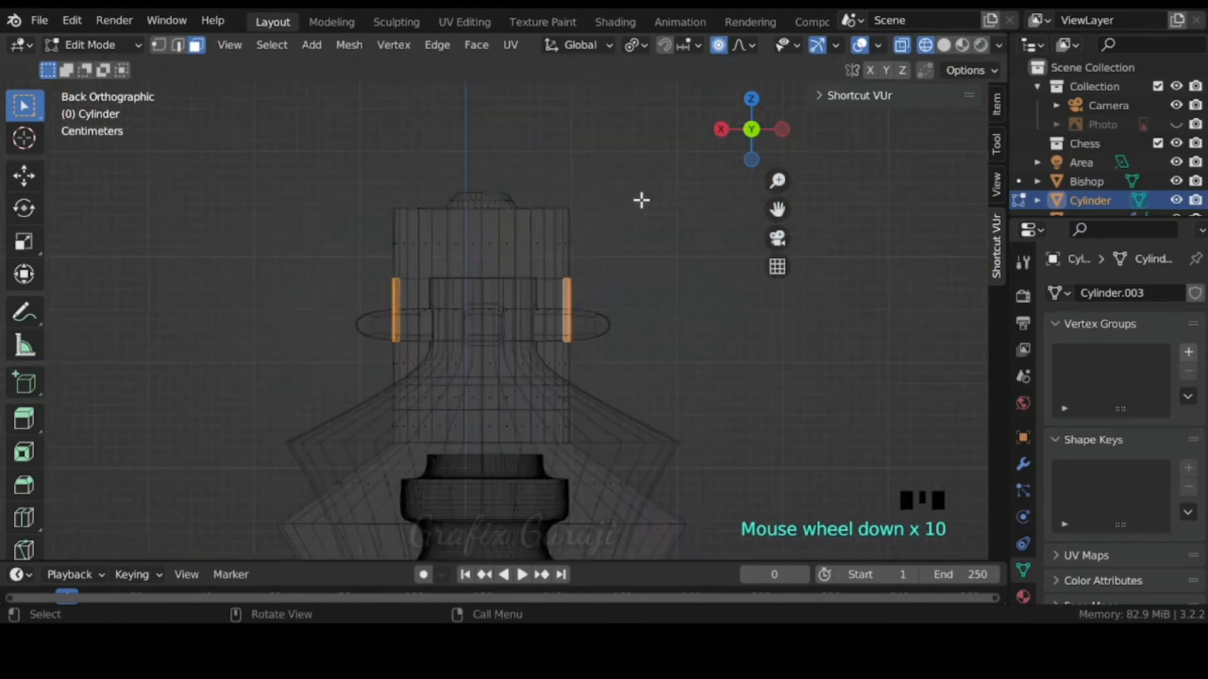
middle_drag(642, 196, 582, 198)
scroll(580, 198, up, 3)
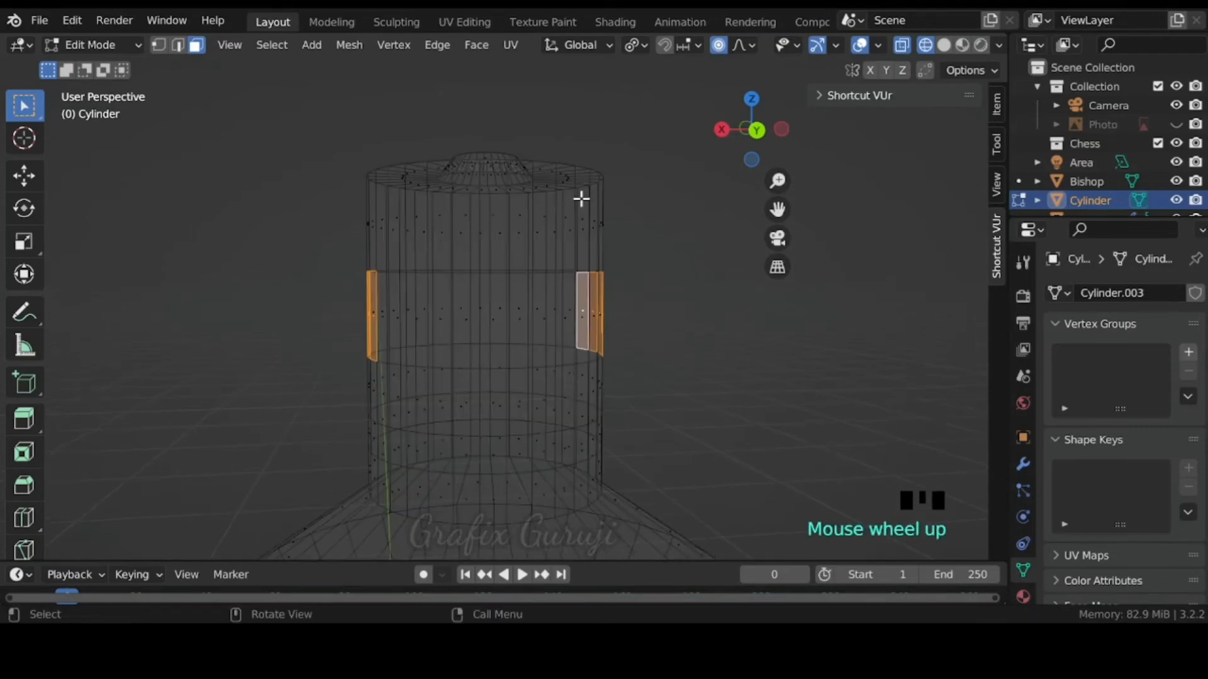
Step: Switch to orthographic projection and add the four centre faces on the column's back side, in the same band, to the selection
click(780, 269)
scroll(630, 294, up, 2)
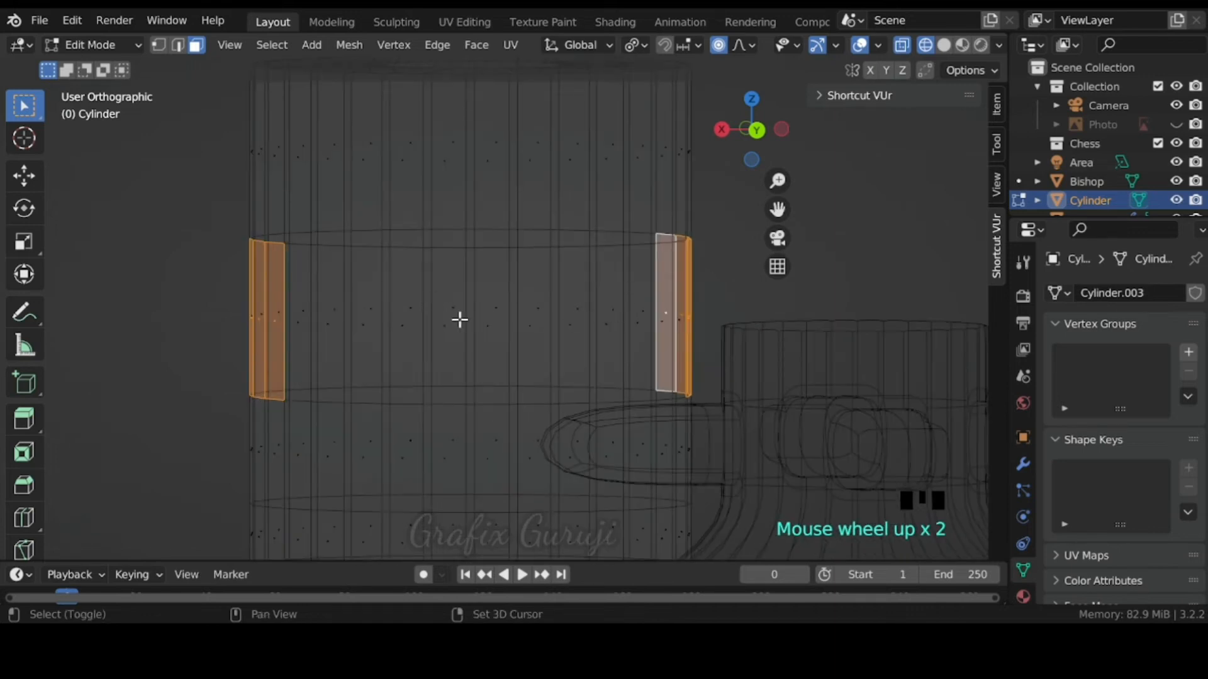
shift+scroll(459, 320, down, 2)
scroll(486, 307, down, 2)
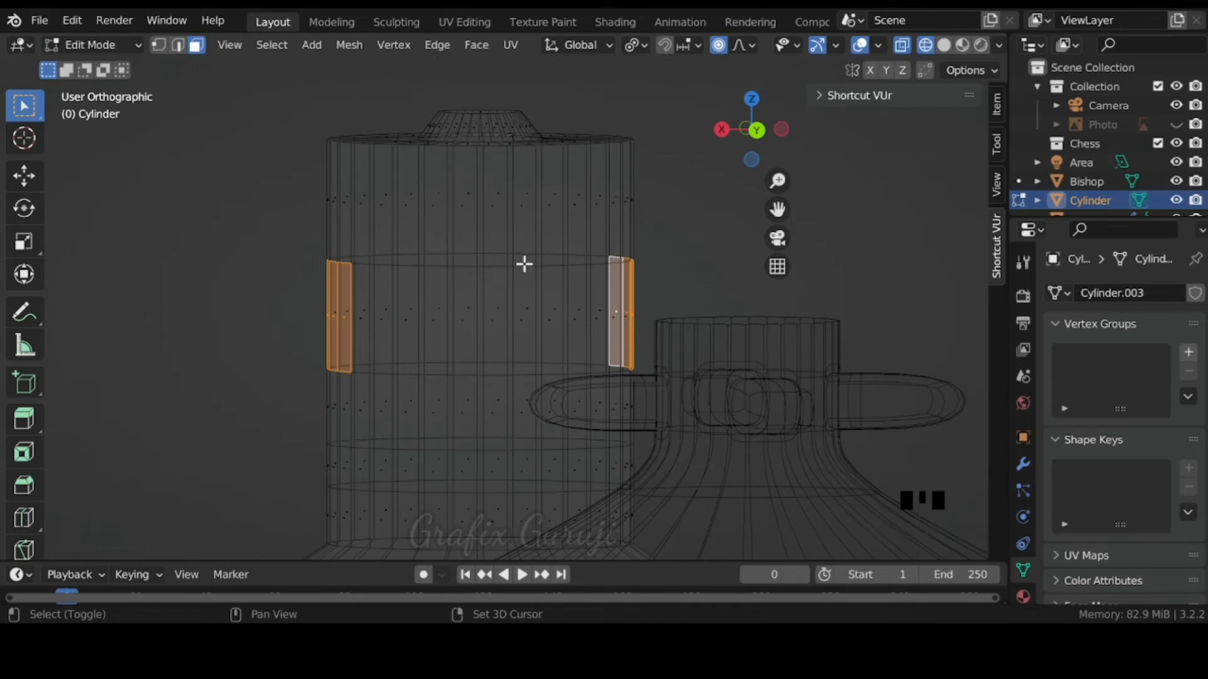
shift+drag(524, 308, 433, 324)
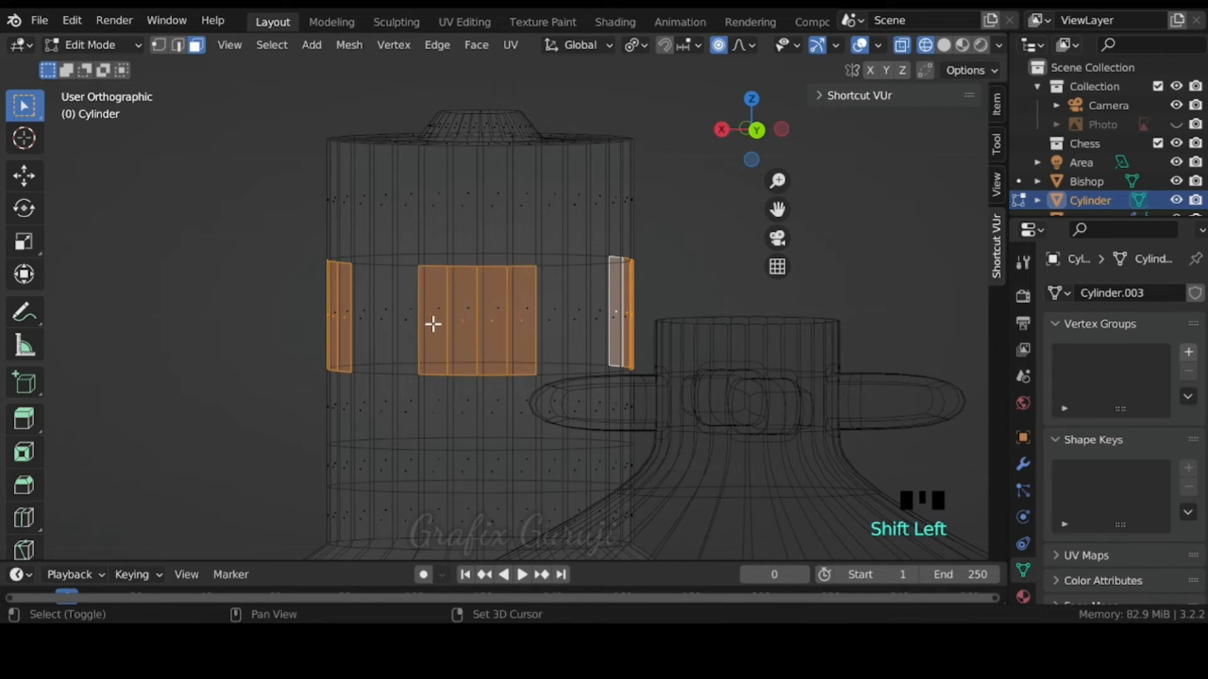
Step: Add the matching four centre faces on the column's front side to the selection of the same band
scroll(463, 304, down, 3)
middle_drag(464, 302, 893, 298)
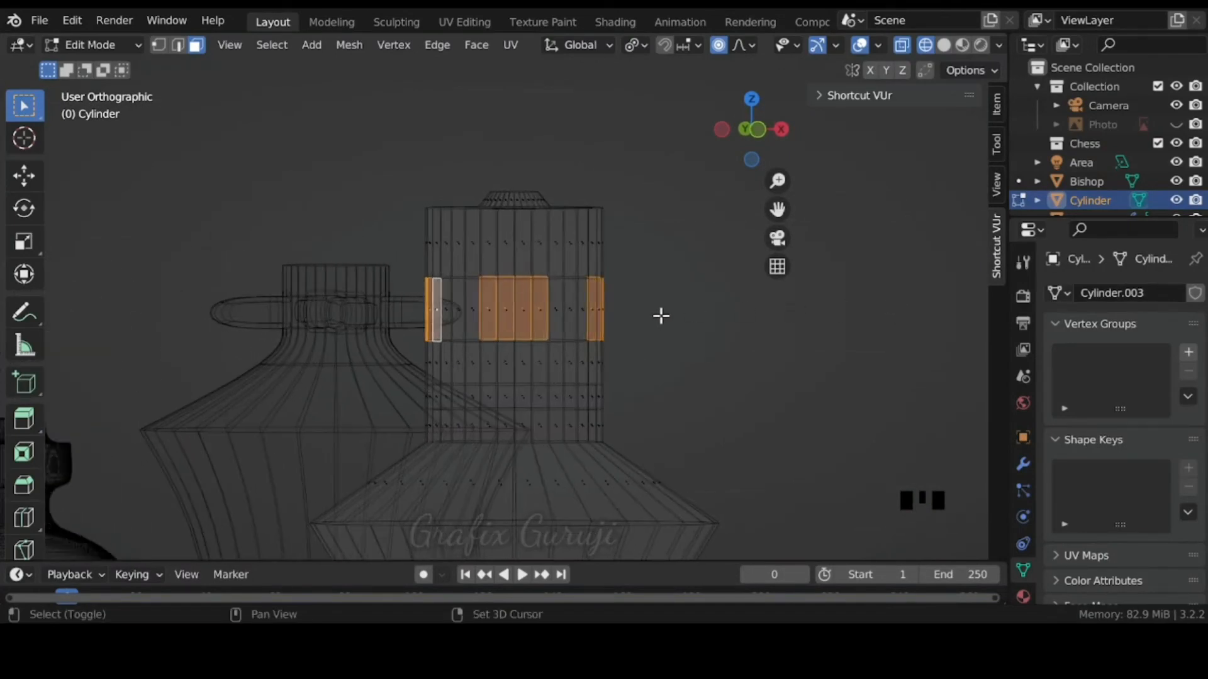
shift+drag(490, 296, 539, 319)
shift+click(545, 312)
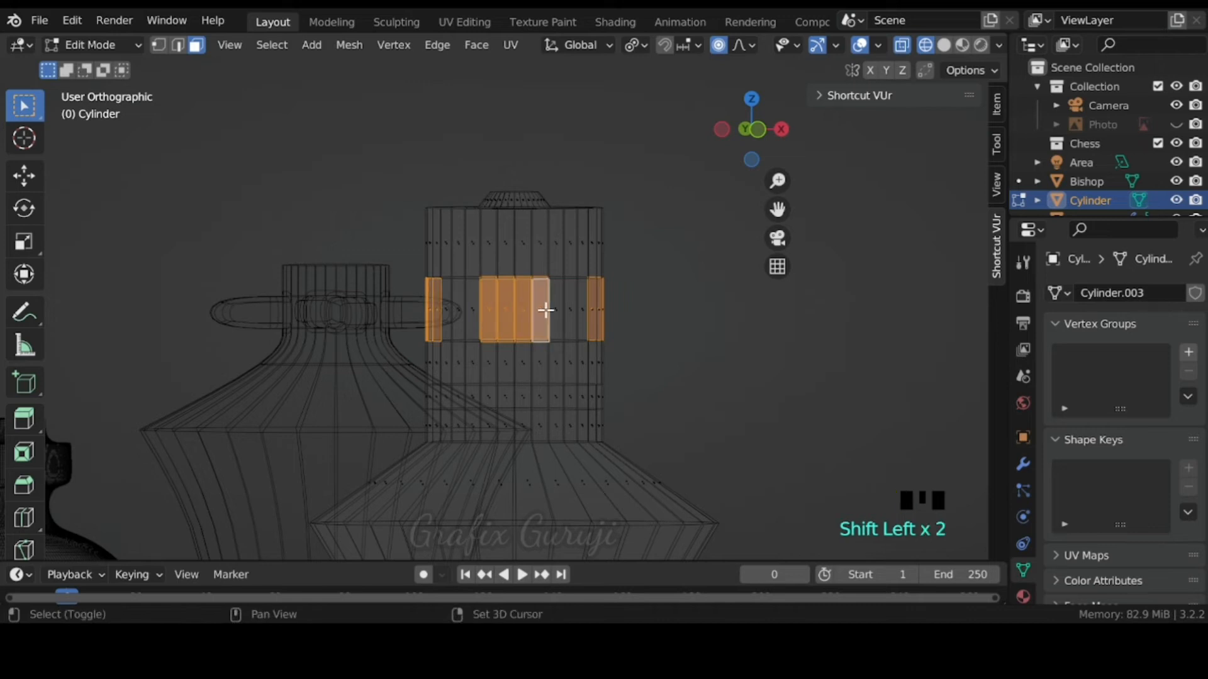
middle_drag(633, 287, 525, 350)
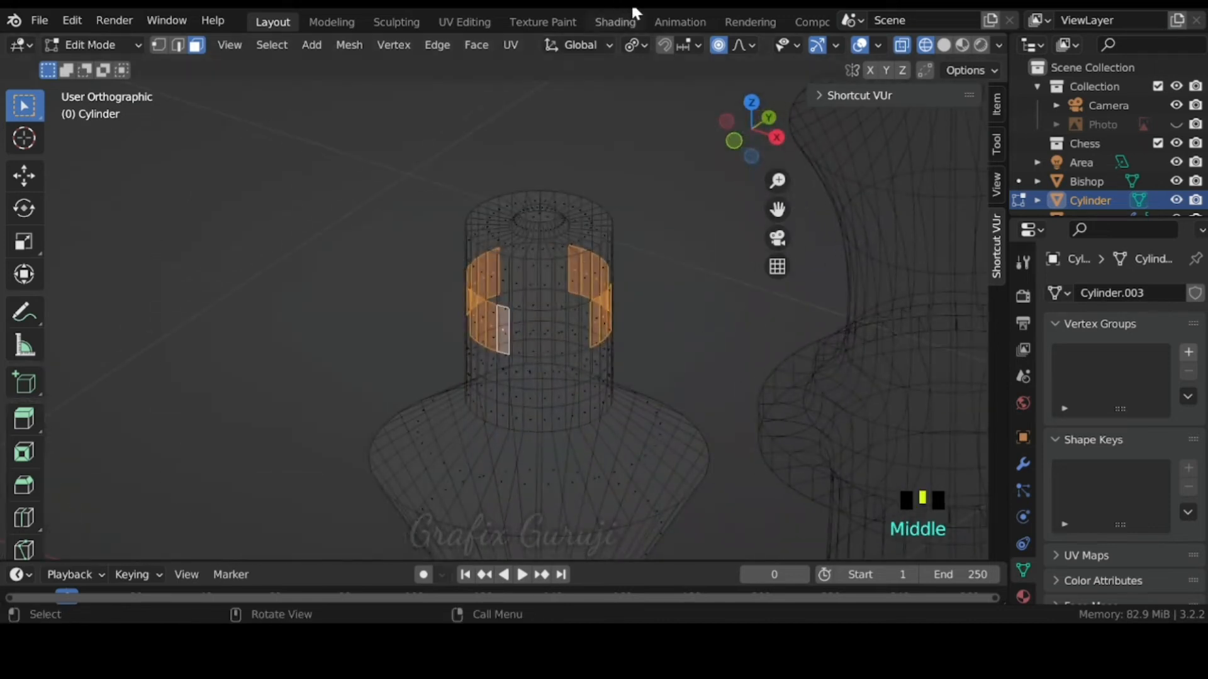
Step: Set the transform pivot for separate face groups and extrude the four selected groups outward about 0.137 m along their normals
click(642, 46)
click(671, 111)
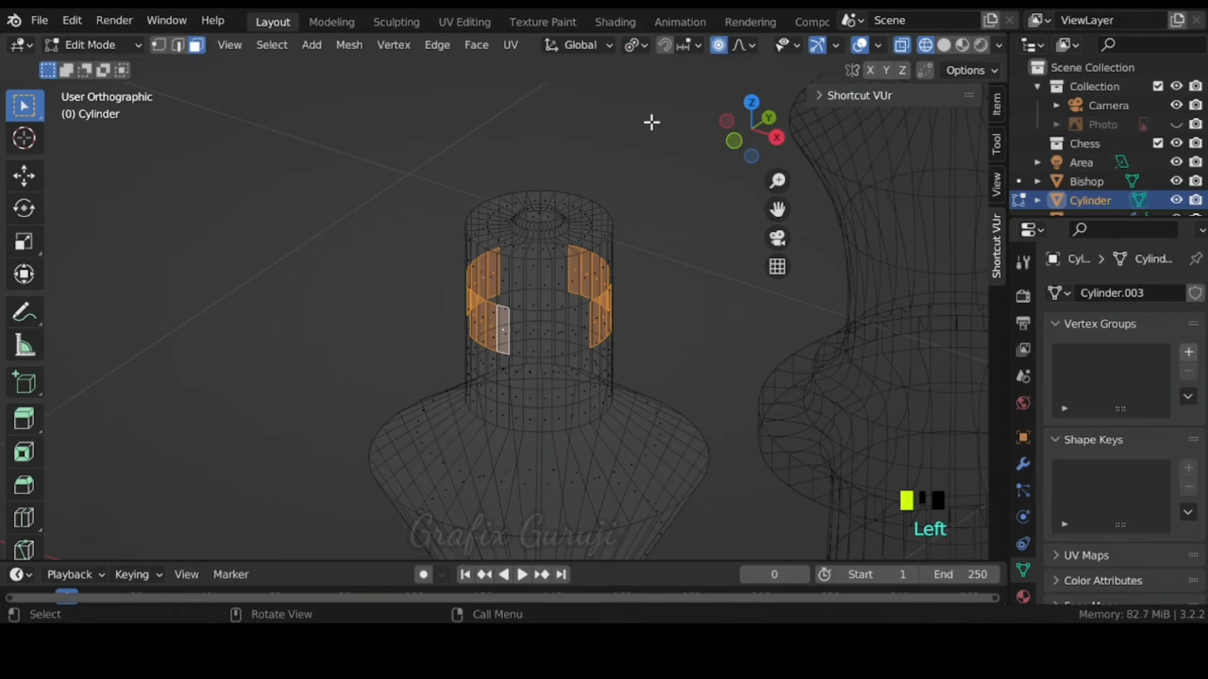
scroll(569, 197, down, 4)
scroll(569, 197, up, 3)
key(shift+z)
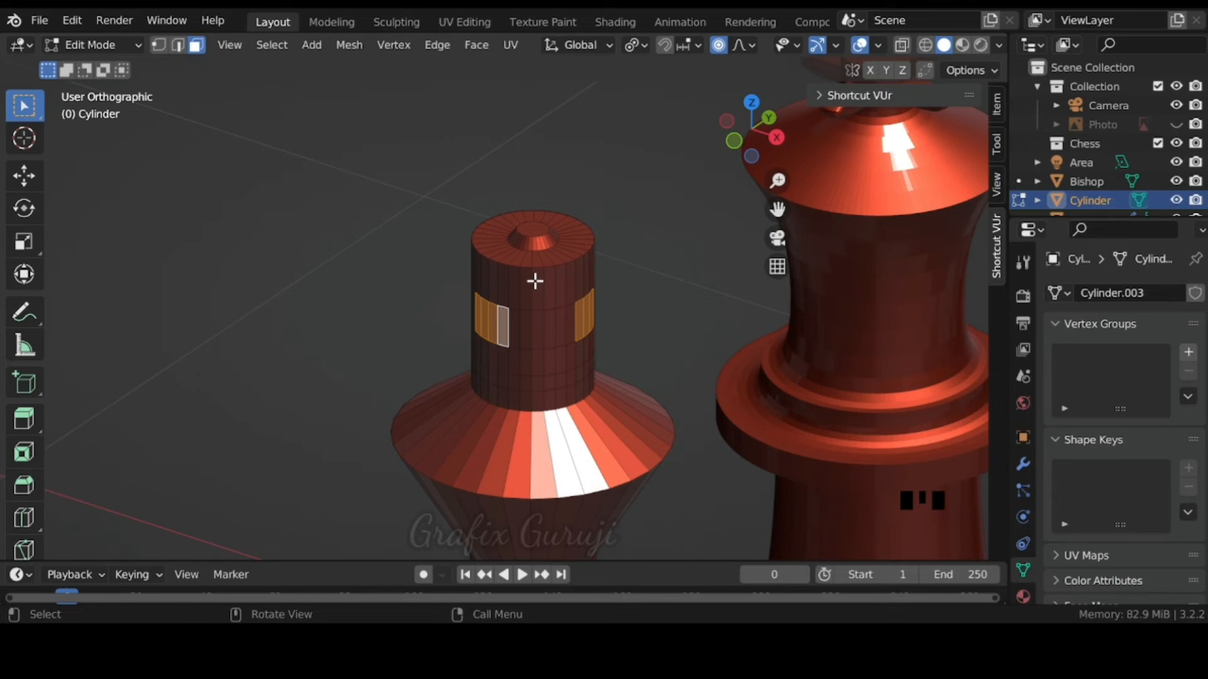
key(e)
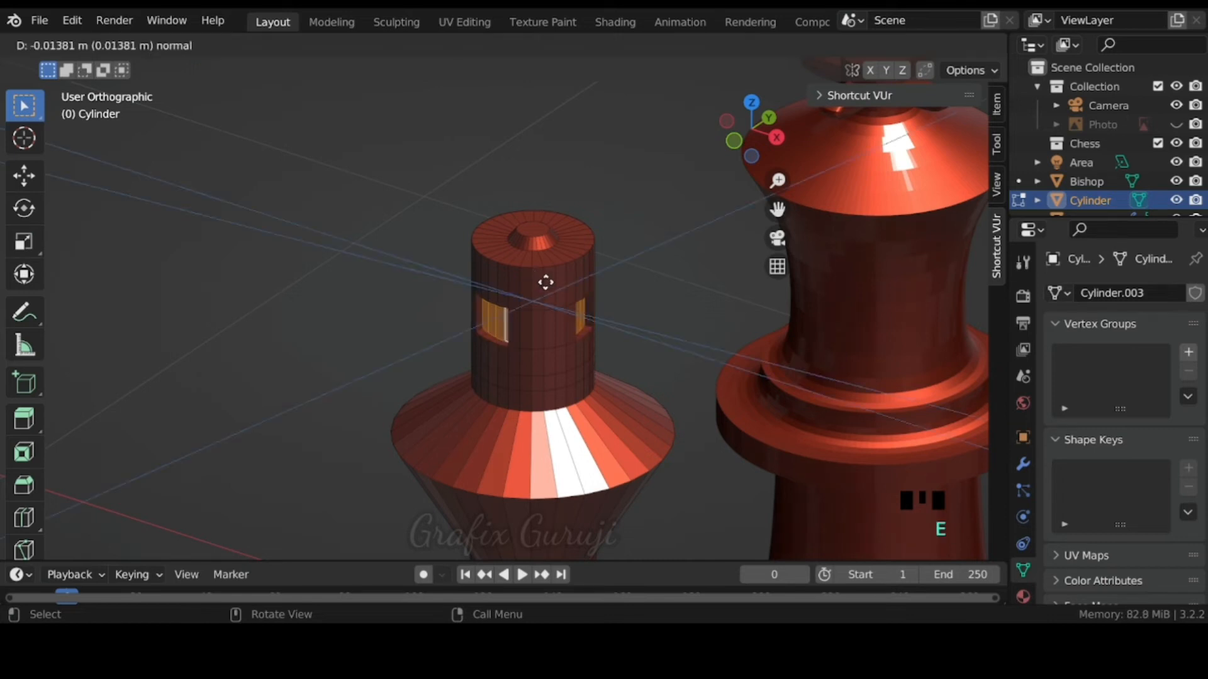
click(503, 192)
Step: Add the centre faces of the narrow lower band beneath each arm, on all four sides, to the current selection
middle_drag(540, 284, 523, 251)
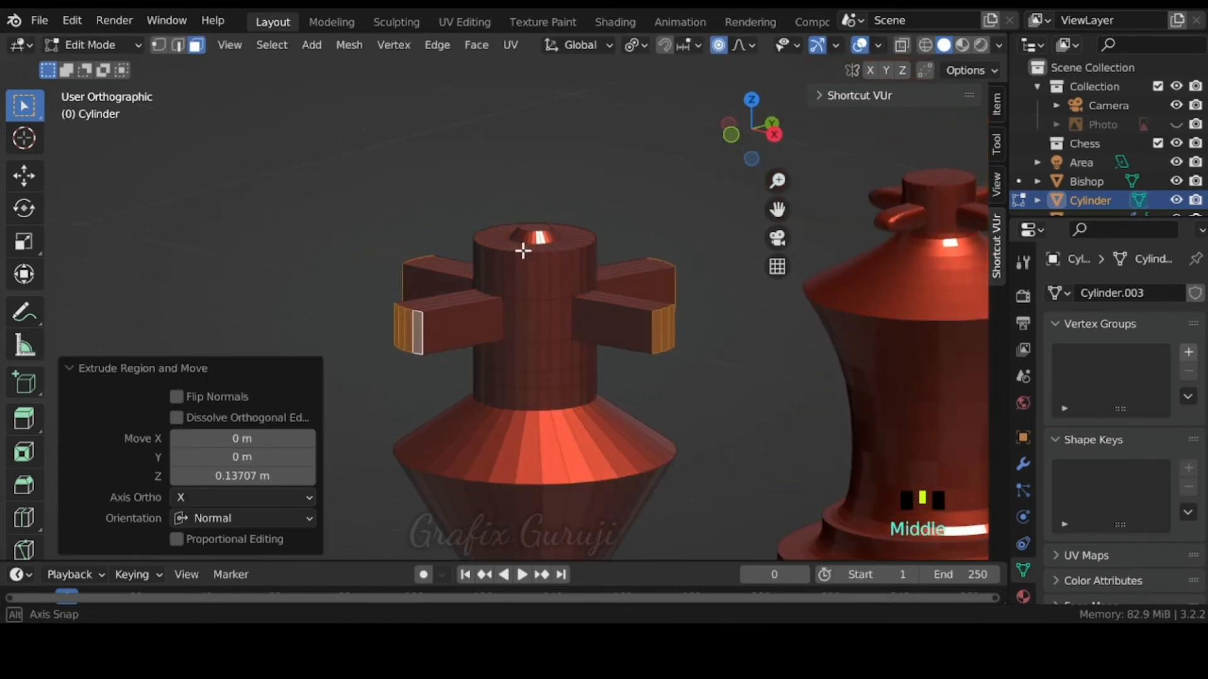
middle_drag(553, 305, 514, 326)
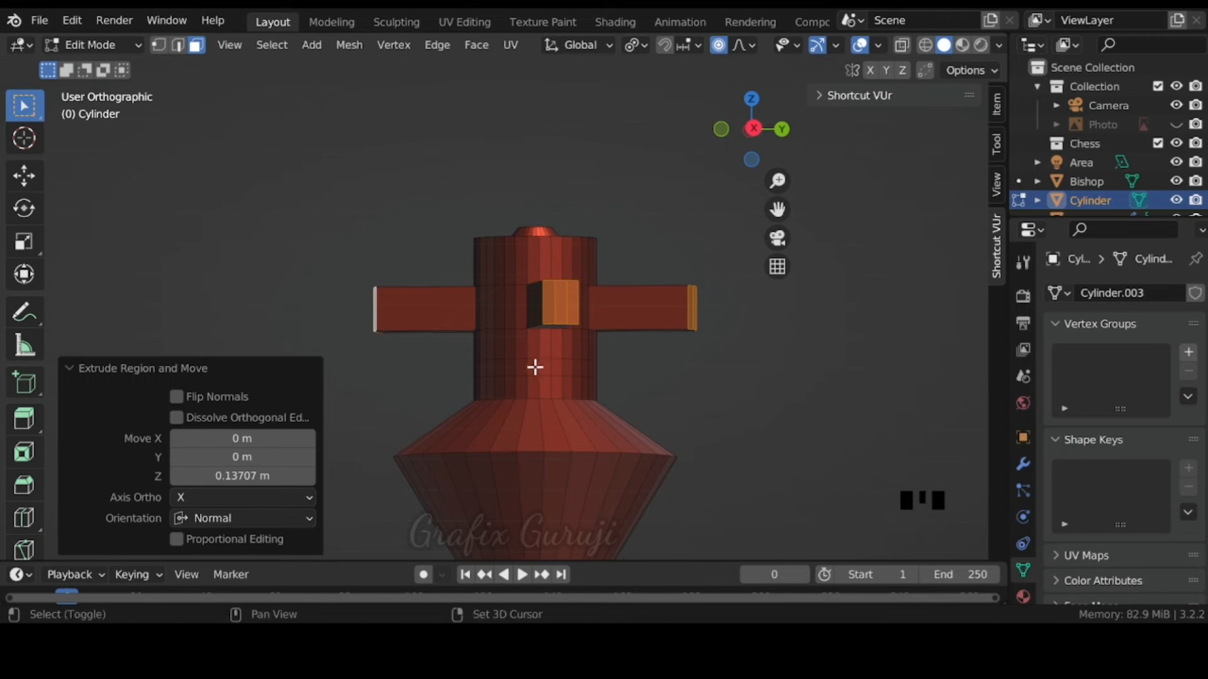
shift+click(558, 370)
middle_drag(469, 348, 701, 356)
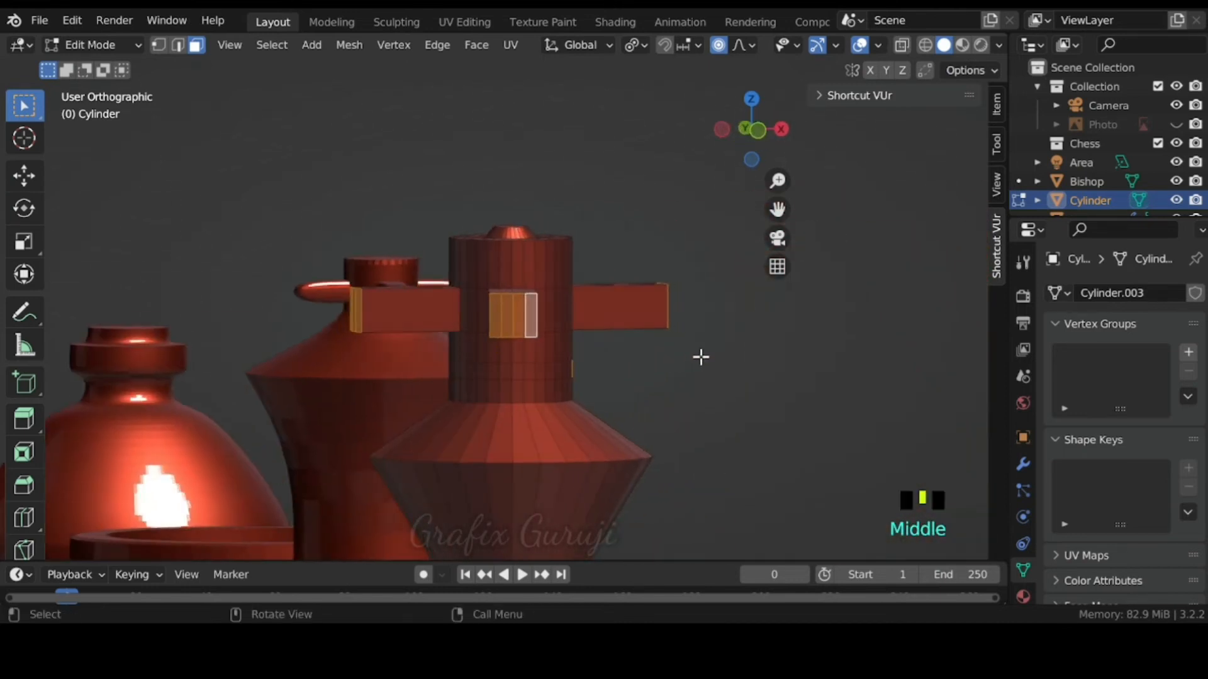
shift+click(529, 372)
middle_drag(528, 375, 703, 360)
scroll(512, 365, up, 1)
shift+drag(446, 378, 485, 391)
middle_drag(485, 391, 717, 394)
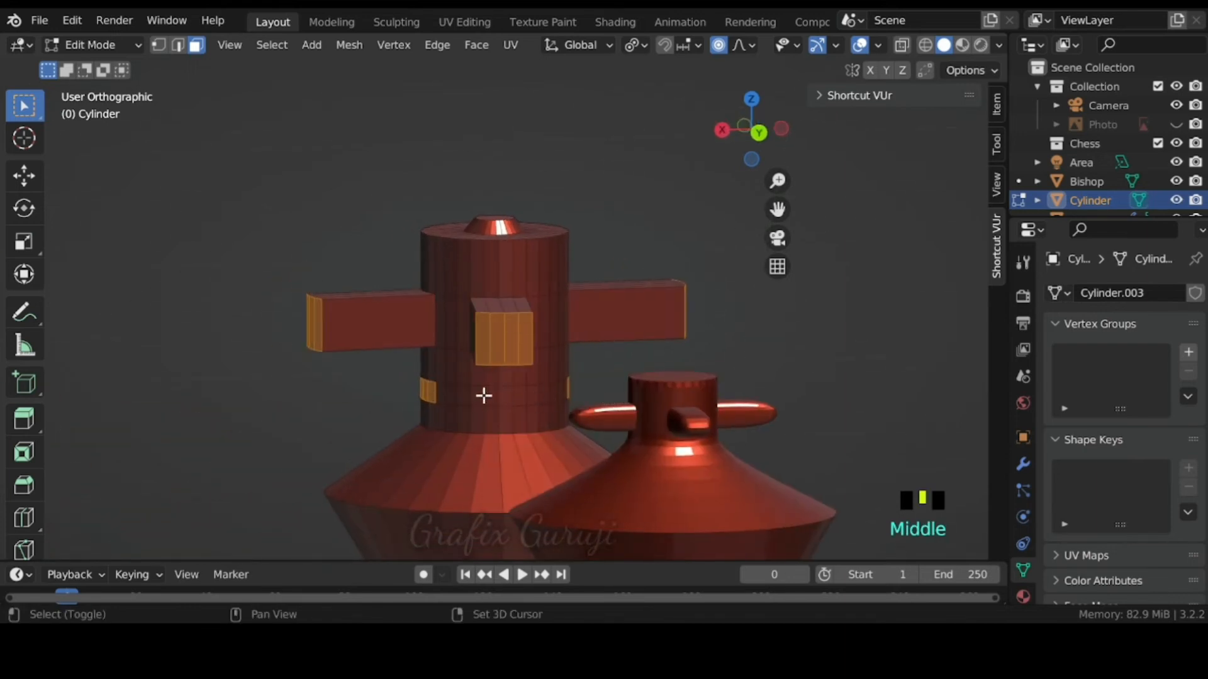
shift+drag(480, 396, 522, 405)
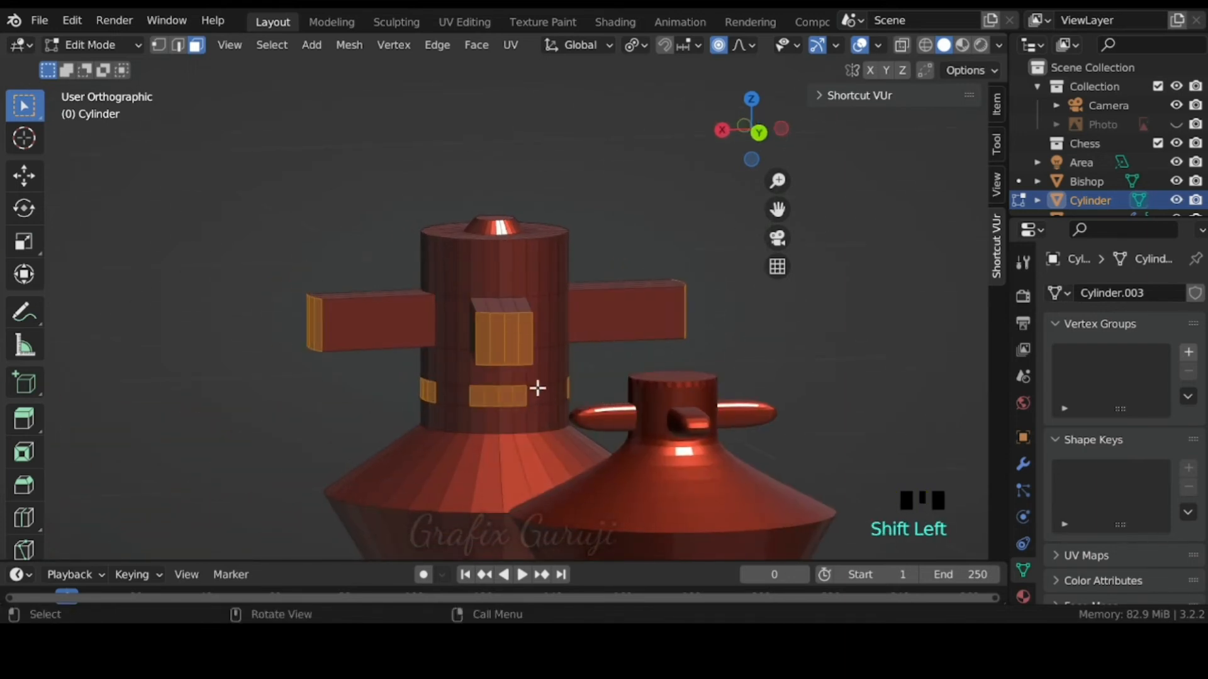
middle_drag(485, 364, 554, 388)
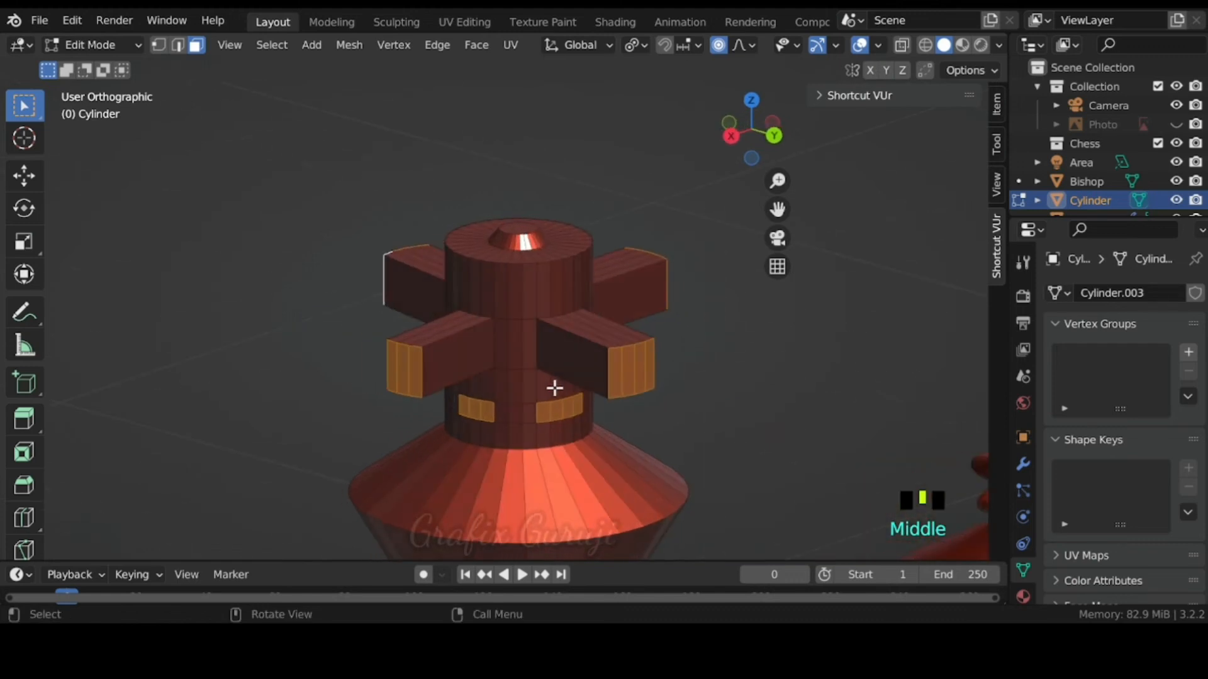
Step: Try extruding the arm ends and lower face groups together by about 0.055 m along their normals, and undo the extrusion
key(e)
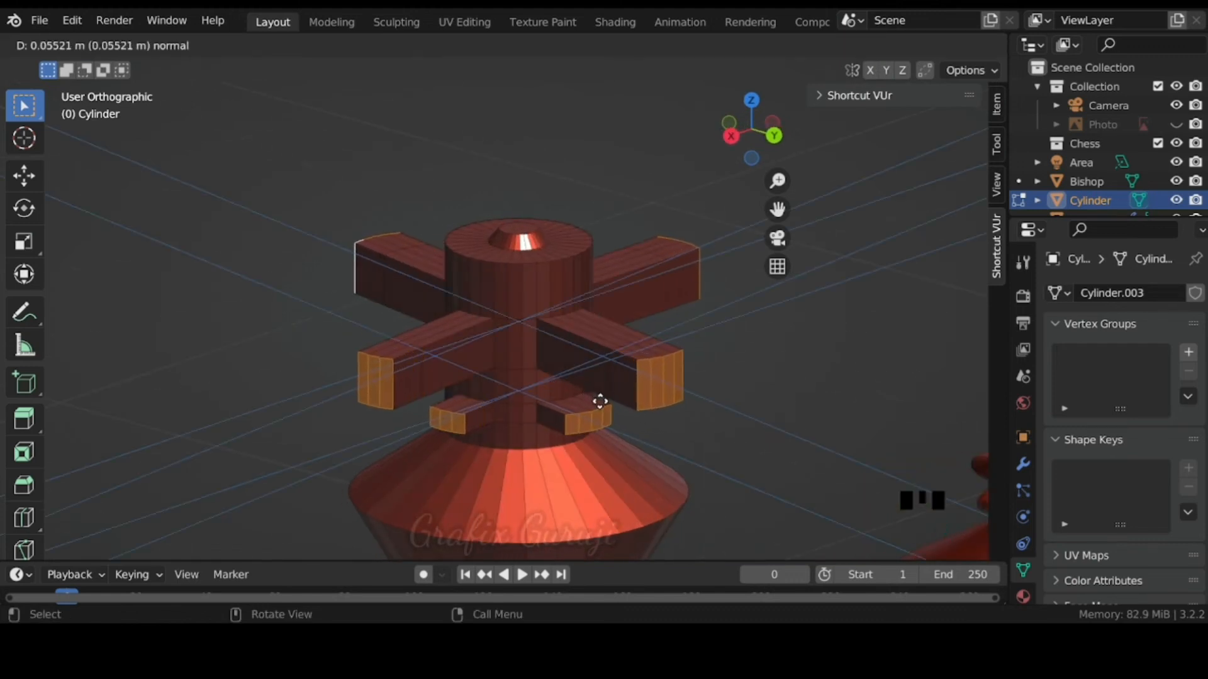
click(600, 402)
middle_drag(615, 369, 714, 359)
scroll(663, 375, down, 5)
scroll(663, 376, down, 3)
scroll(629, 315, up, 5)
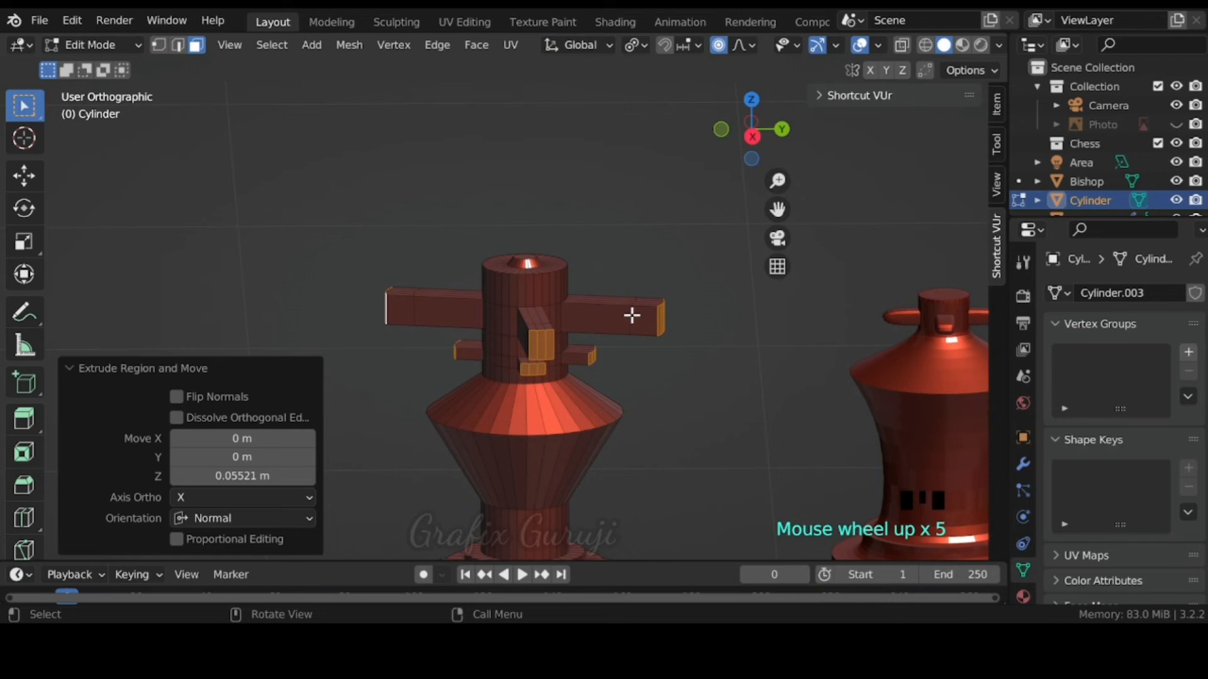
key(ctrl+z)
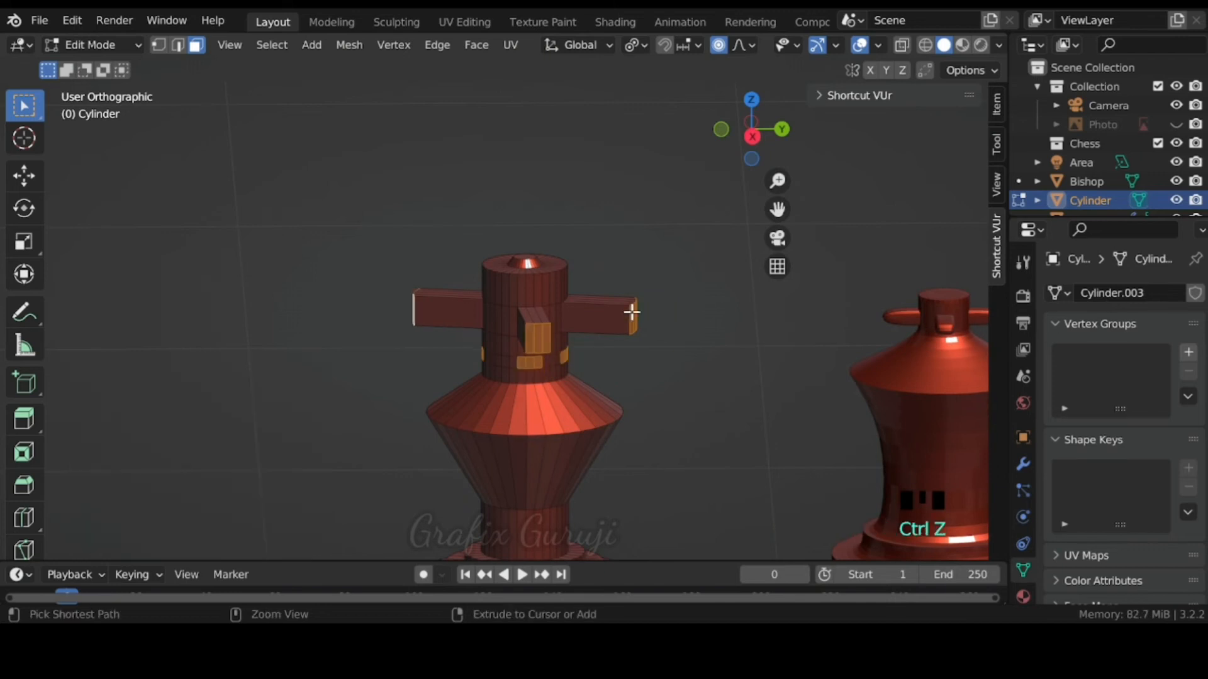
Step: Clear the selection and try to select the narrow lower band's centre faces beneath one arm in solid shading
click(640, 381)
scroll(550, 367, up, 3)
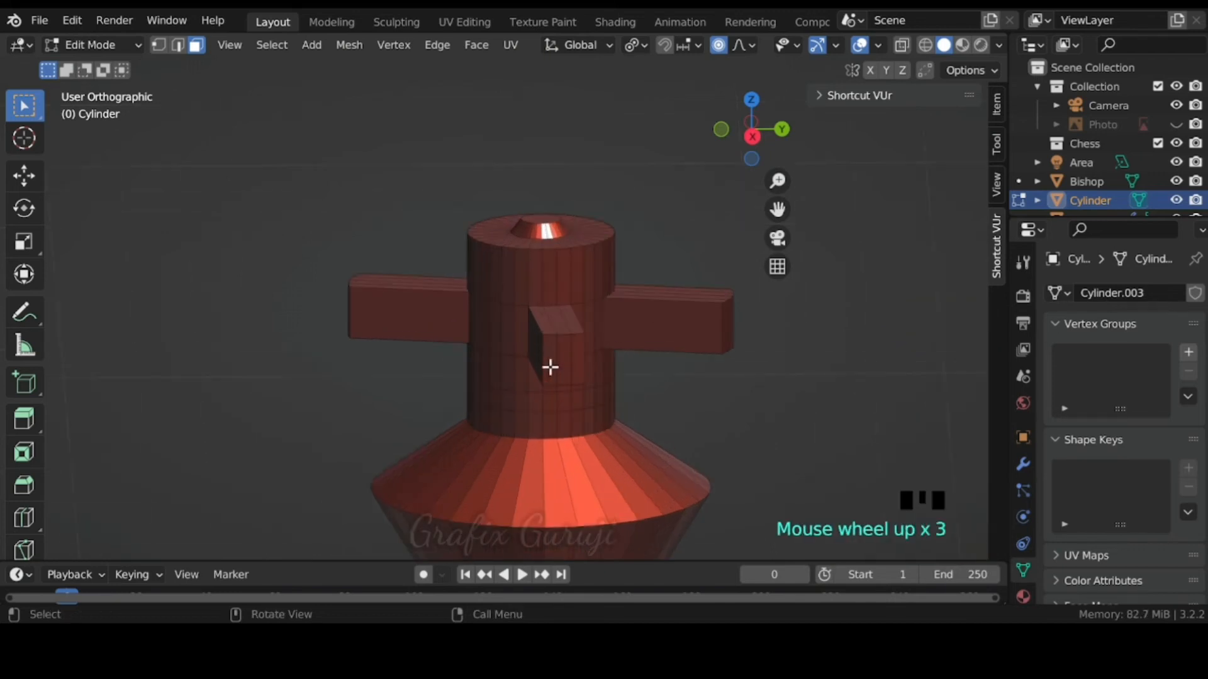
shift+click(548, 403)
shift+click(574, 402)
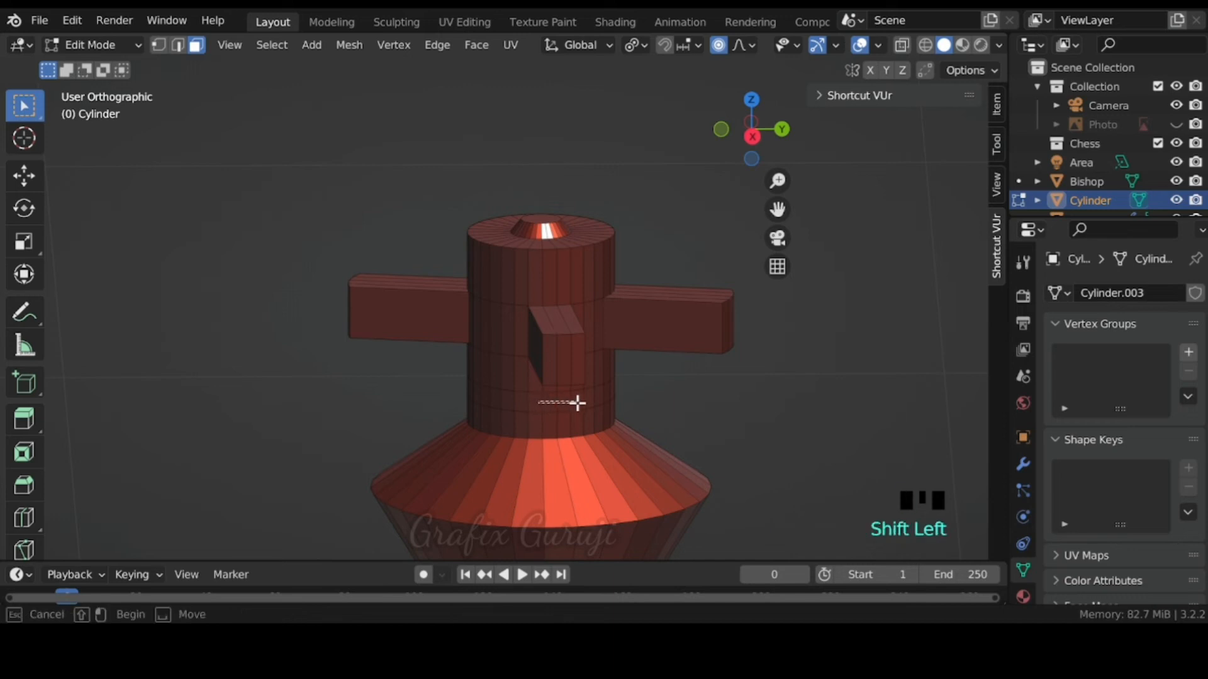
click(703, 382)
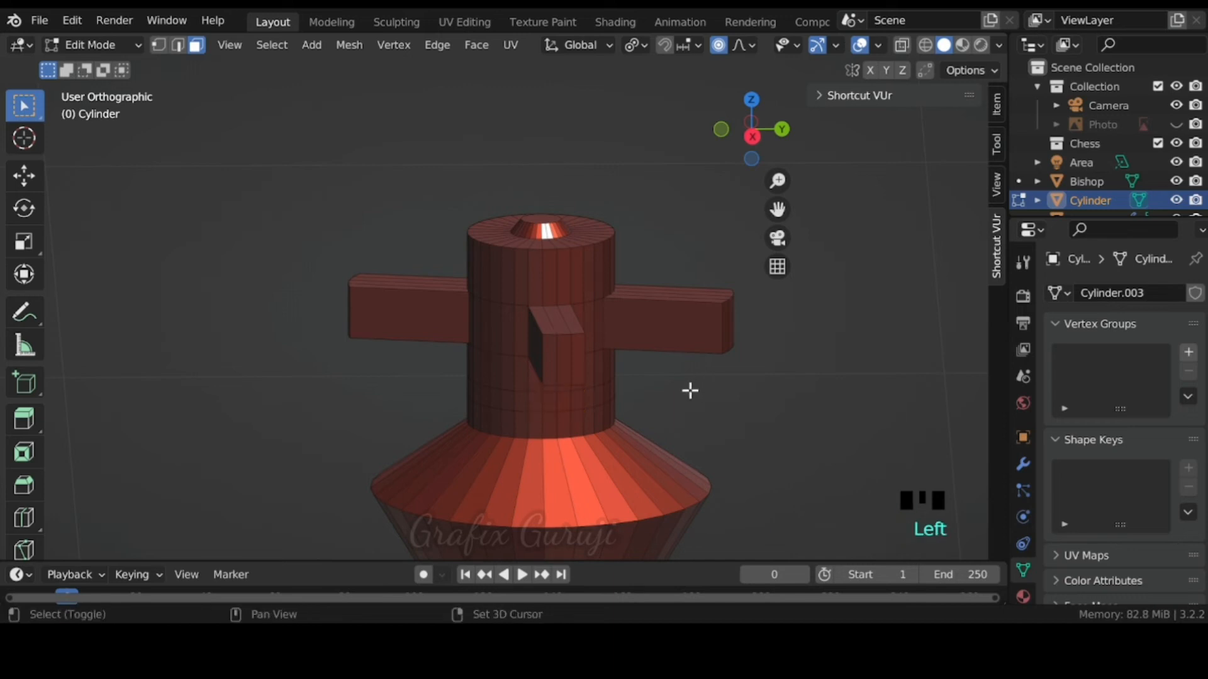
Step: Select the lower band's centre faces through the mesh in wireframe right view, add the adjacent face, and return to solid shading
key(shift+z)
key(KP_3)
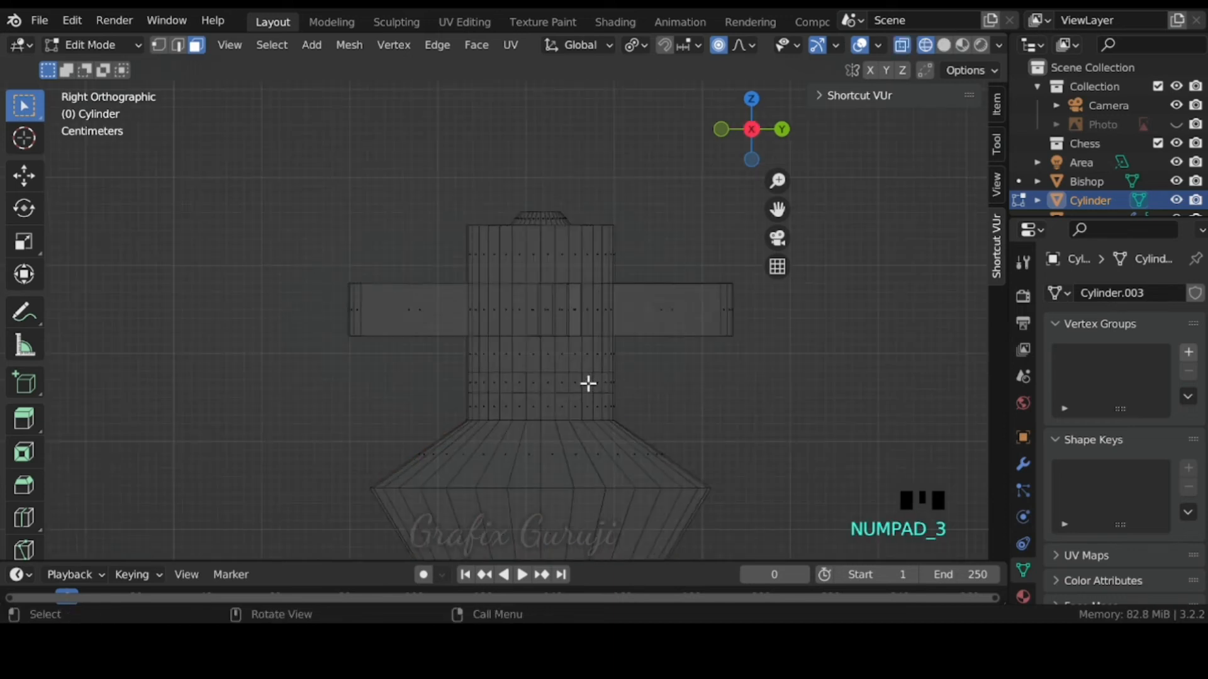
drag(533, 385, 578, 384)
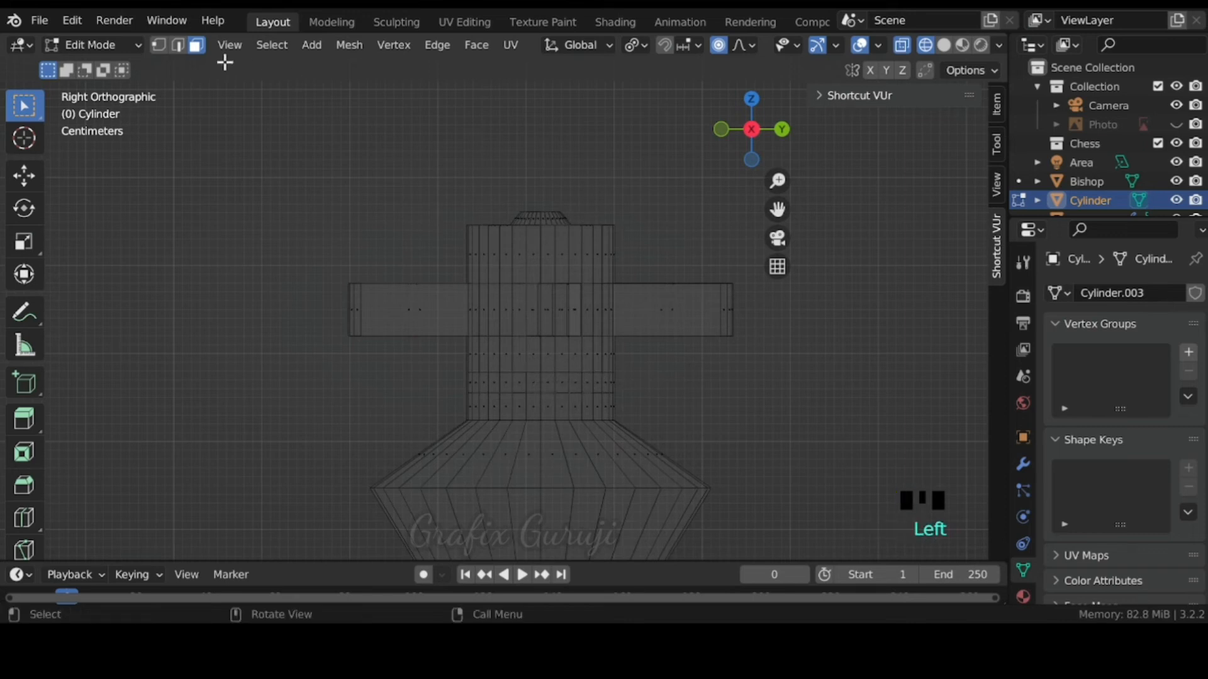
drag(520, 380, 563, 387)
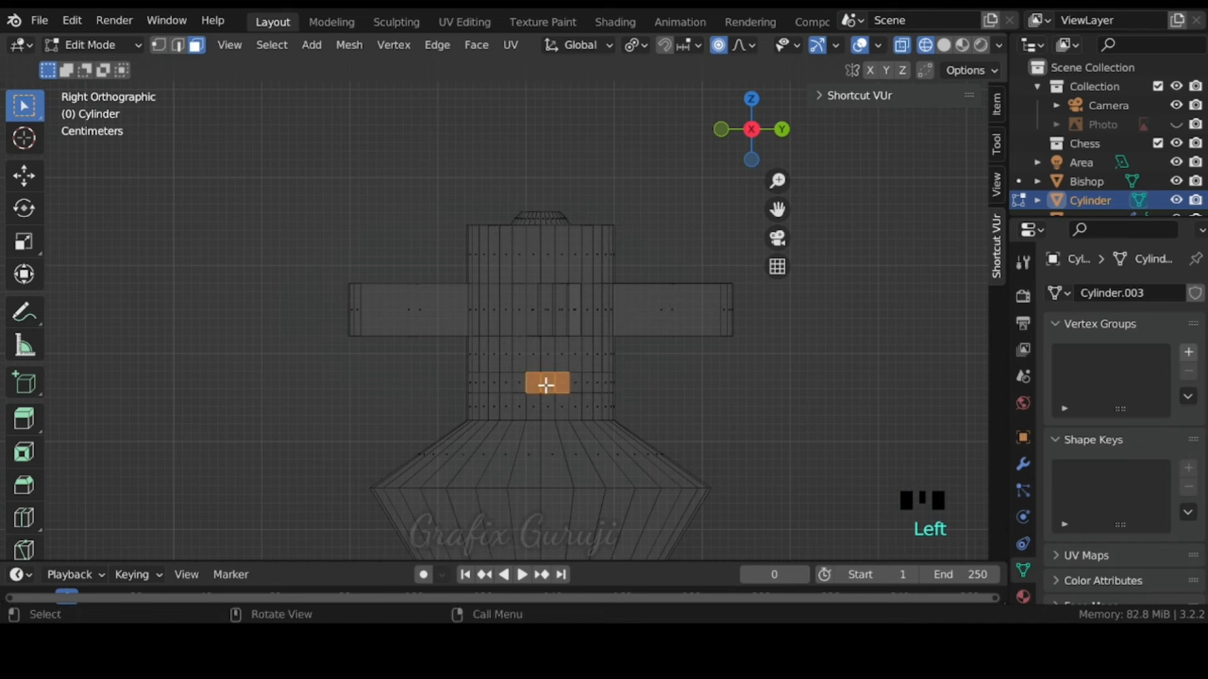
shift+click(520, 385)
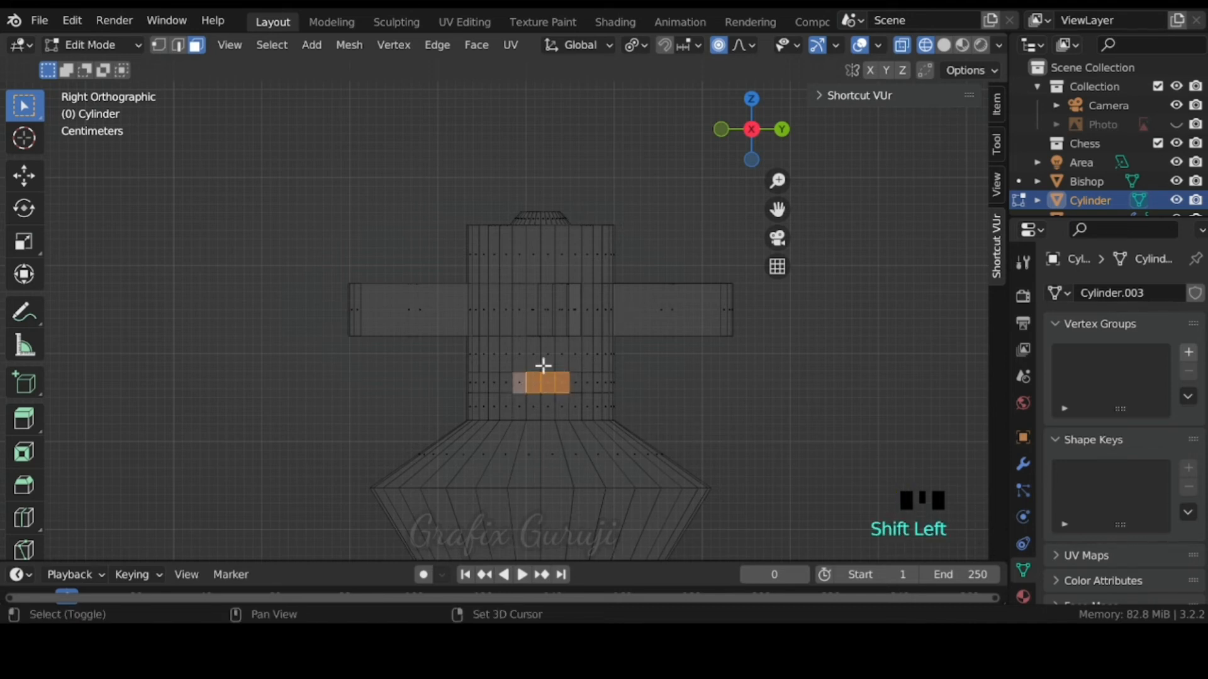
key(shift+z)
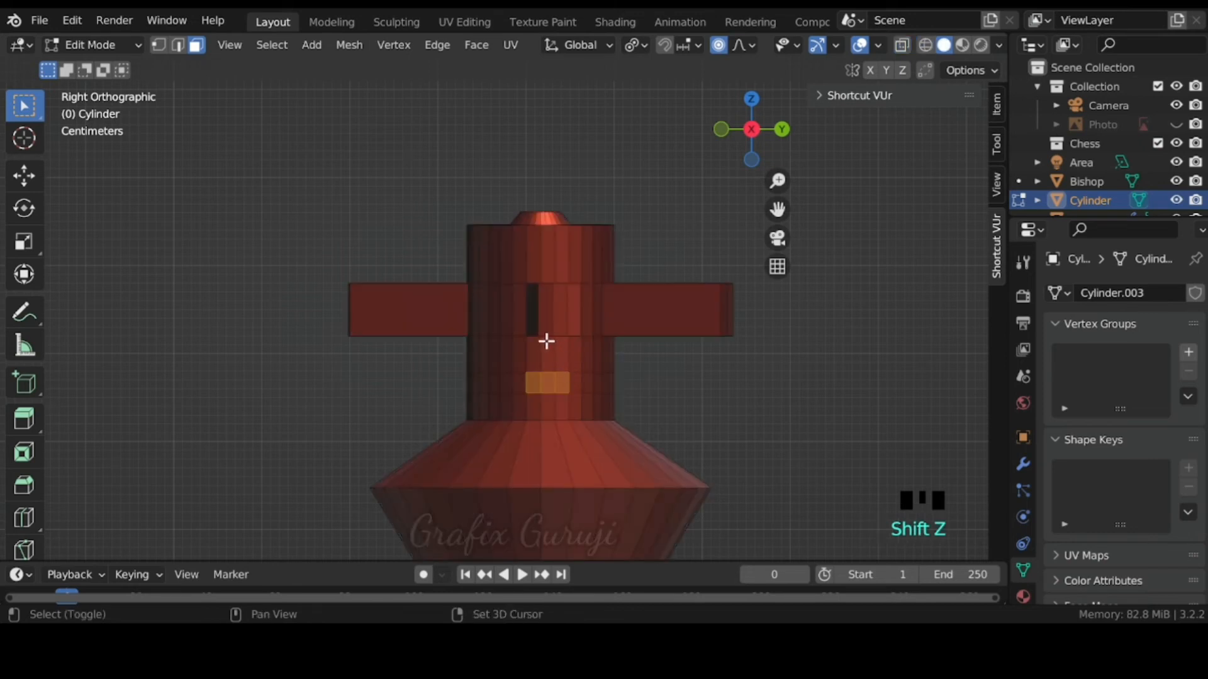
Step: Add the matching centre faces of the lower band on the column's two remaining sides to the selection
middle_drag(546, 342, 768, 342)
shift+scroll(762, 351, up, 1)
shift+drag(490, 387, 534, 391)
middle_drag(534, 391, 863, 329)
shift+drag(462, 388, 515, 404)
Step: Extrude the four selected lower face groups outward about 0.021 m along their normals
middle_drag(517, 390, 579, 412)
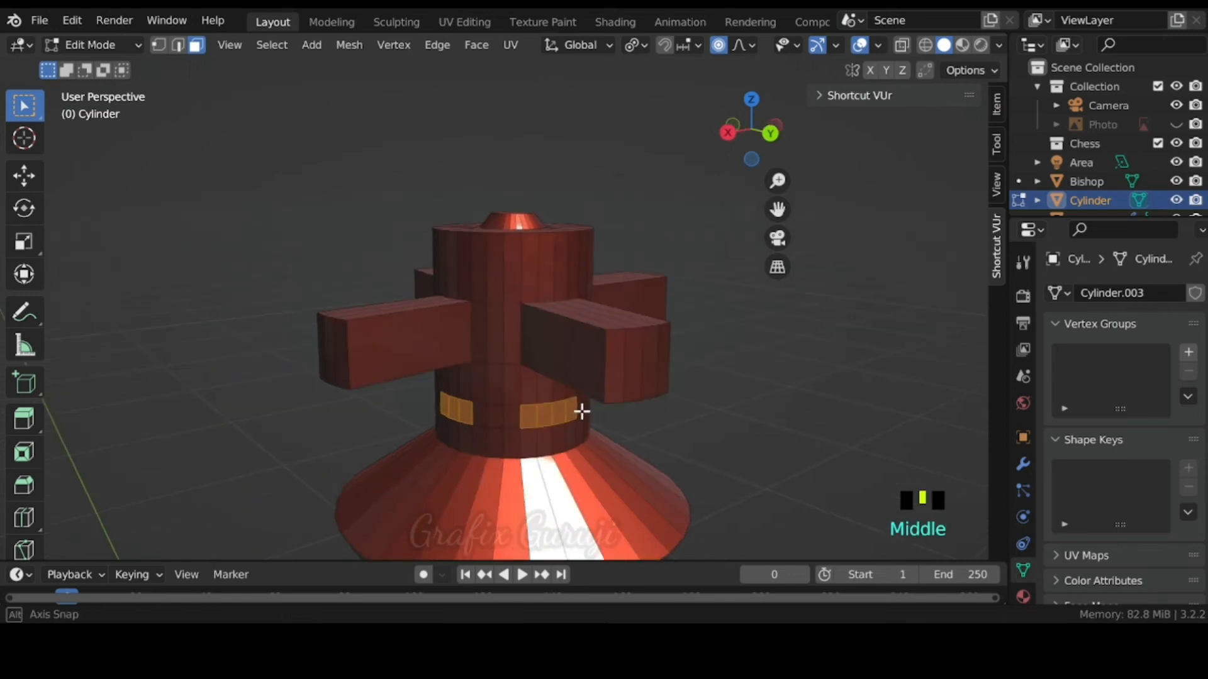
scroll(583, 408, down, 2)
key(e)
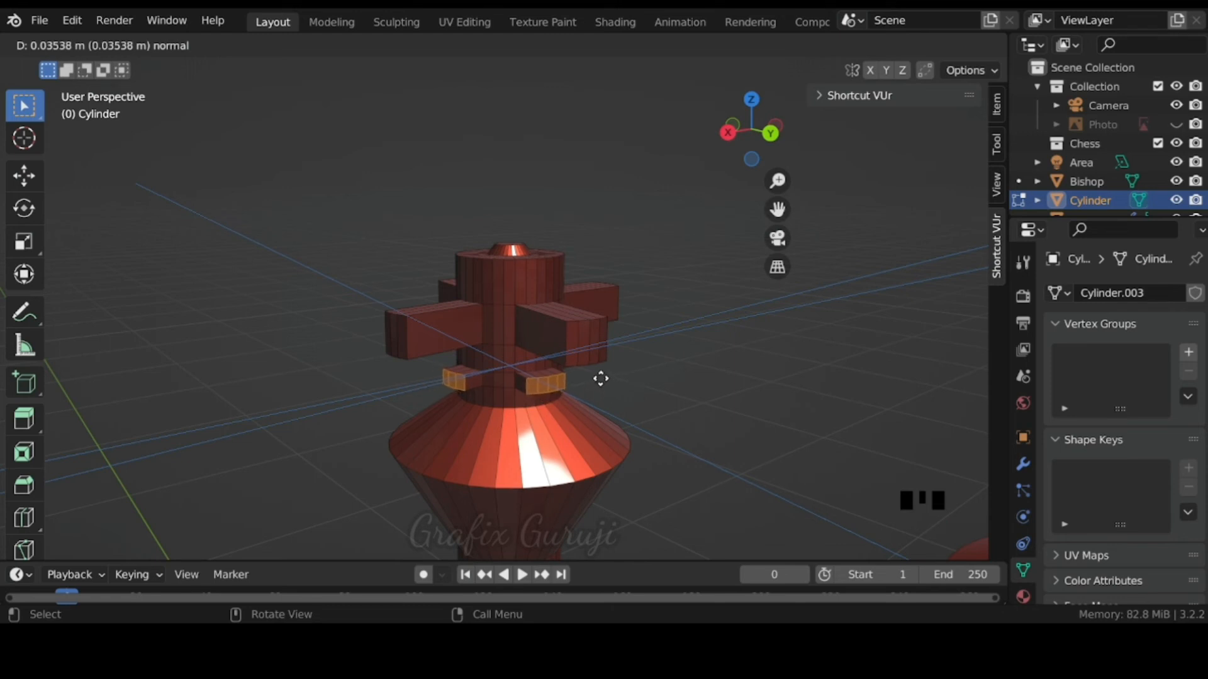
click(593, 378)
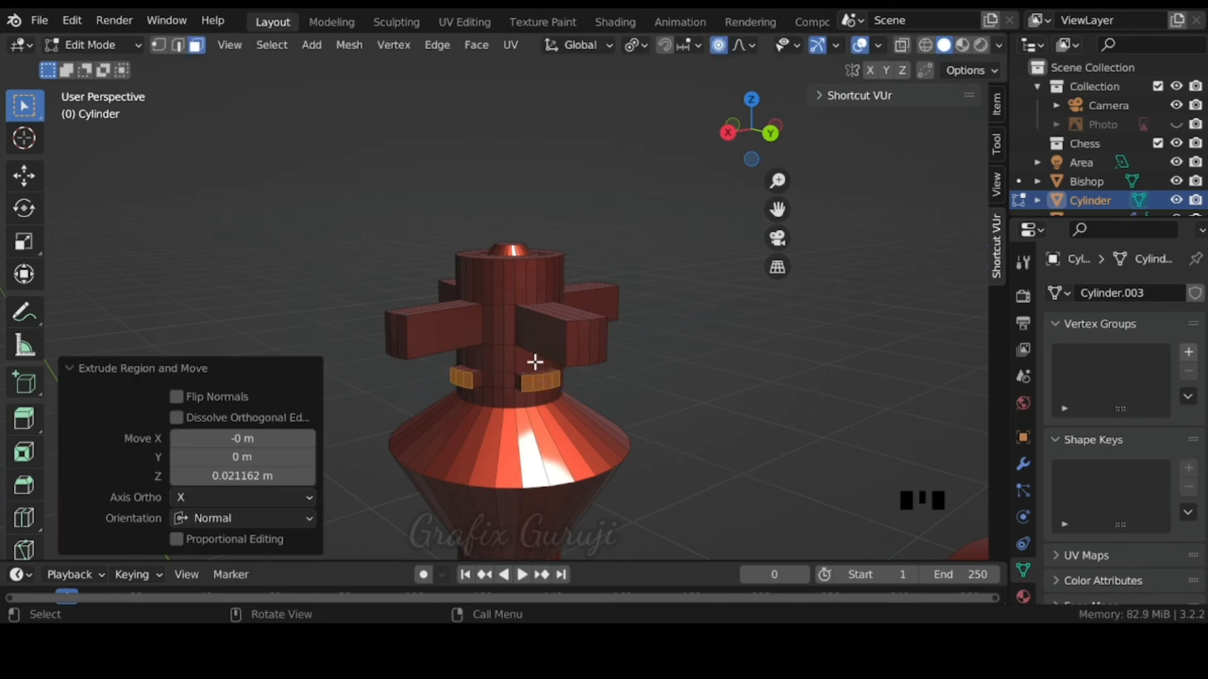
Step: Add a Subdivision Surface modifier to the king piece
middle_drag(534, 358, 647, 340)
scroll(648, 337, down, 6)
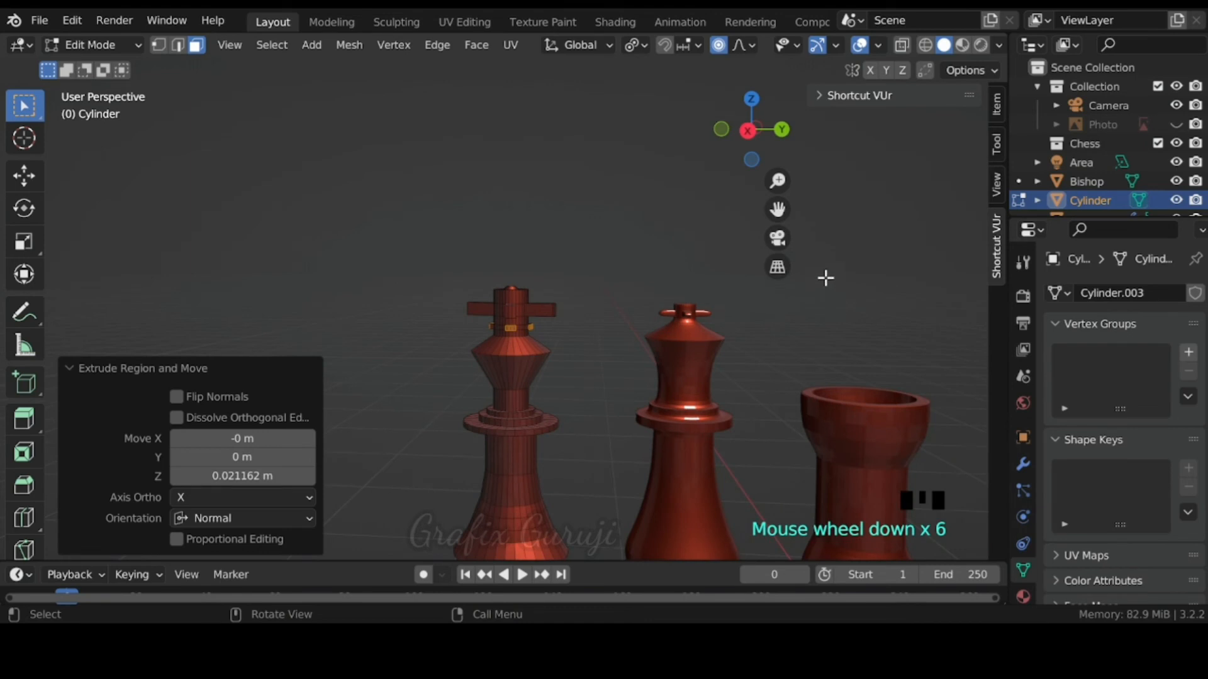
click(1023, 465)
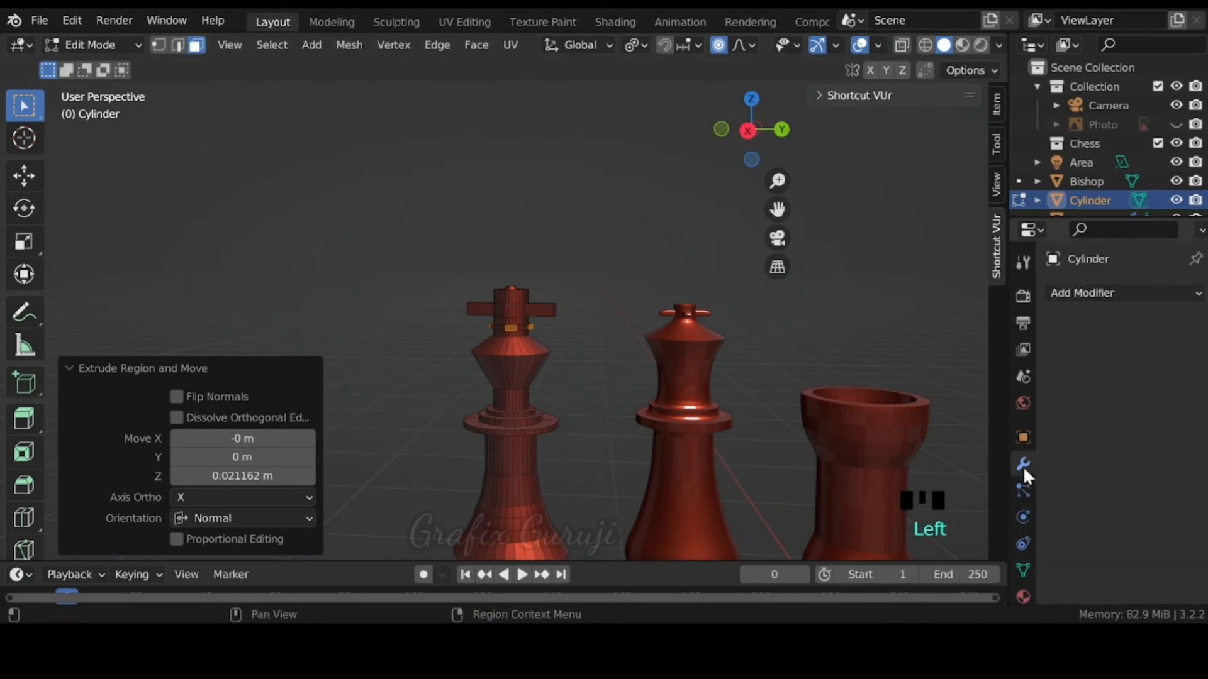
click(1063, 292)
scroll(829, 597, down, 2)
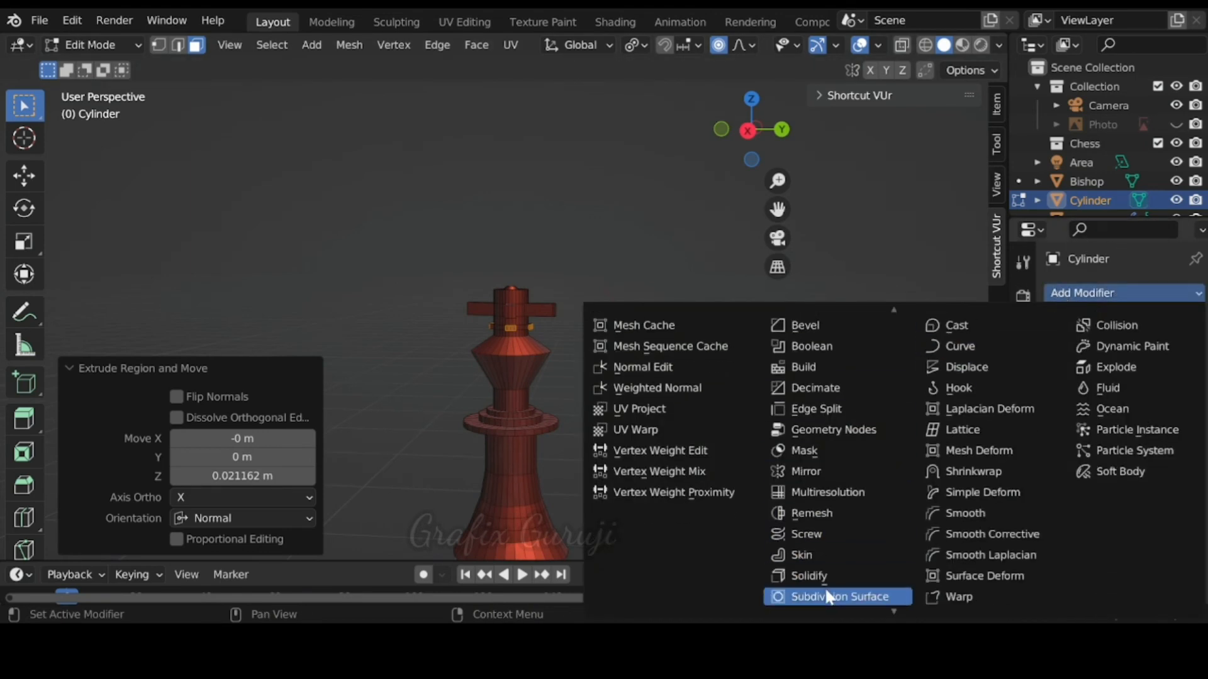
click(829, 597)
Step: Add one loop cut around the king's base and slide it to the bottom edge with a factor of 1.000
scroll(586, 394, down, 2)
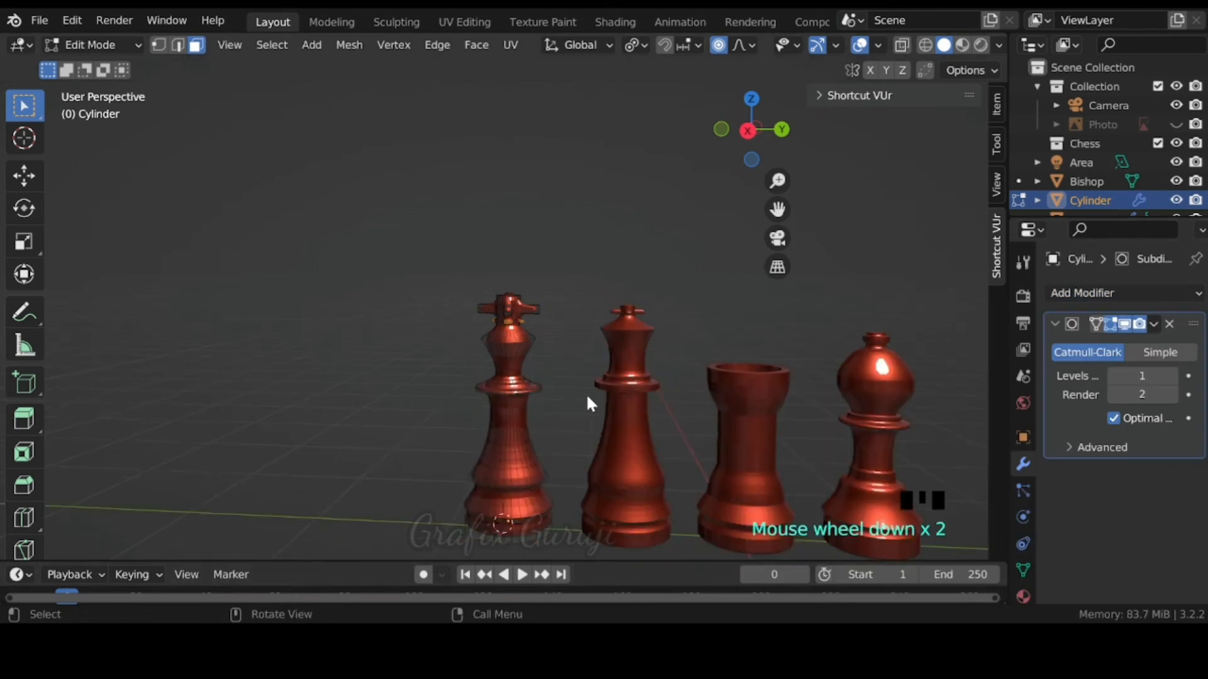
scroll(586, 394, up, 5)
scroll(586, 394, down, 5)
middle_drag(587, 396, 606, 388)
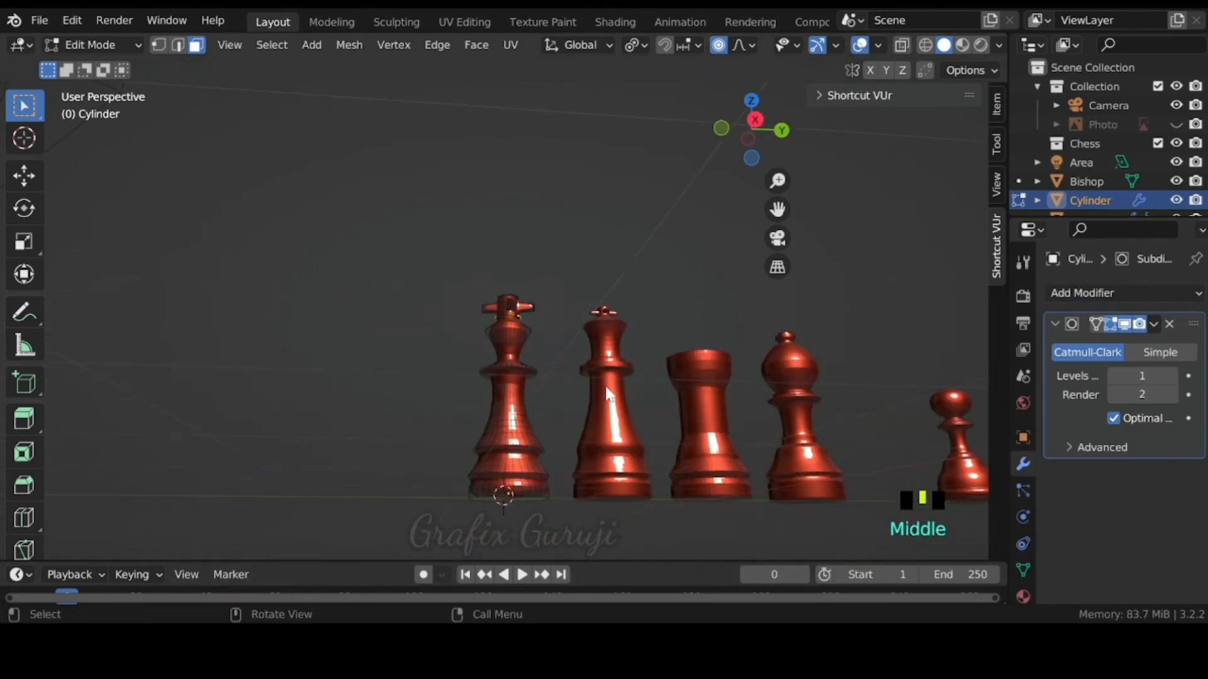
key(ctrl+r)
click(527, 491)
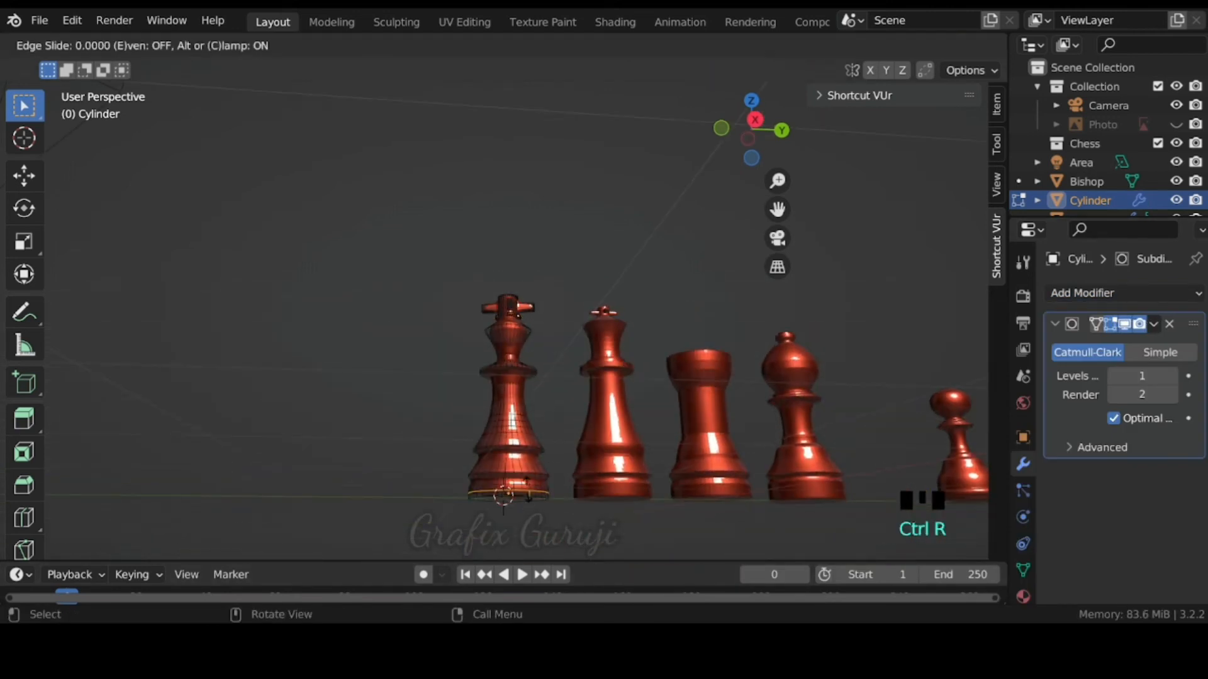
click(538, 500)
Step: Select the edge loop around the widest part of the king's flared head
scroll(541, 469, up, 5)
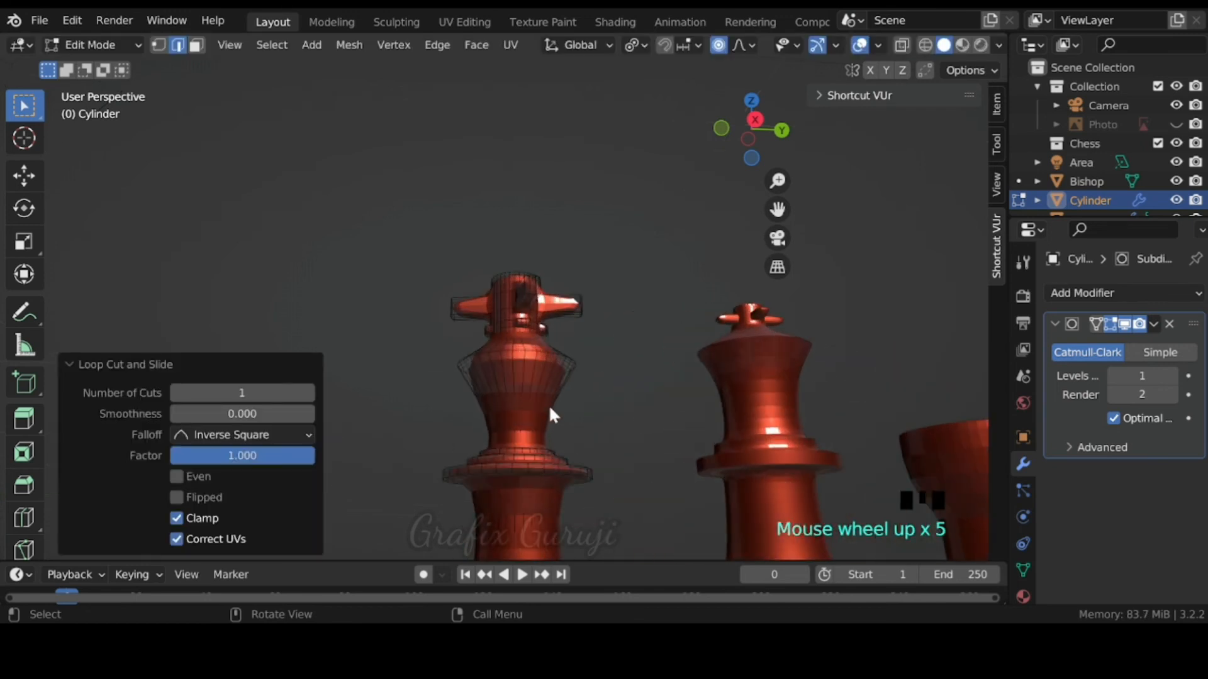
middle_drag(549, 405, 539, 393)
click(538, 366)
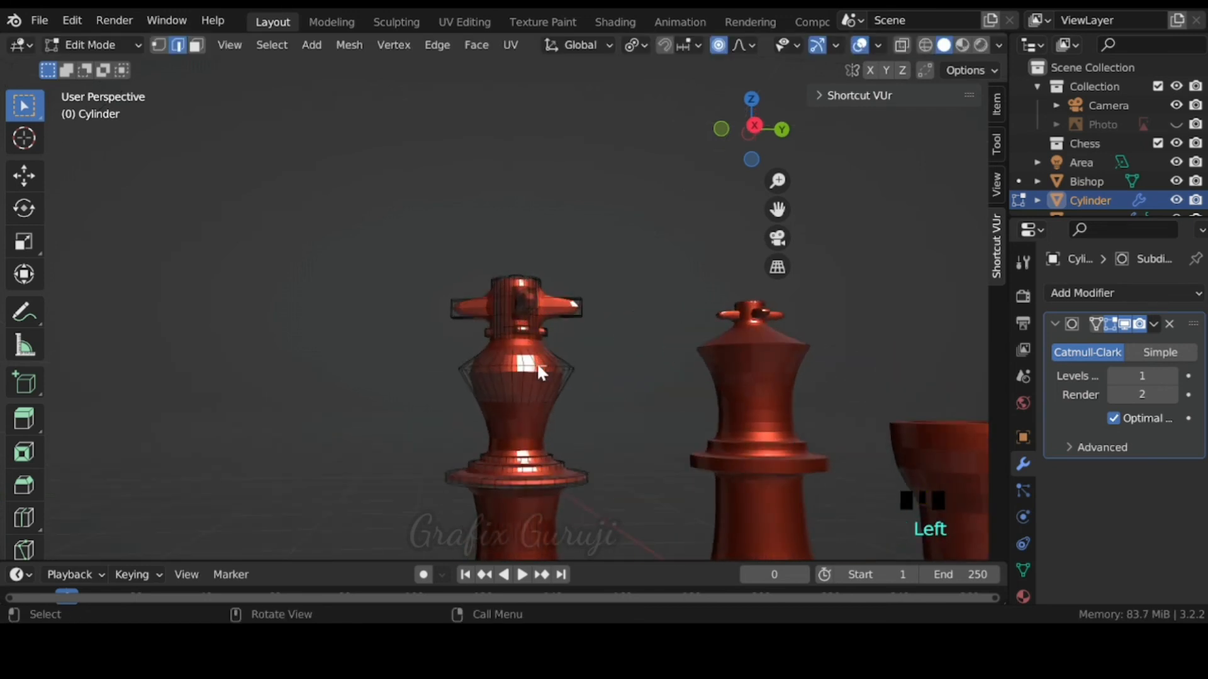
click(539, 361)
double_click(539, 361)
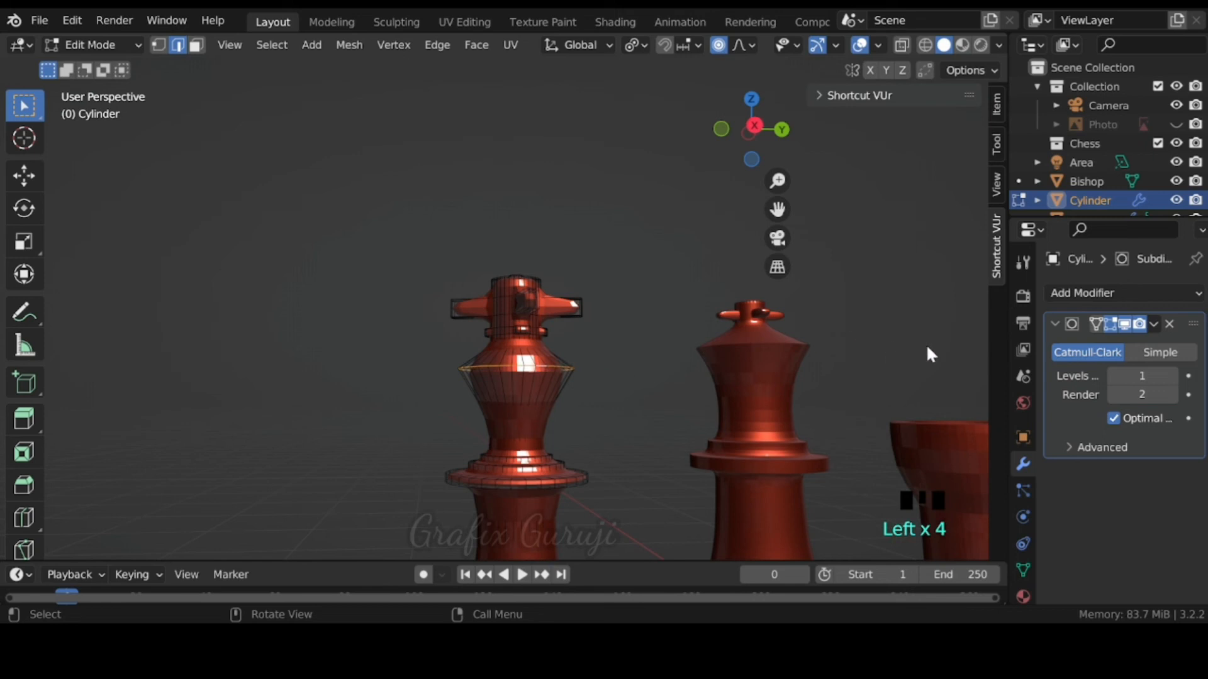
Step: Set the mean crease of the selected edge loop around the king's flared head to 1.00
key(n)
key(n)
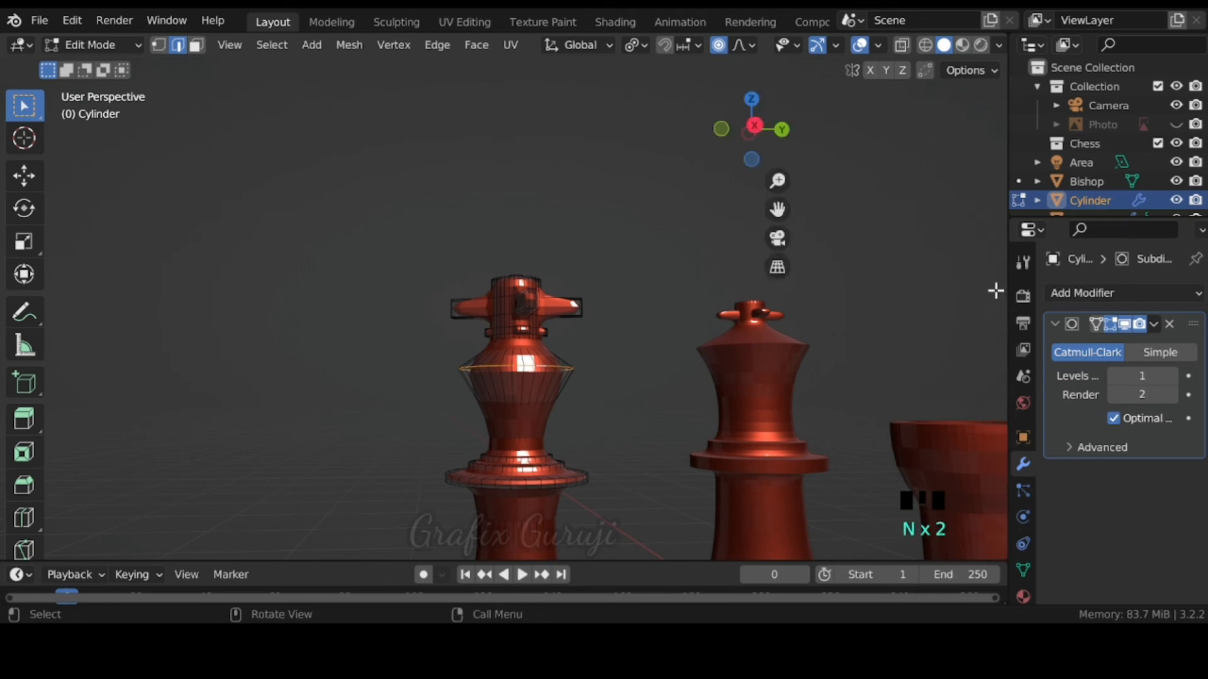
click(830, 95)
click(831, 94)
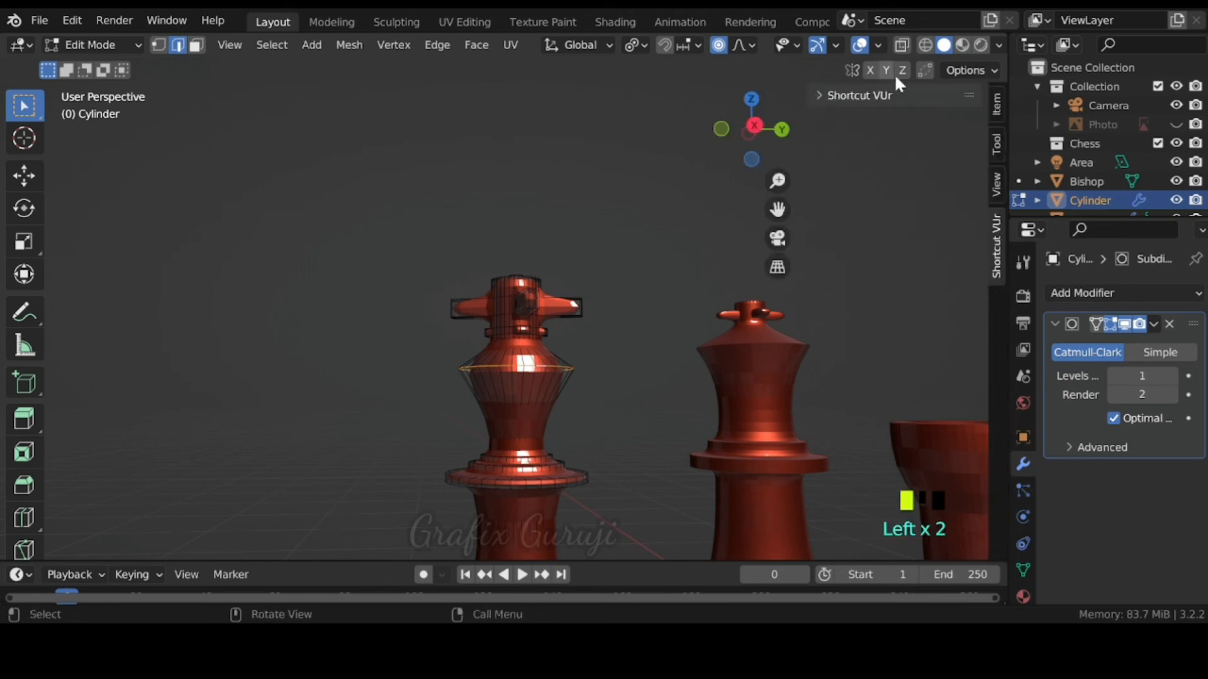
click(996, 106)
click(997, 106)
drag(893, 323, 931, 323)
click(893, 323)
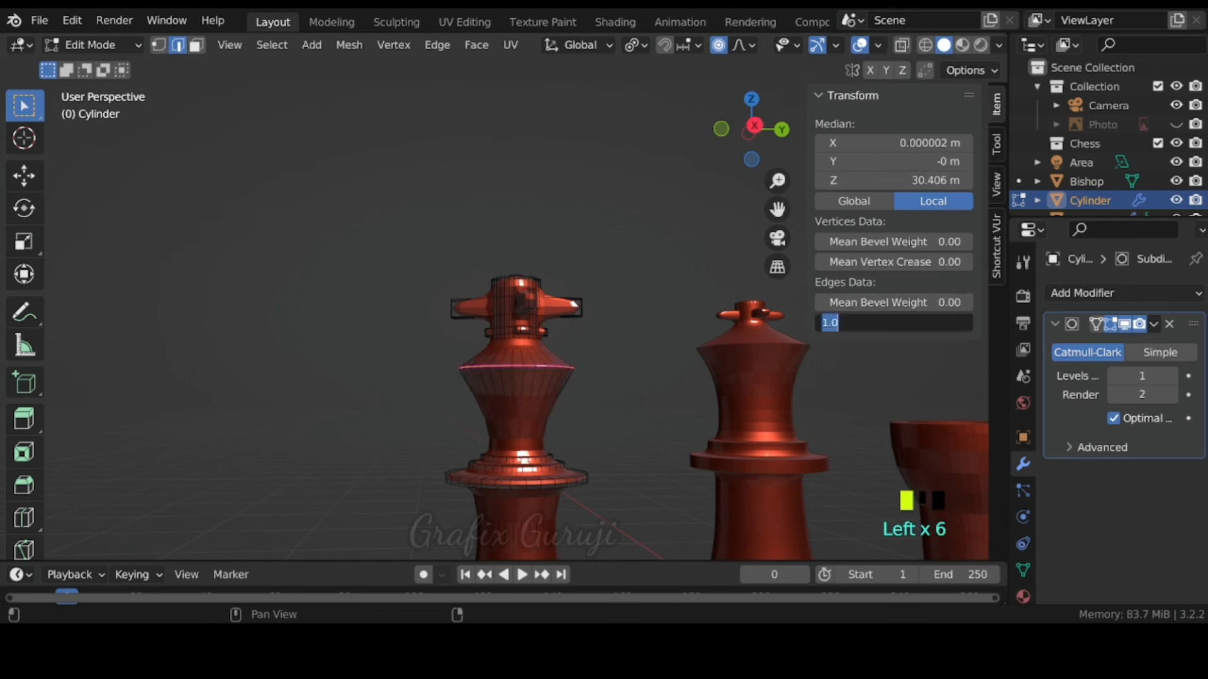
Step: Add one loop cut to the tapered section below the creased edge and slide it down to the neck with a factor of 1.000
middle_drag(480, 415, 504, 440)
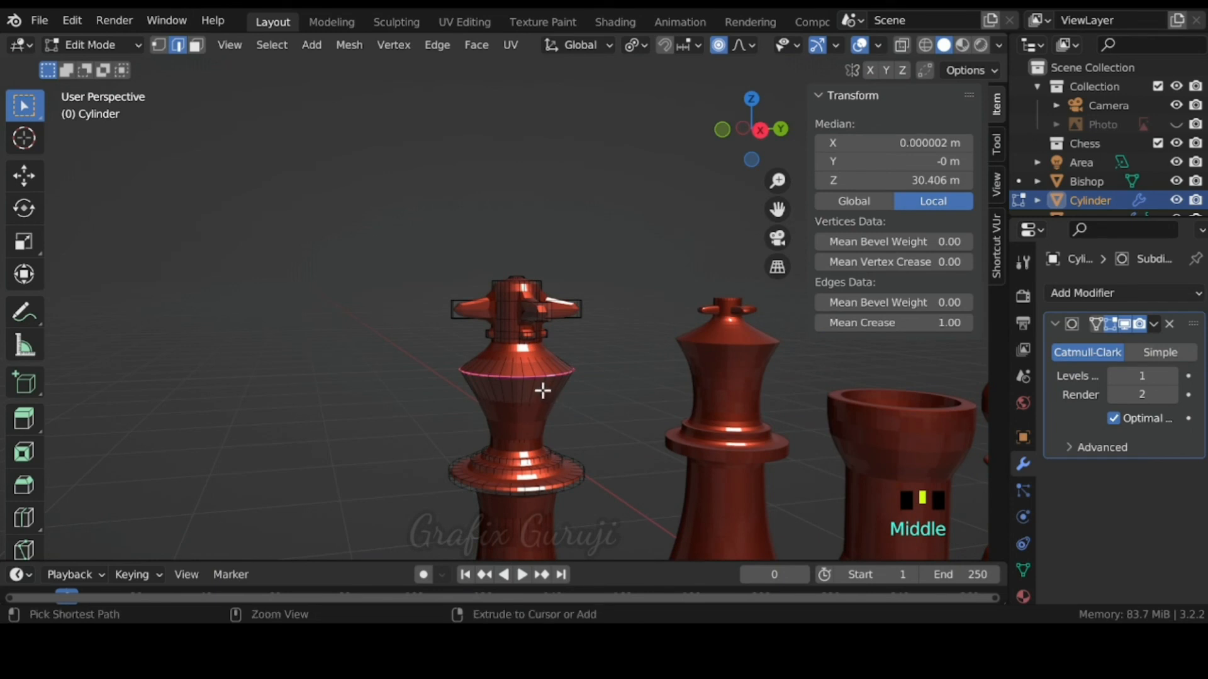
key(ctrl+r)
click(543, 393)
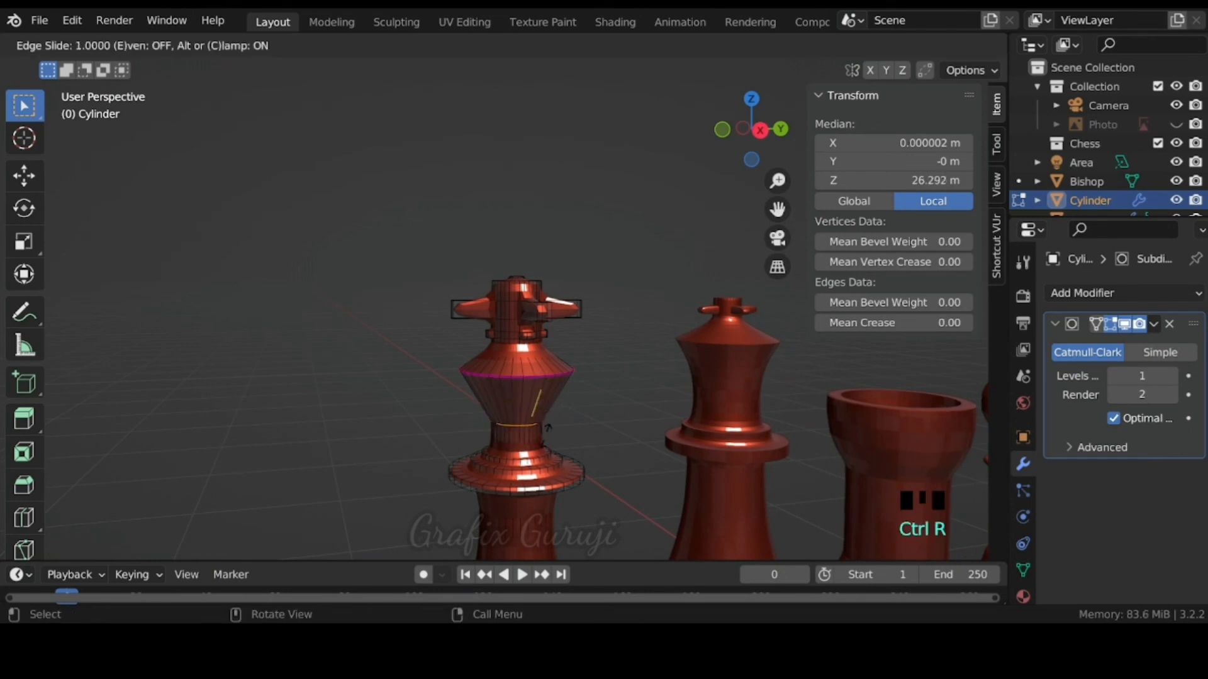
click(549, 427)
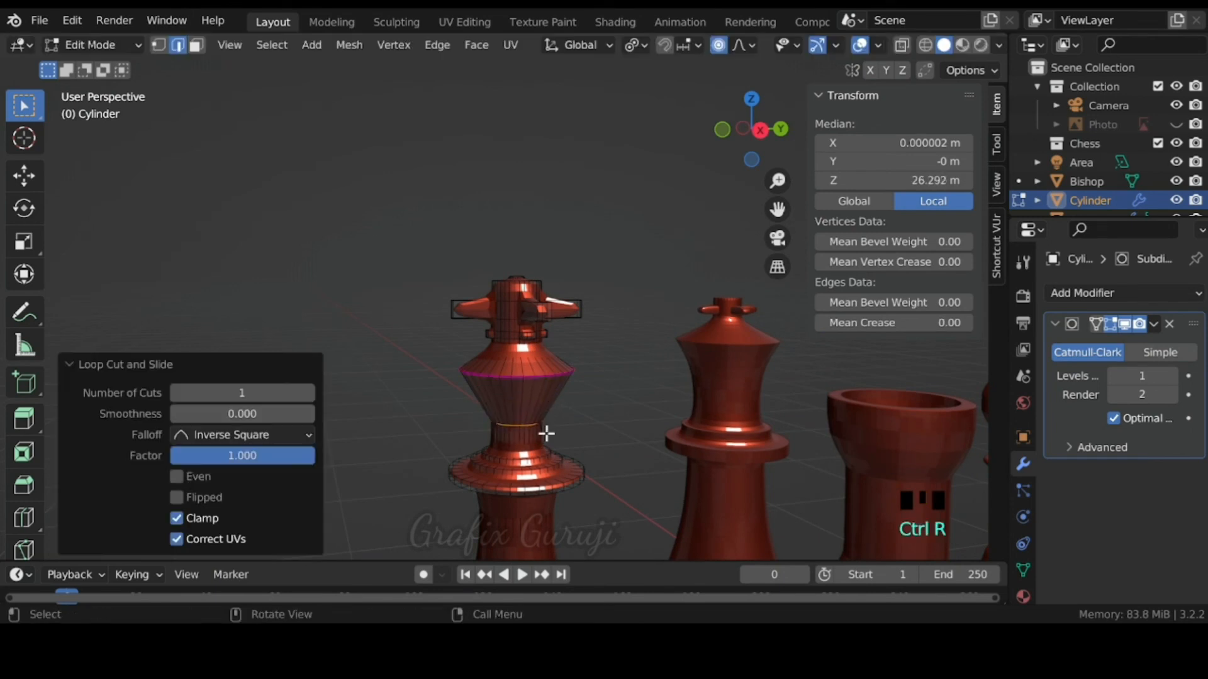
Step: Add one loop cut on the slope above the creased edge and slide it upward to a factor of about -0.574
click(541, 359)
key(ctrl+r)
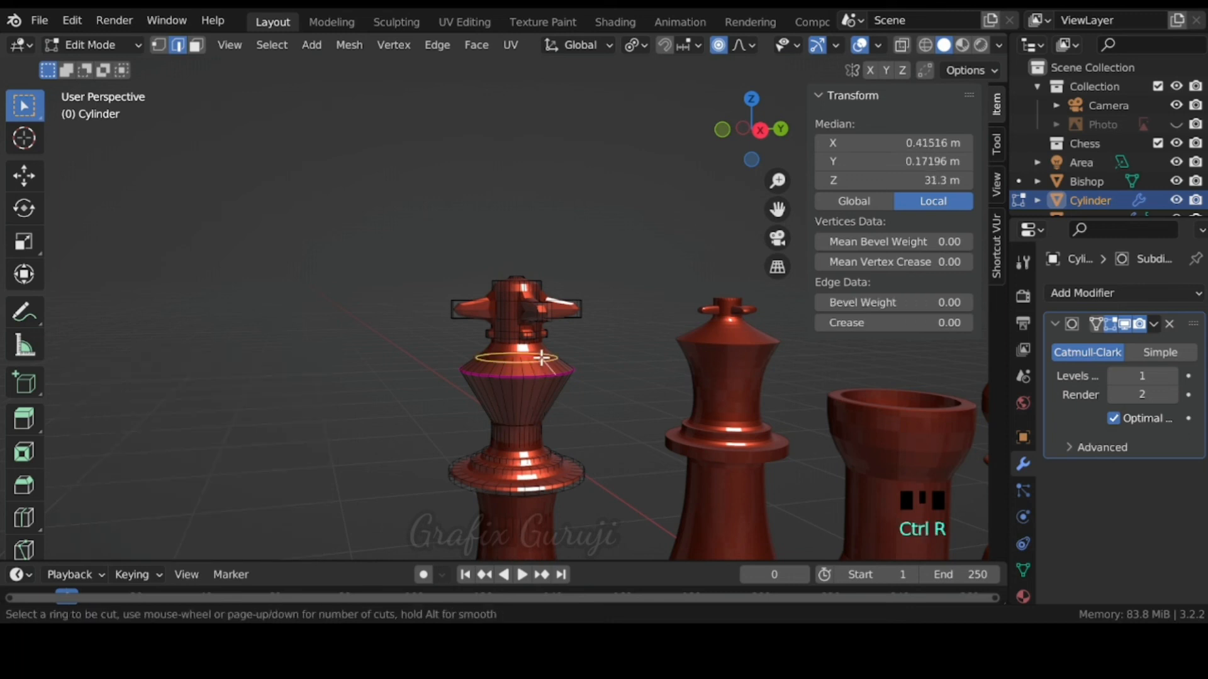
click(545, 359)
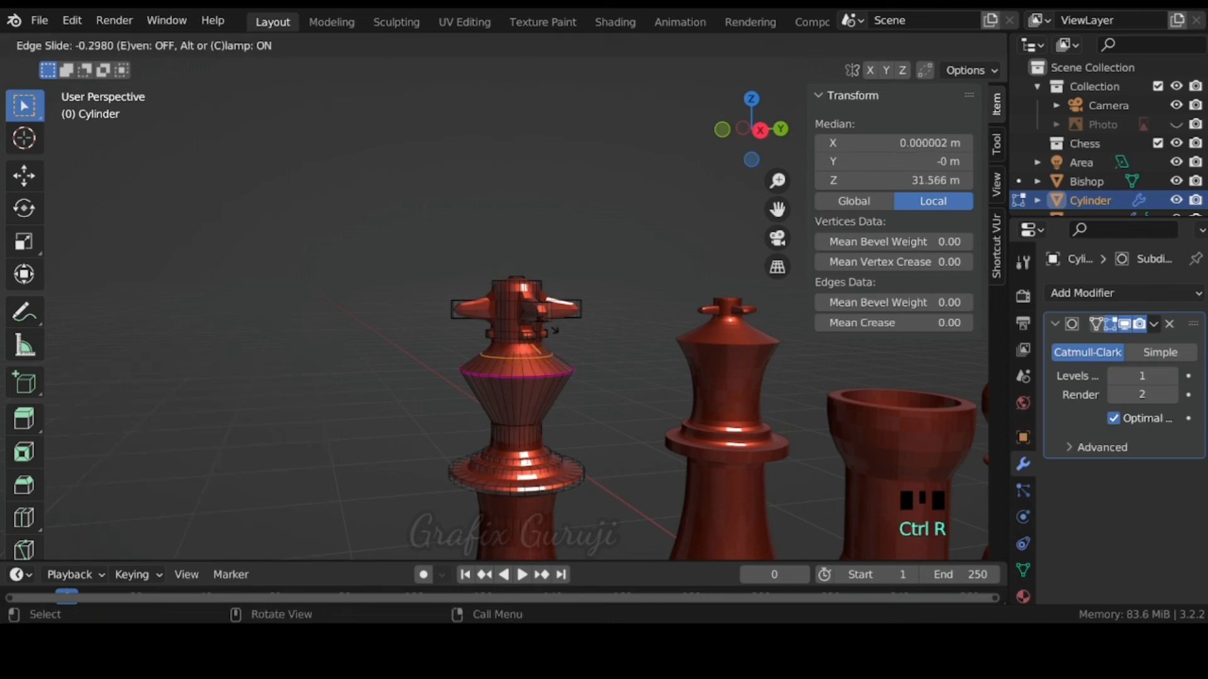
click(555, 325)
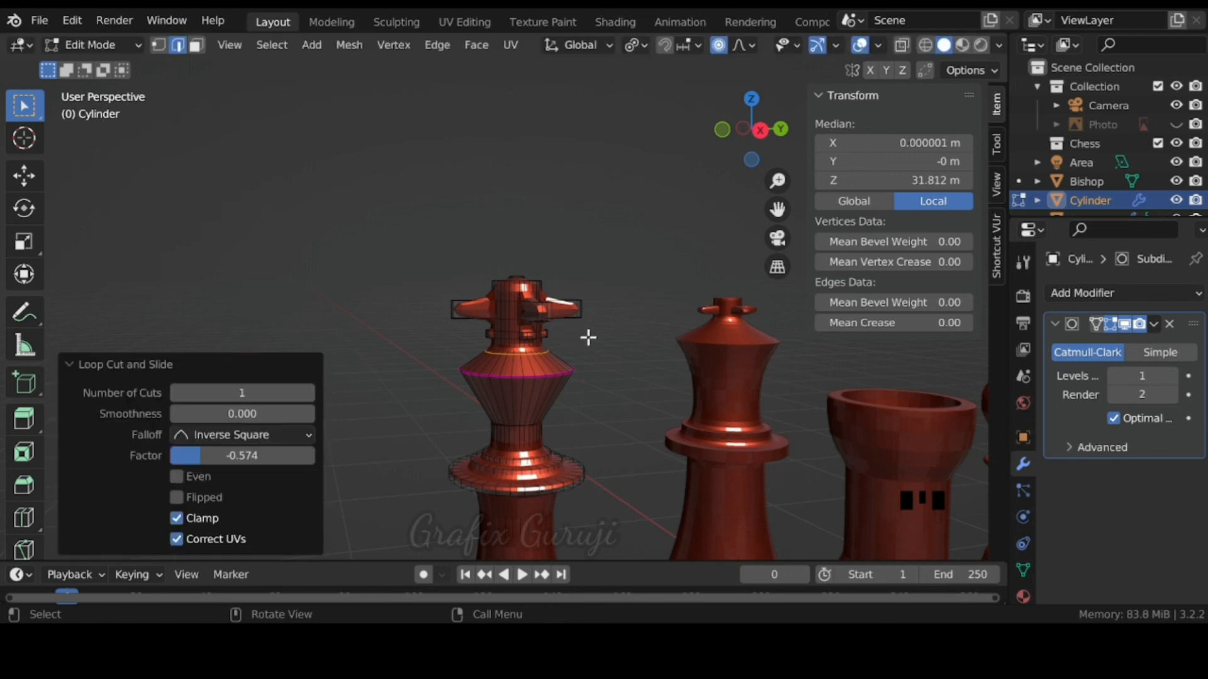
Step: Add a loop cut near the top rim of the king's cross with factor -0.800, and another just above its arms with factor 1.000
click(533, 287)
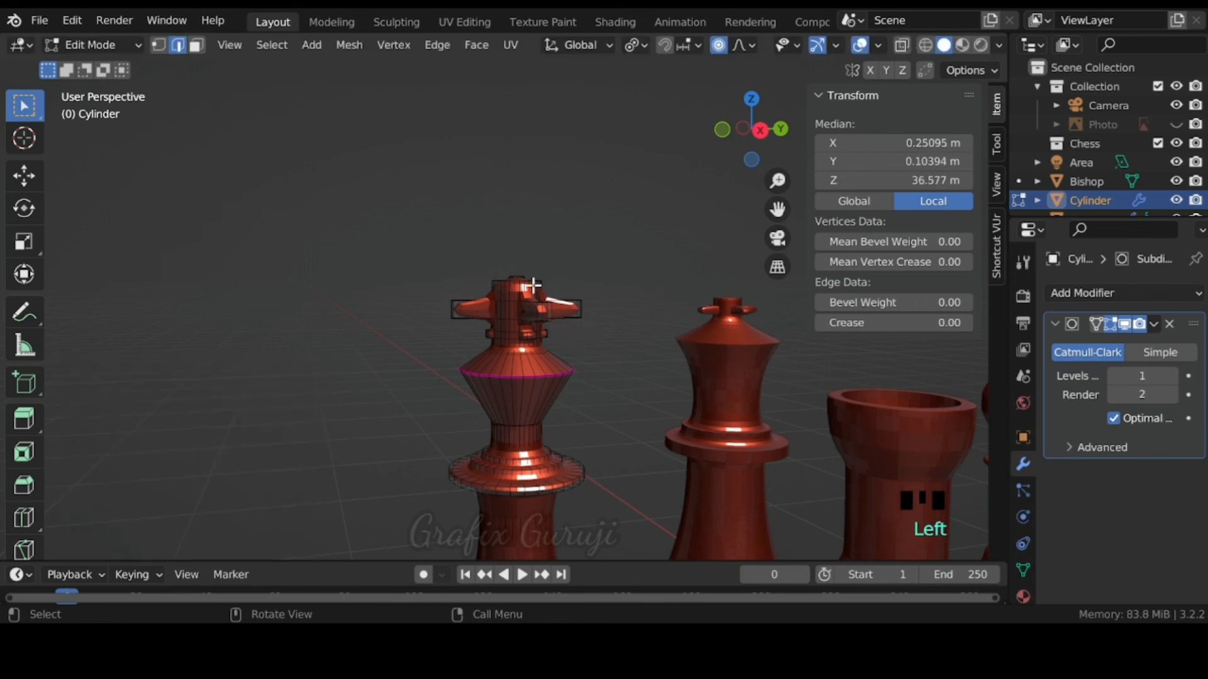
key(ctrl+r)
click(534, 284)
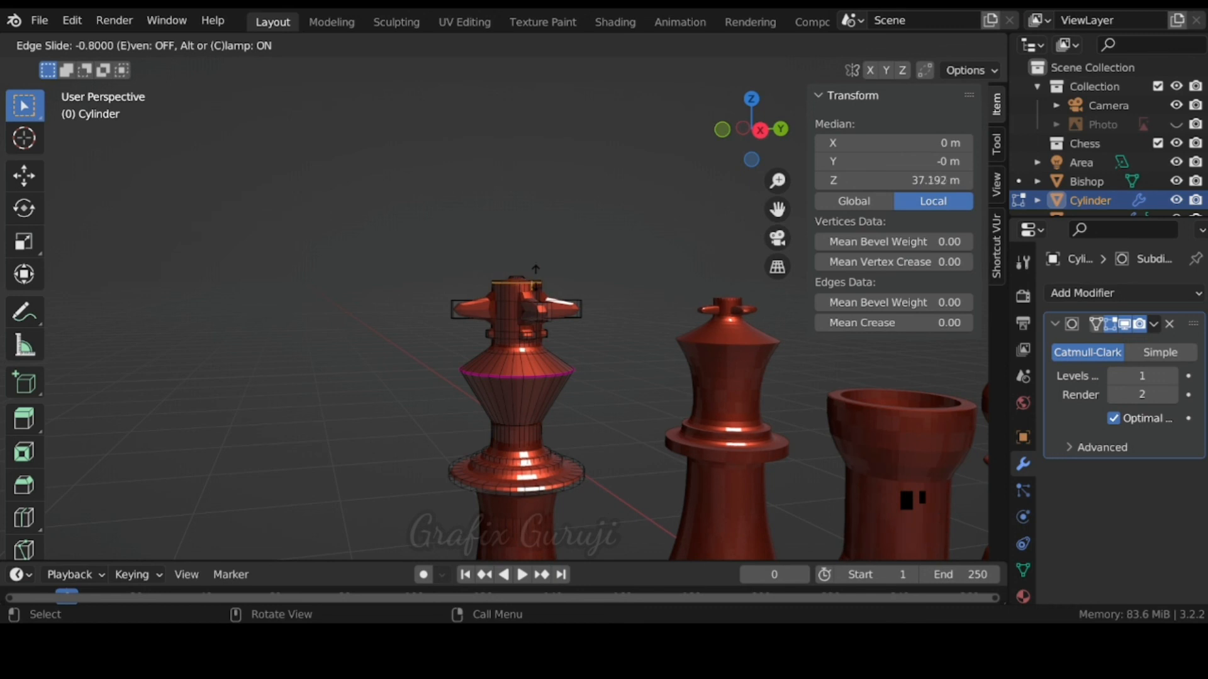
click(535, 277)
key(ctrl+r)
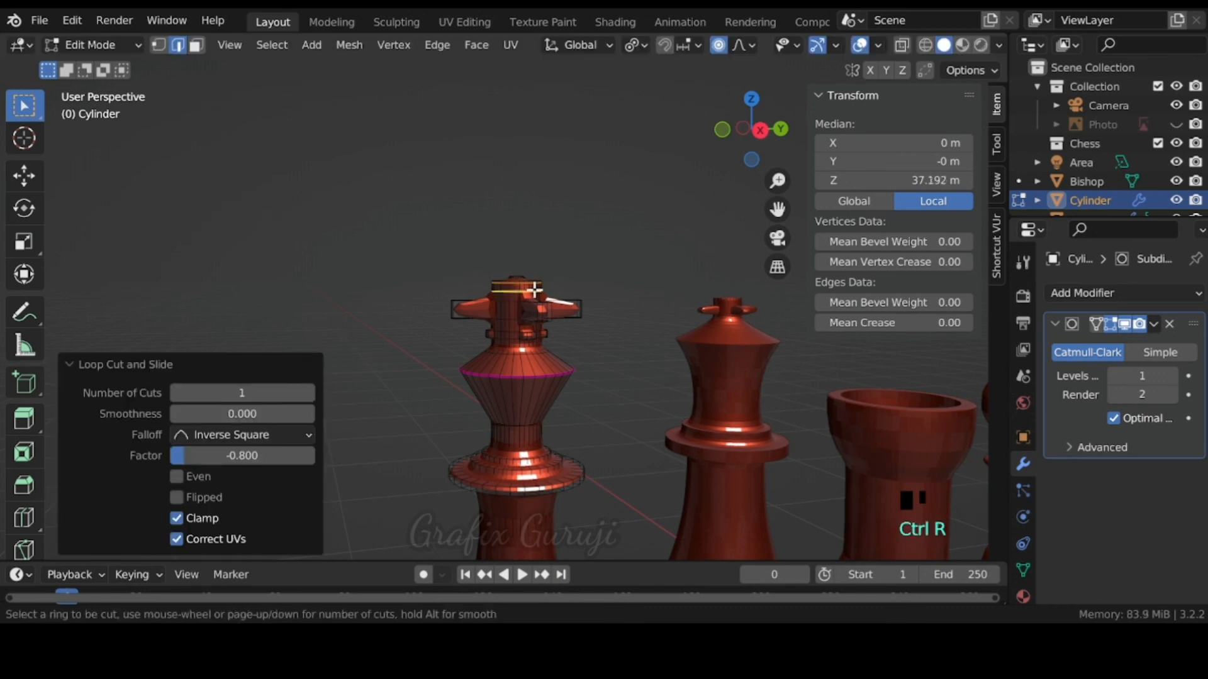
click(533, 296)
click(538, 306)
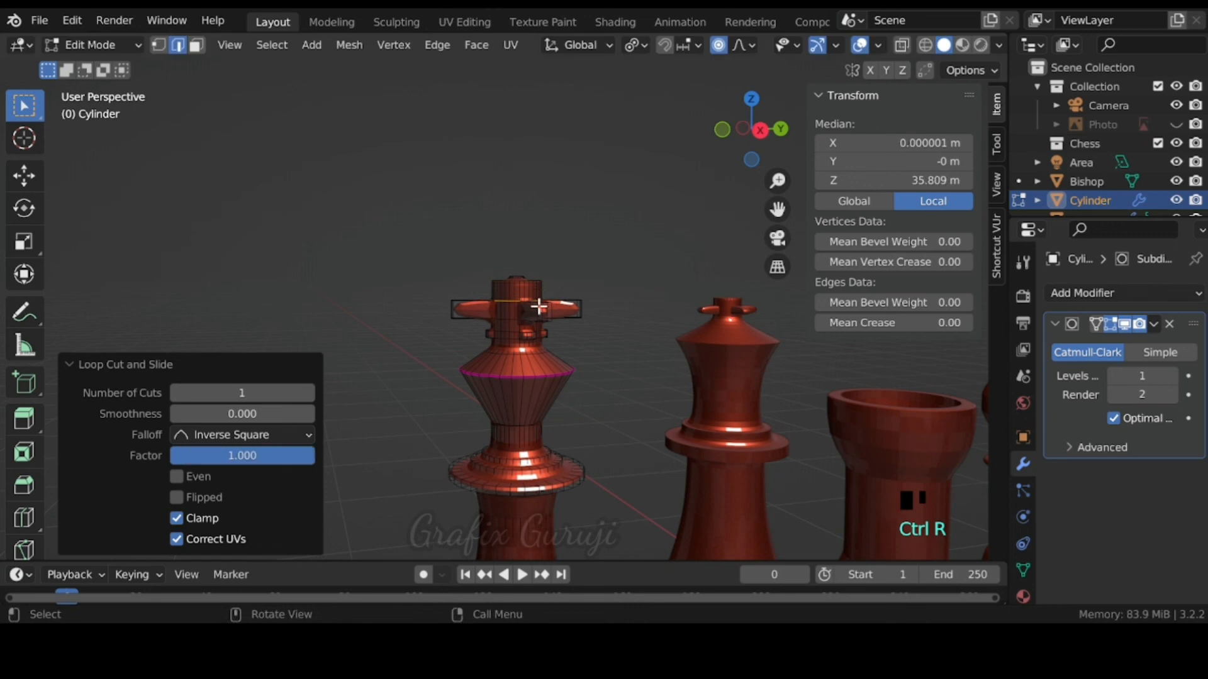
Step: Add four loop cuts to the upper body just below the king's collar and slide them down with a factor of 1.000
middle_drag(572, 352, 557, 312)
scroll(564, 337, down, 2)
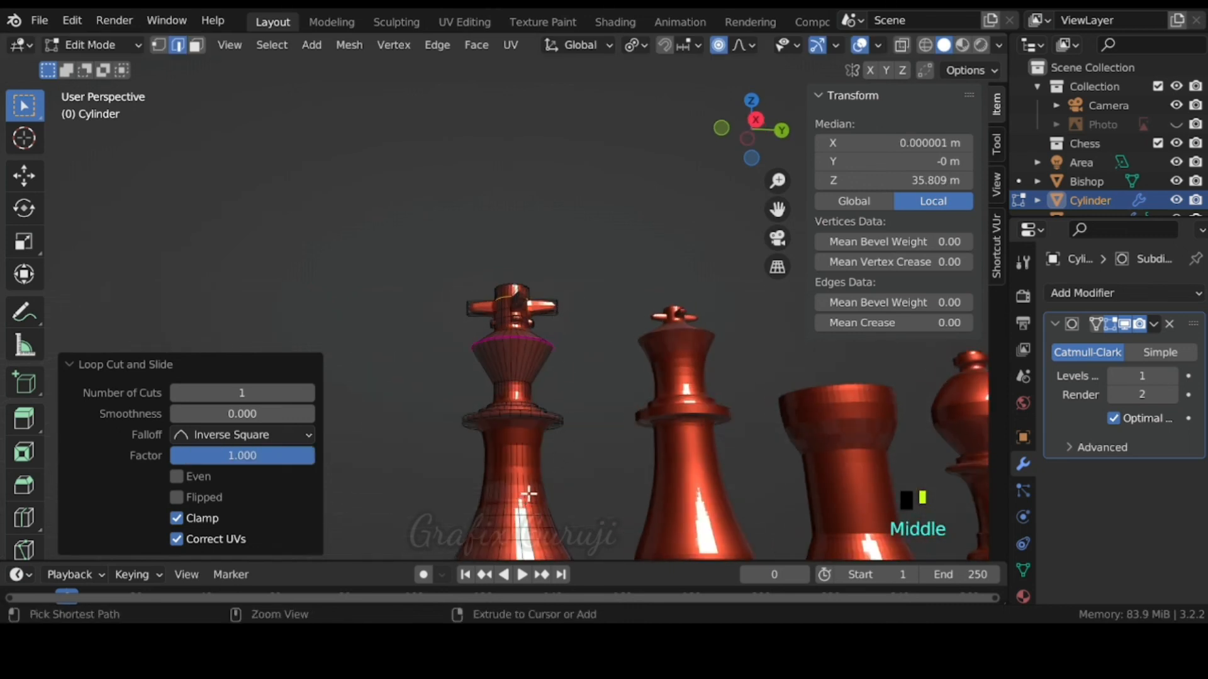
key(ctrl+r)
scroll(531, 491, up, 3)
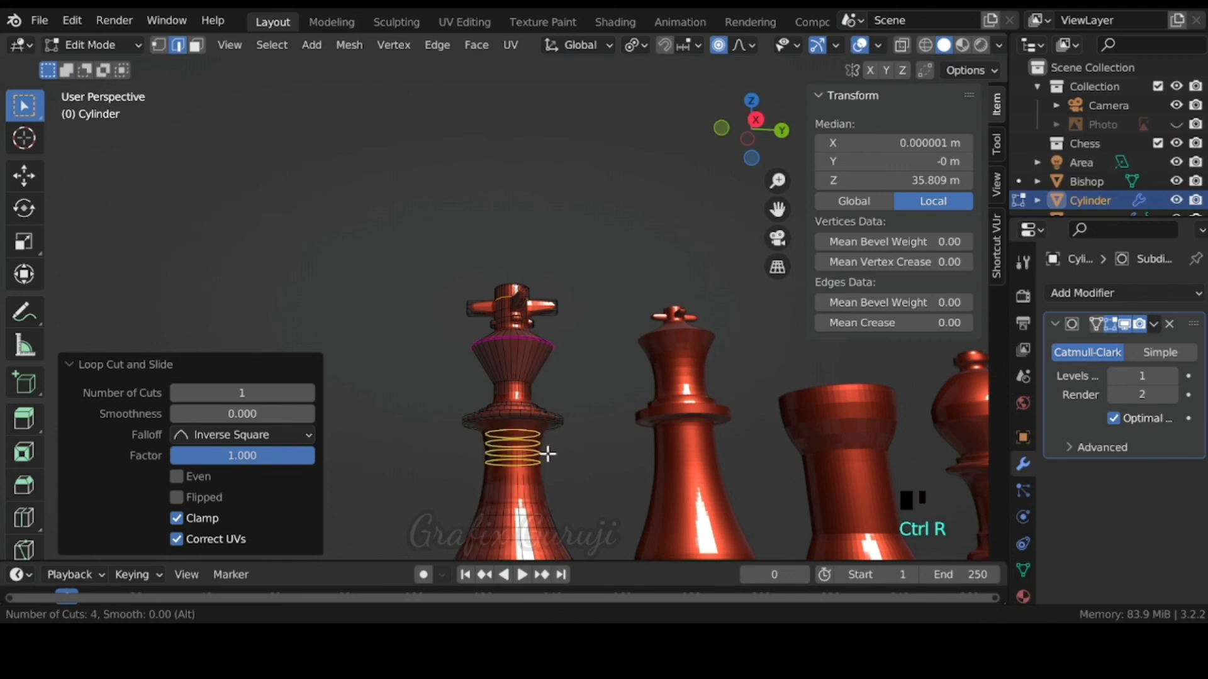
click(545, 468)
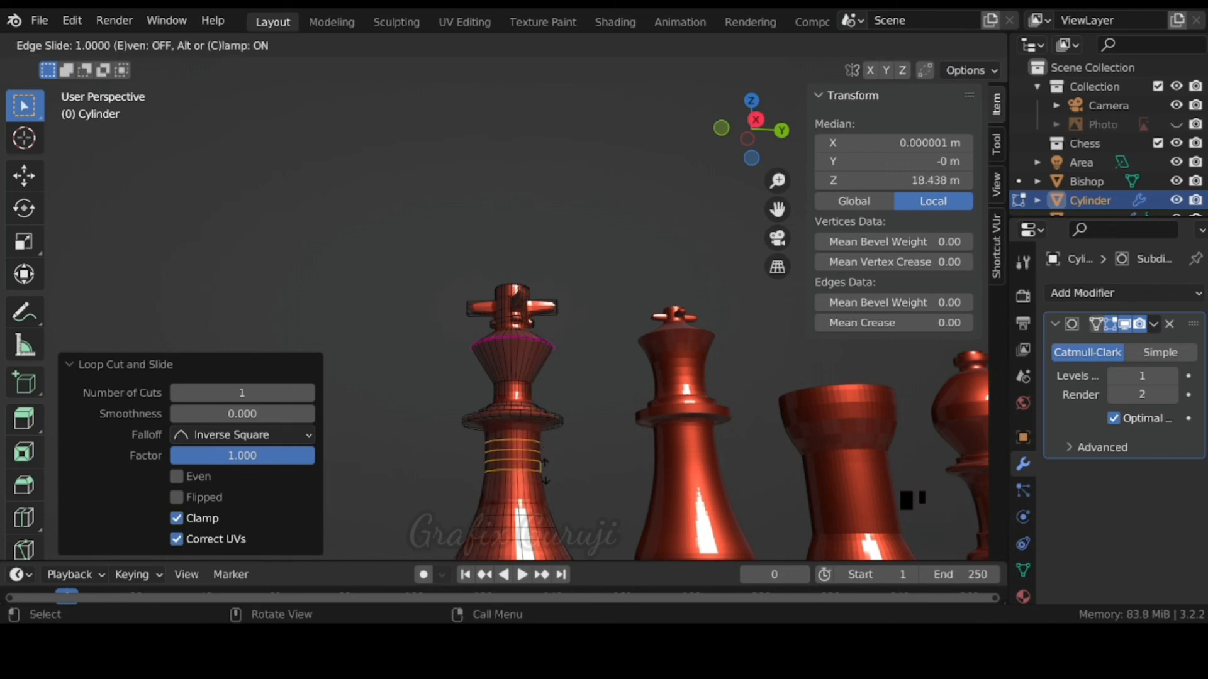
click(545, 469)
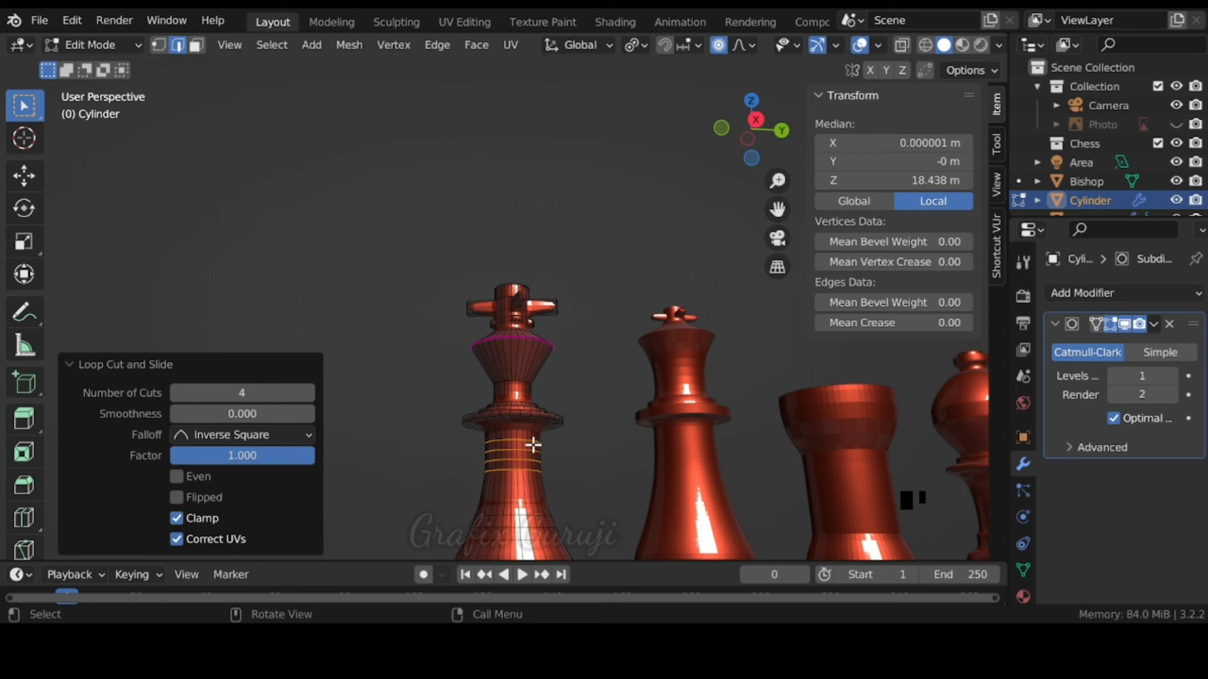
key(e)
right_click(533, 438)
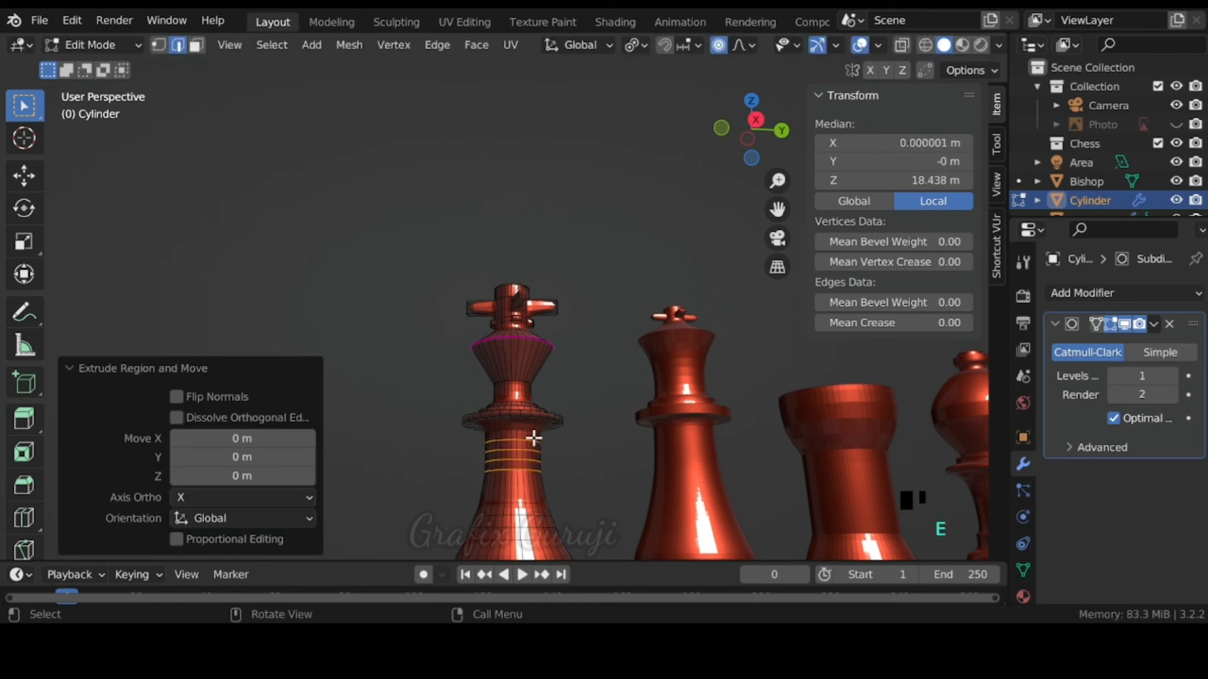
key(s)
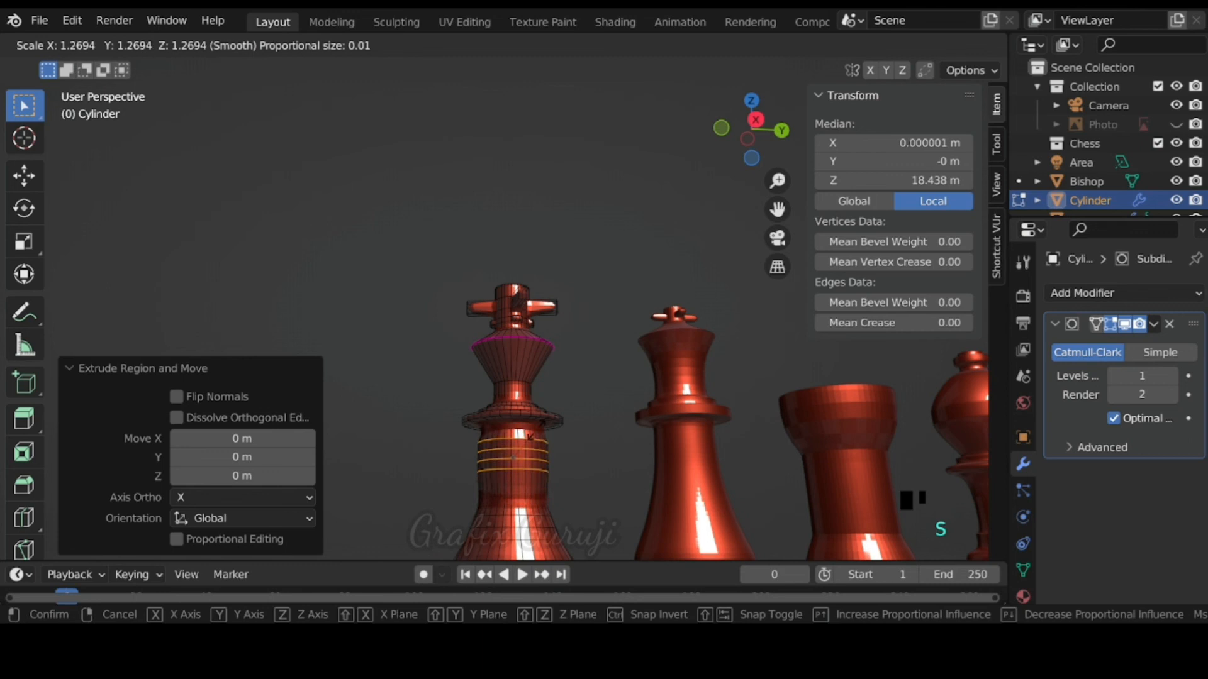
right_click(533, 434)
Step: Return to Object Mode and set the Subdivision Surface modifier's viewport levels to 2 for the king
scroll(536, 465, down, 3)
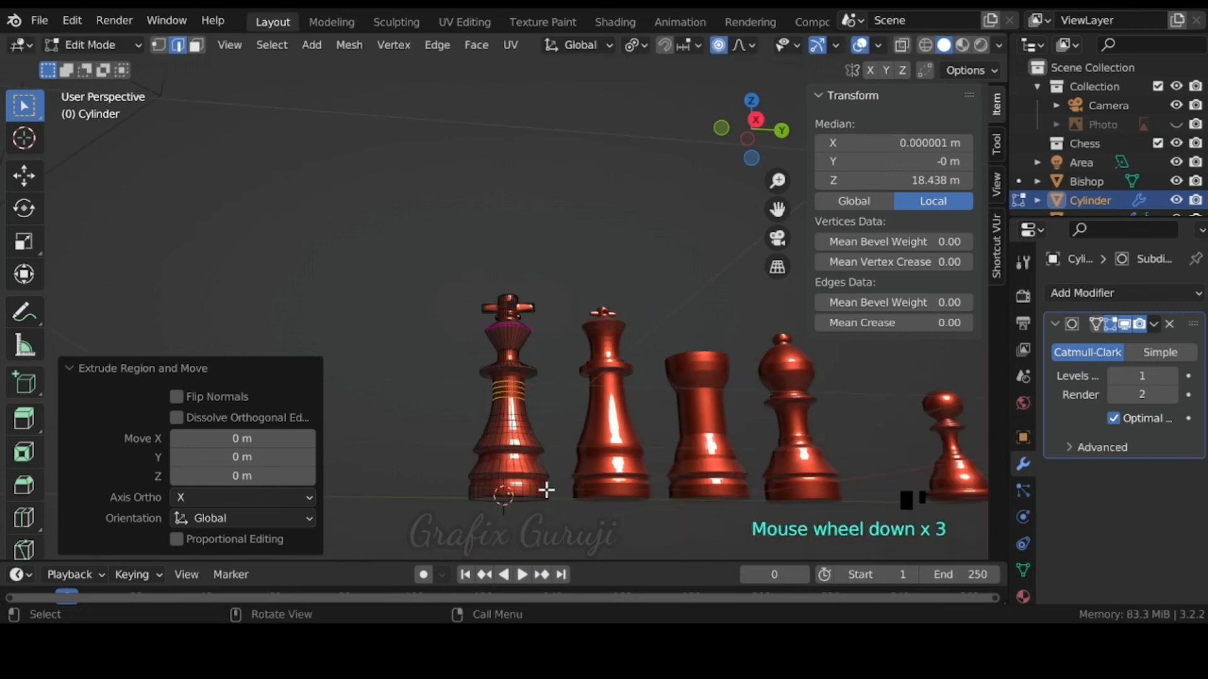
key(Tab)
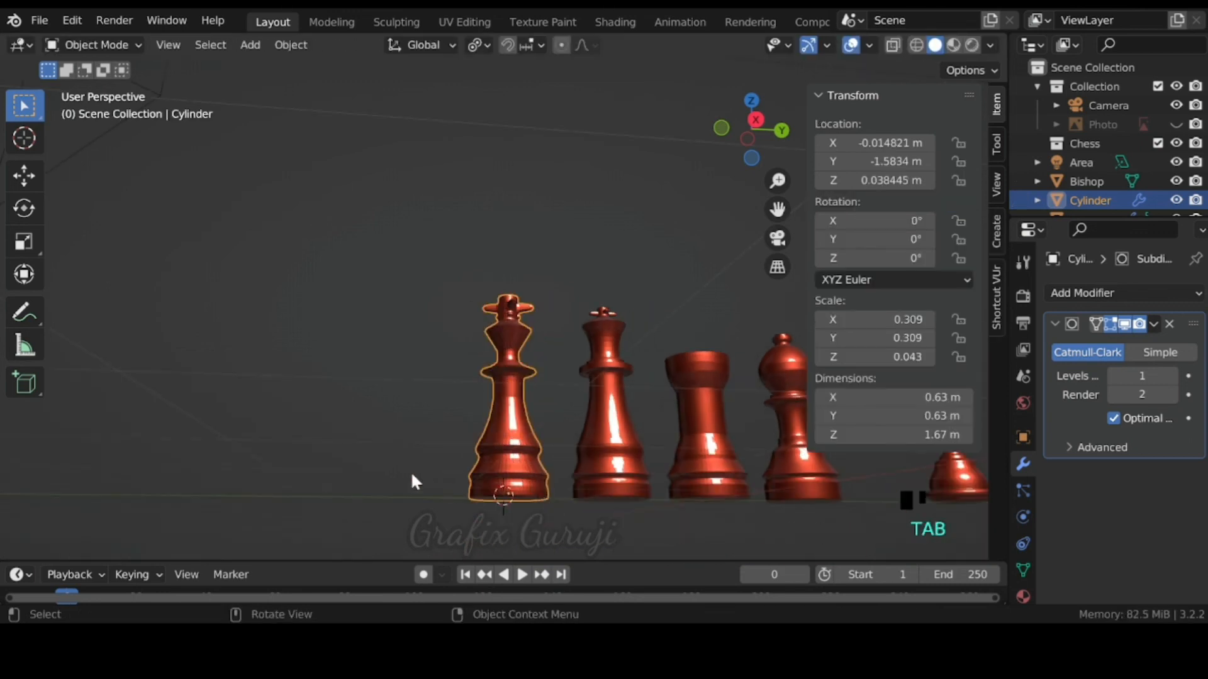
middle_drag(410, 470, 489, 477)
scroll(488, 472, up, 3)
scroll(798, 425, down, 2)
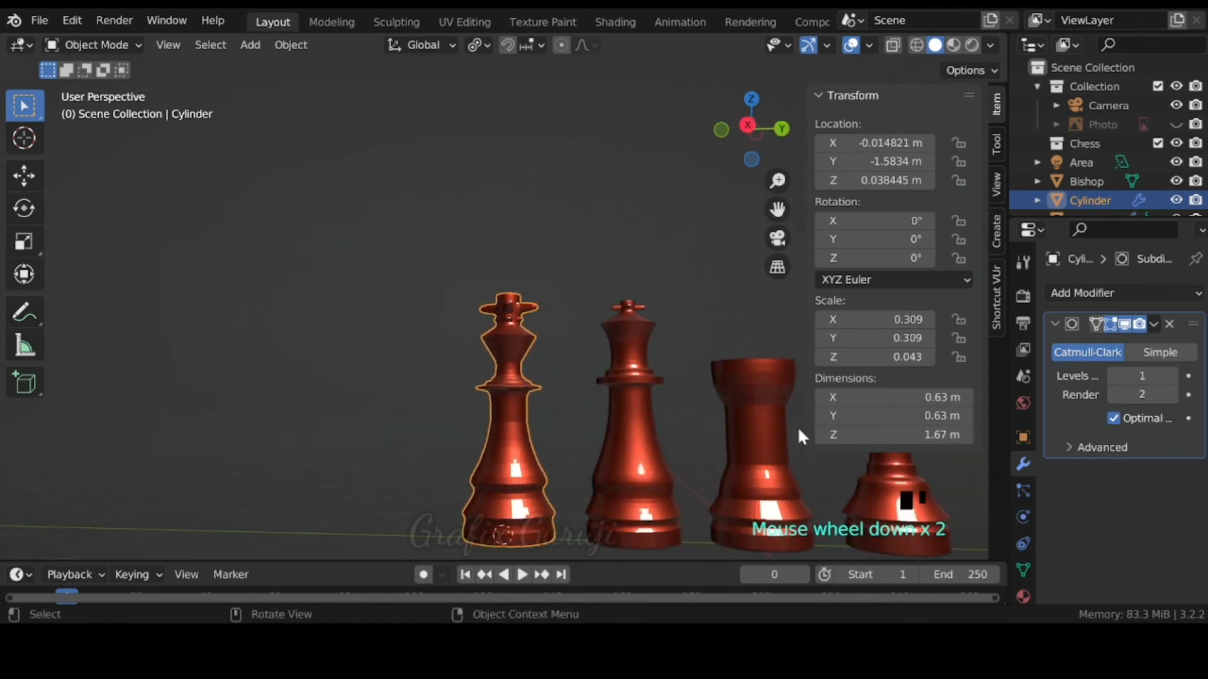
click(1172, 376)
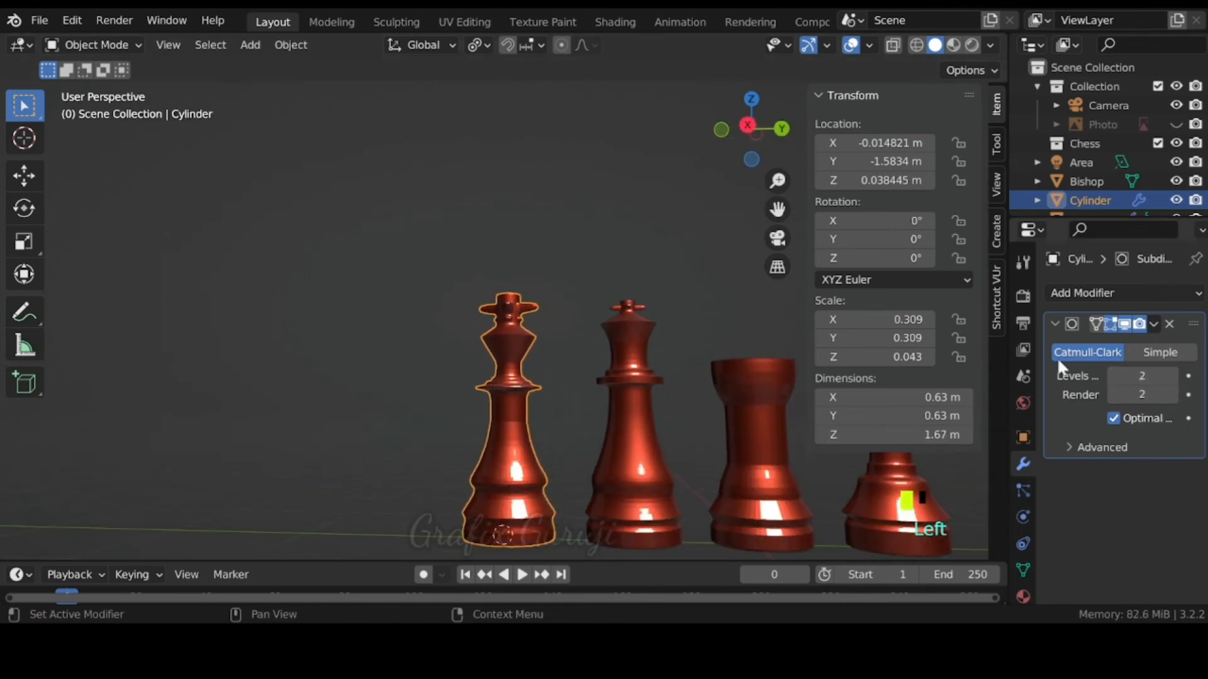
drag(777, 210, 617, 213)
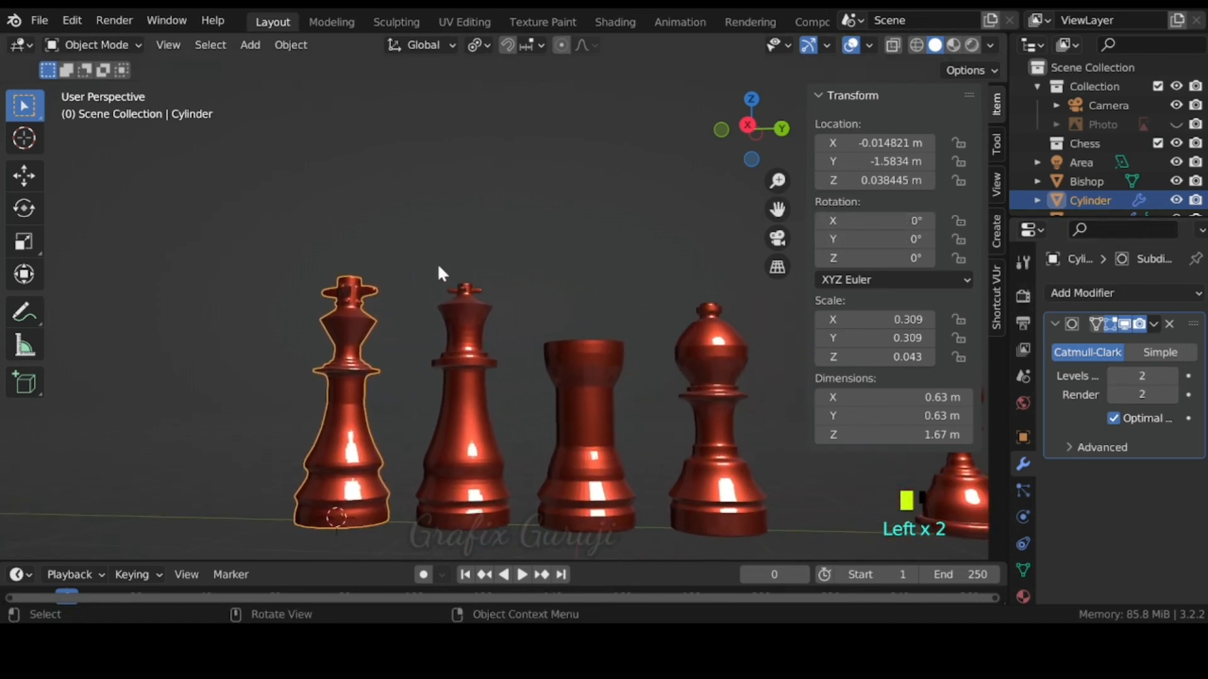
middle_drag(437, 263, 451, 266)
scroll(410, 363, up, 4)
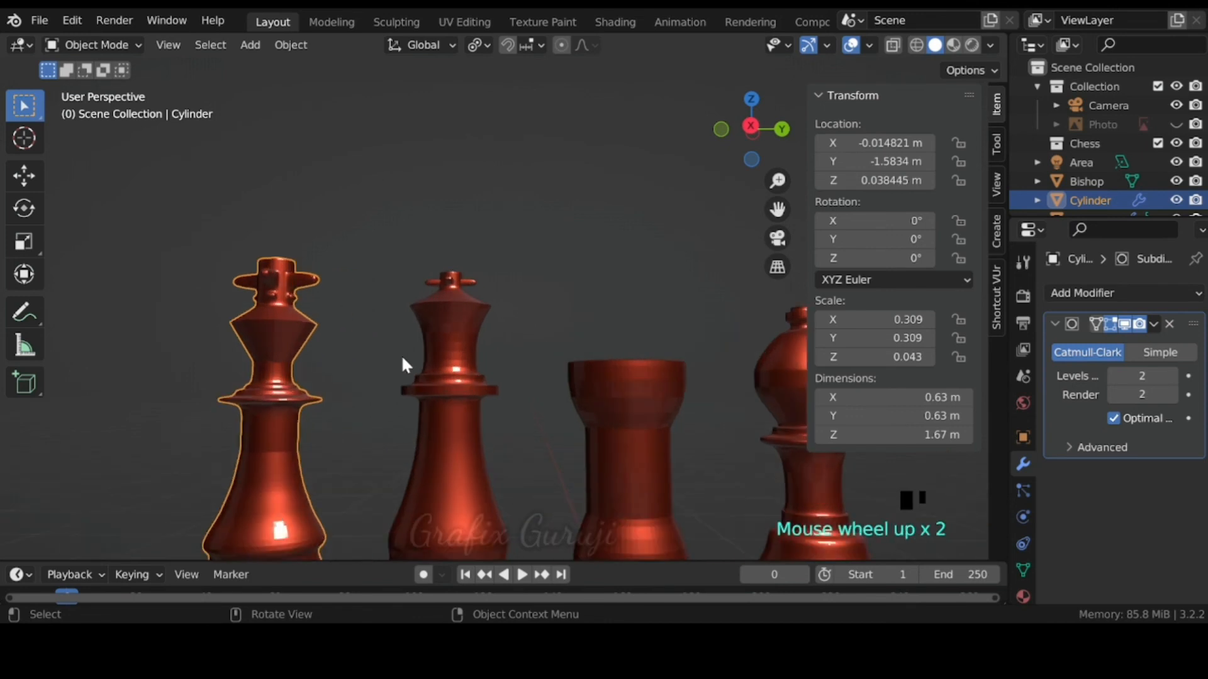
middle_drag(405, 358, 458, 340)
scroll(637, 361, down, 4)
scroll(497, 345, down, 1)
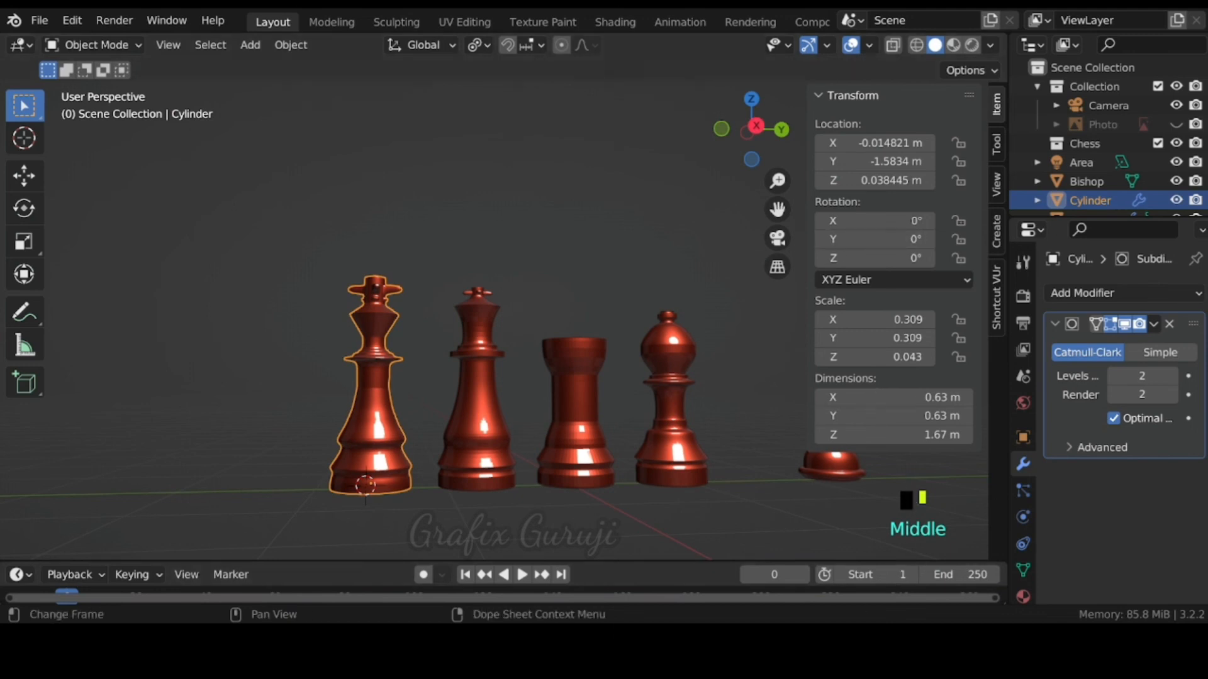